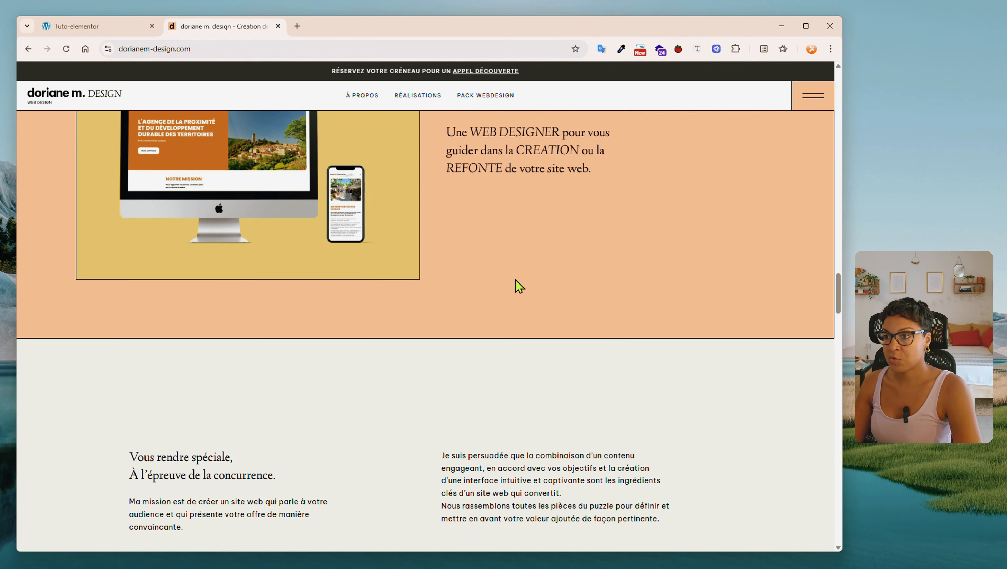
Switch from the reference site to the Tuto-elementor home page and open it for editing in Elementor
scroll(516, 292, up, 7)
scroll(516, 295, up, 18)
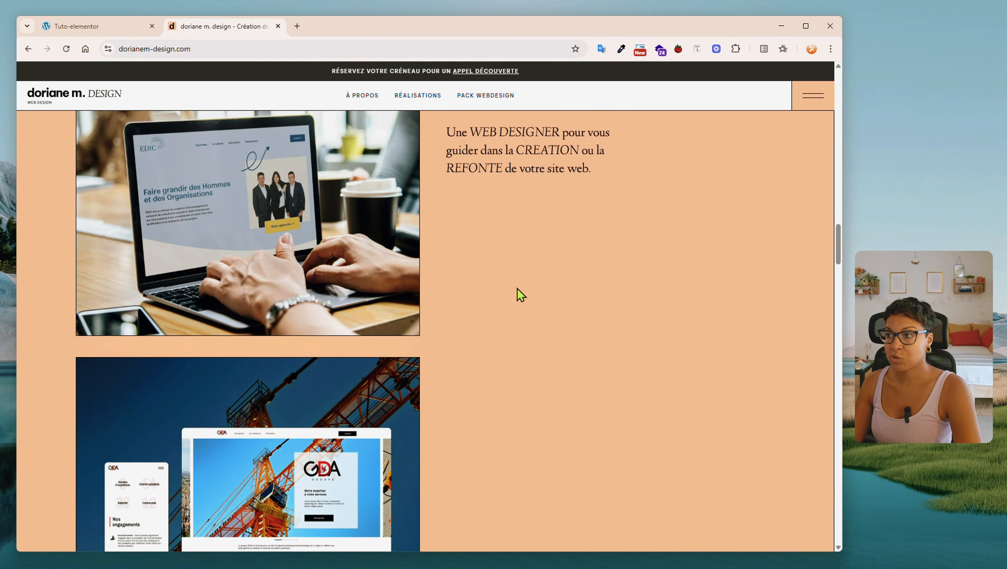
scroll(516, 335, up, 2)
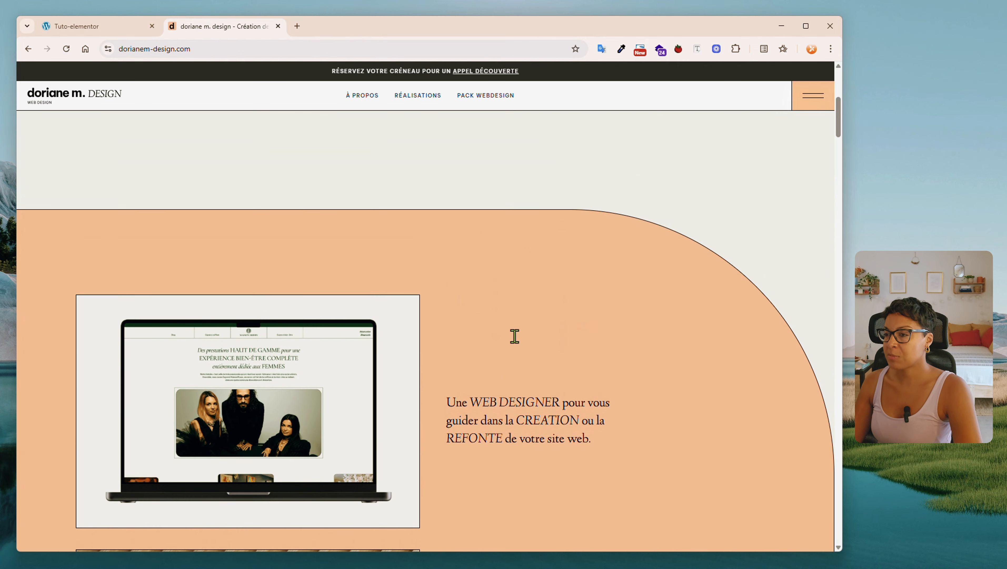
click(87, 26)
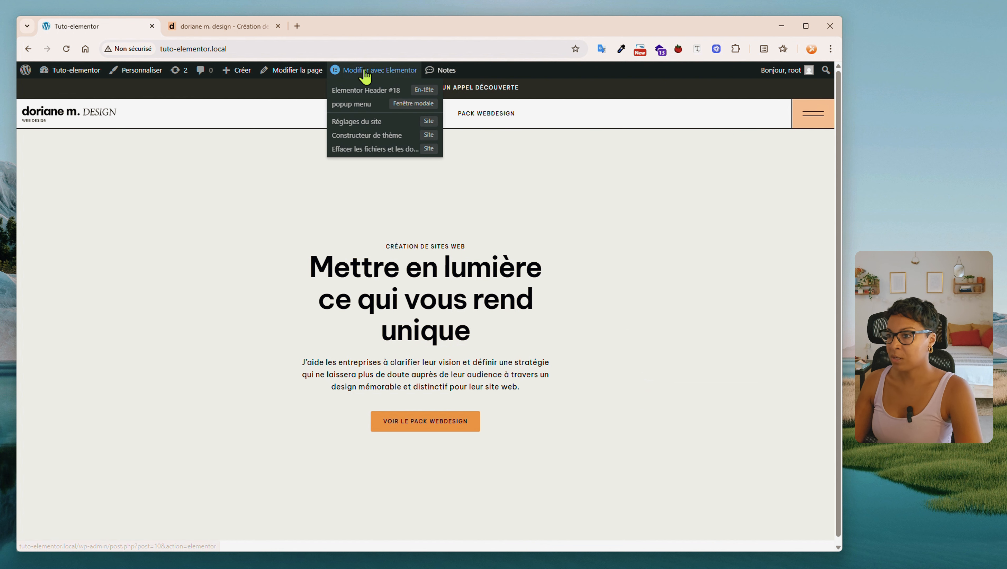
click(389, 72)
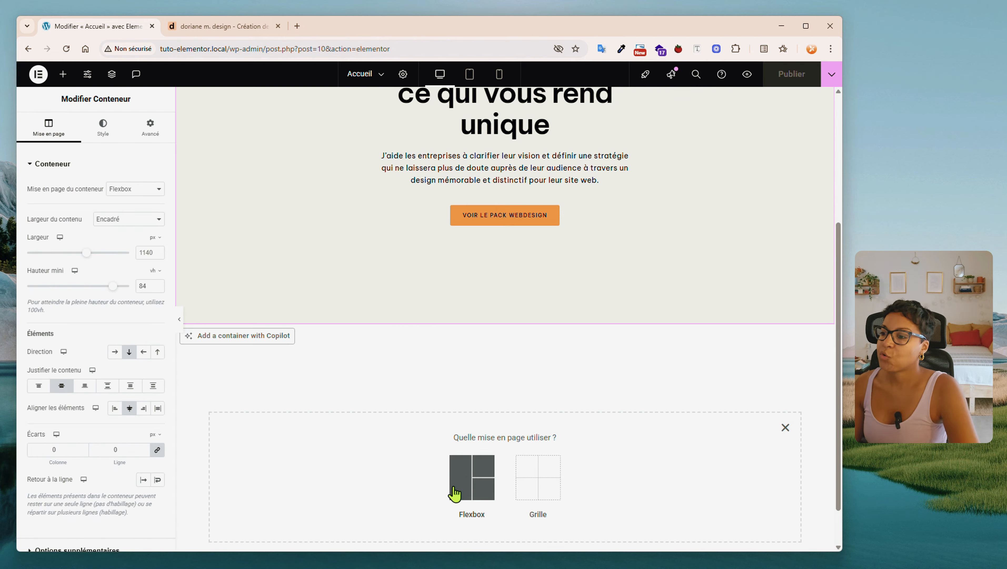
Add a Flexbox container with two equal columns below the hero section
click(458, 492)
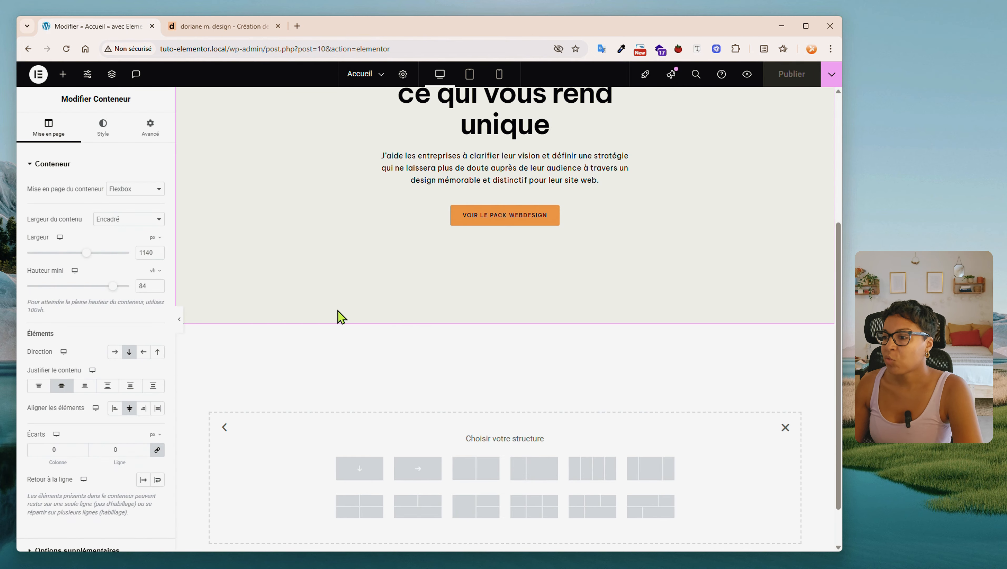
scroll(447, 307, down, 2)
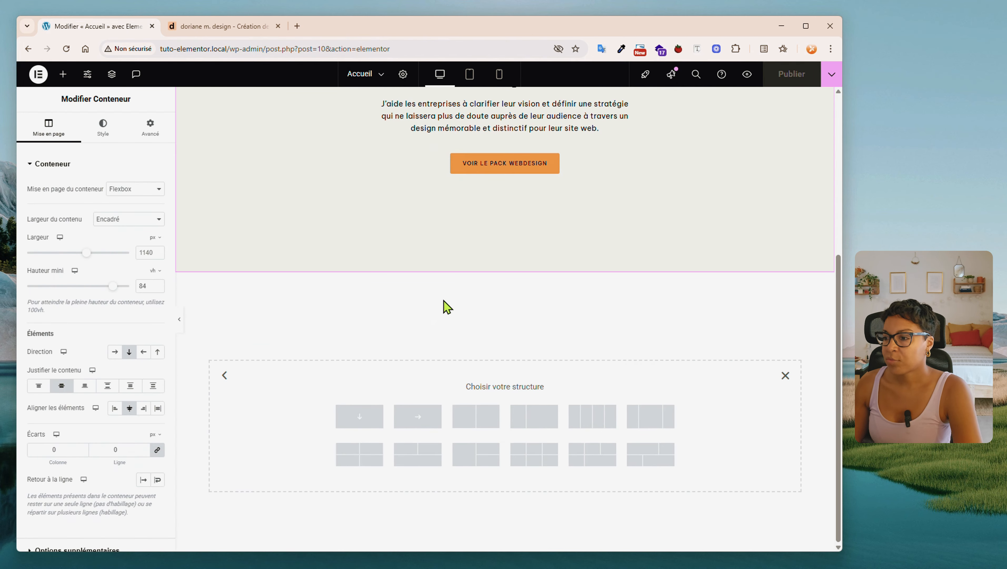
click(484, 418)
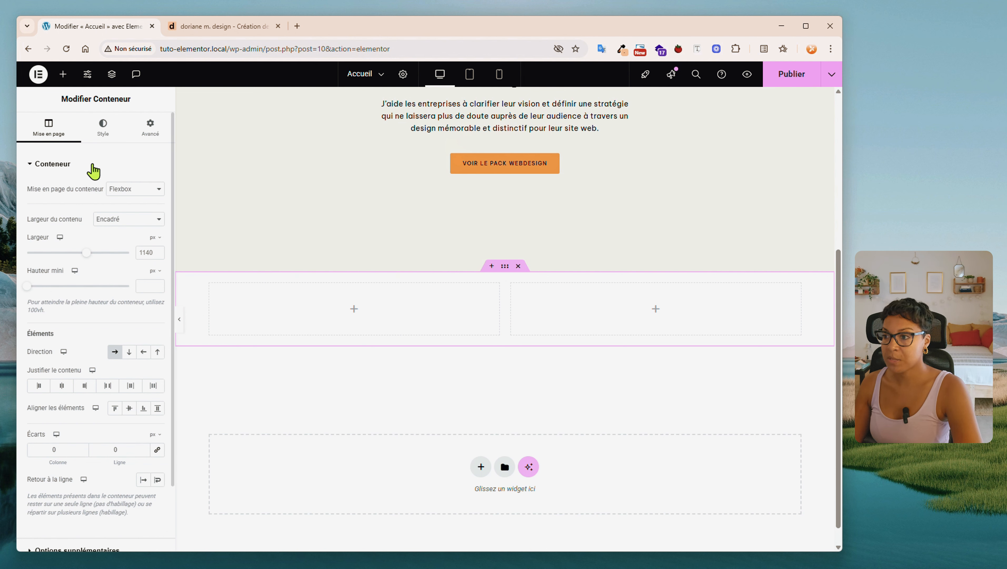
Give the new two-column container a classic background in the colour #FFC19E
click(105, 132)
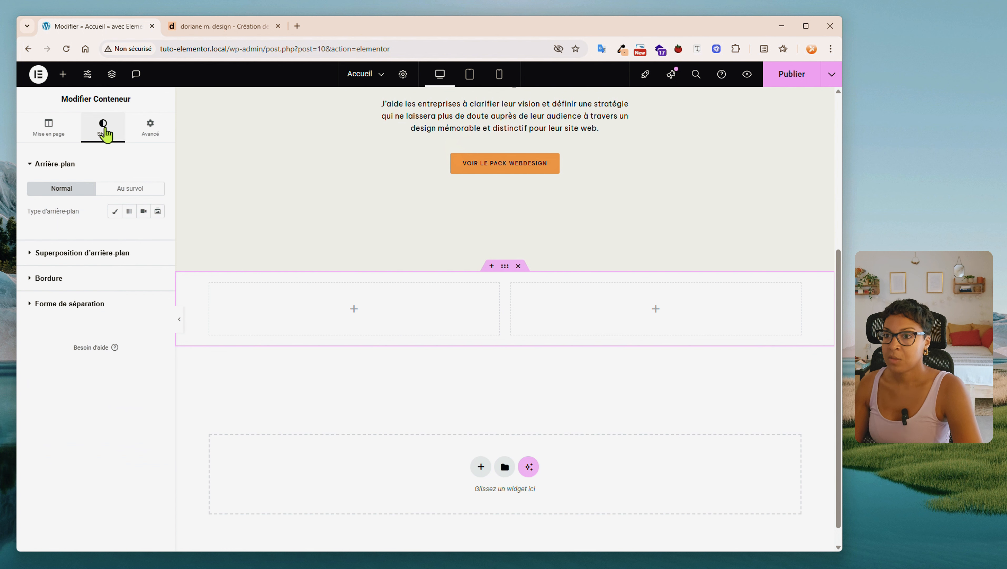
click(115, 212)
click(158, 234)
text(ffc19e)
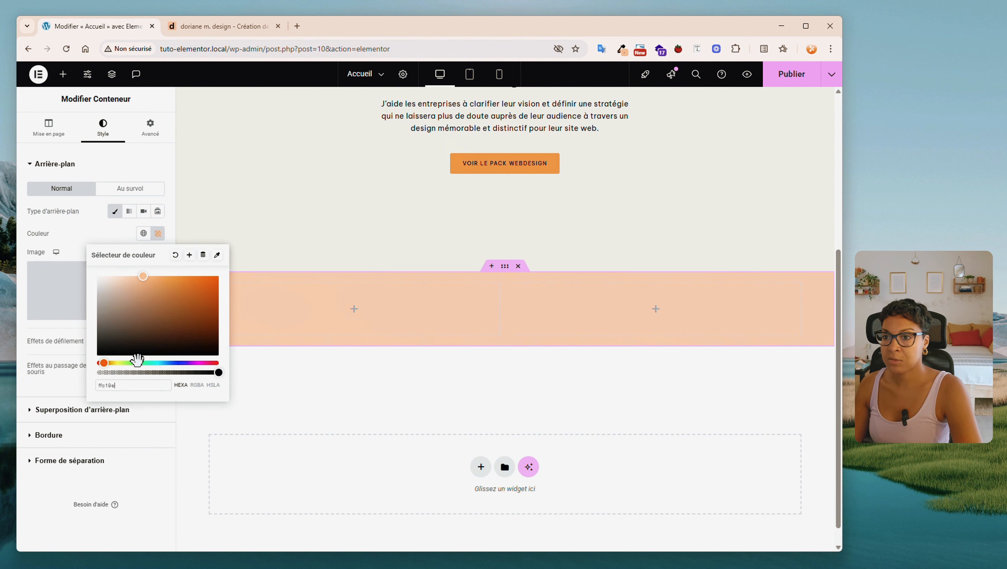
click(78, 241)
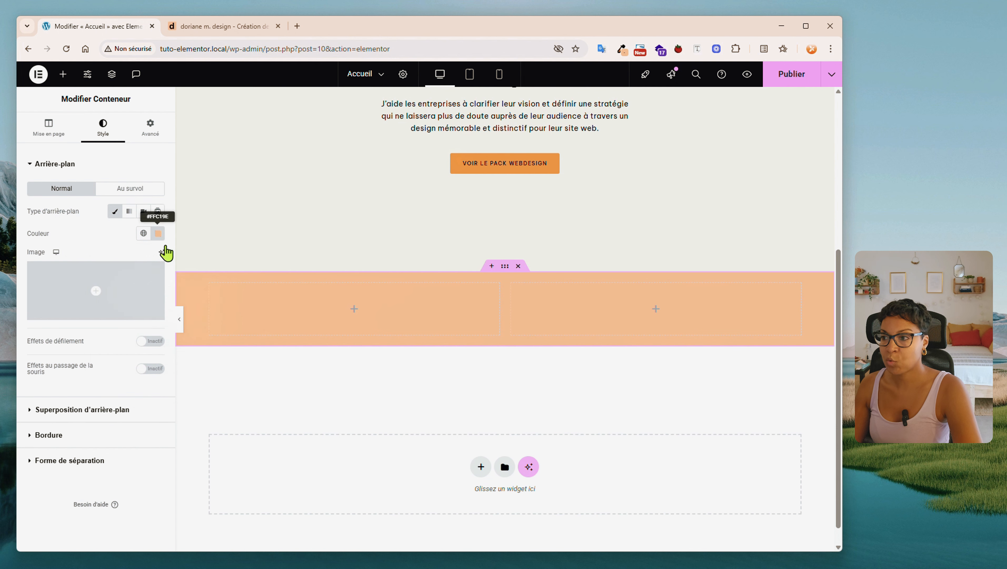
Examine the project image column on the doriane m. design reference site
click(210, 284)
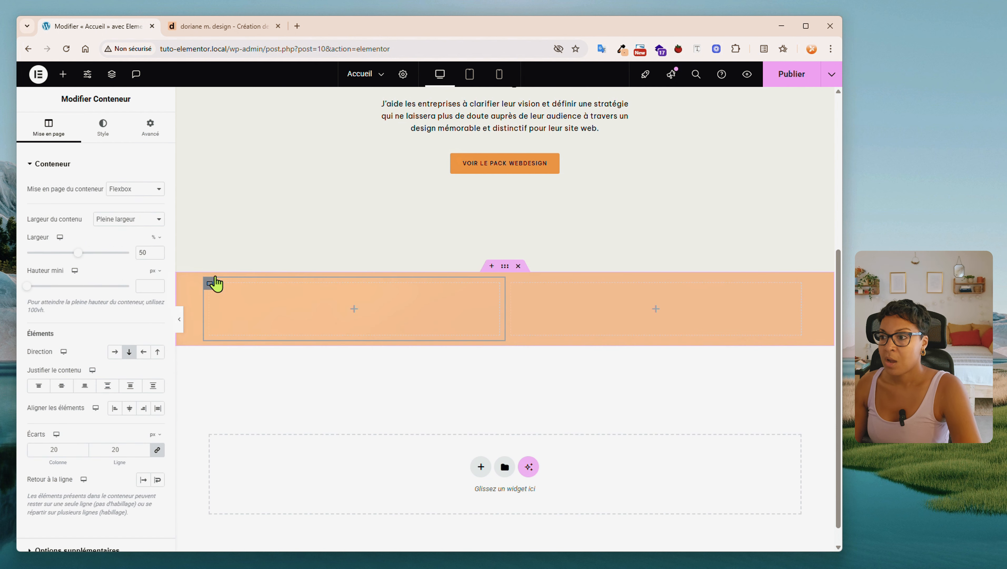
click(221, 27)
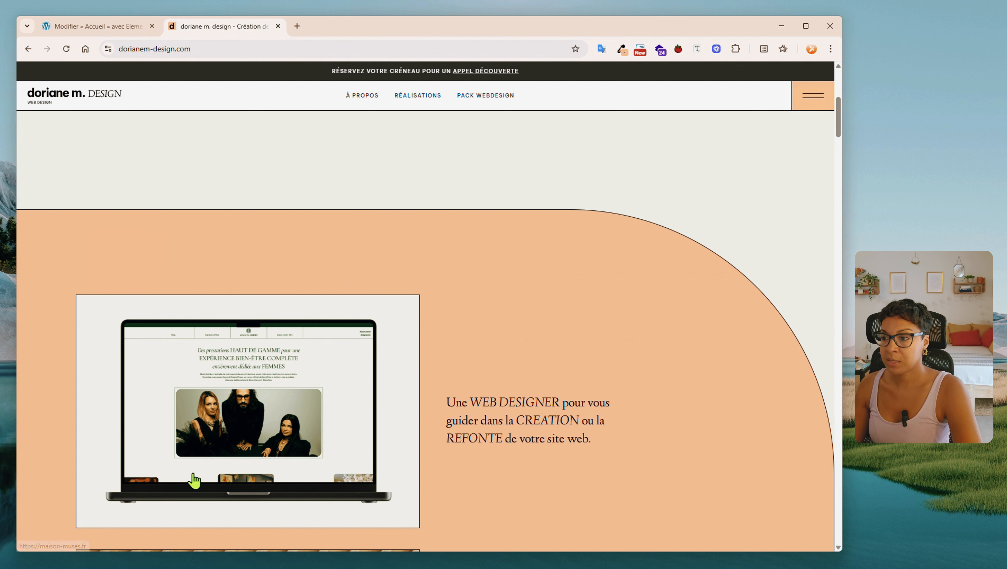
scroll(192, 479, down, 5)
scroll(171, 318, up, 1)
scroll(186, 343, up, 1)
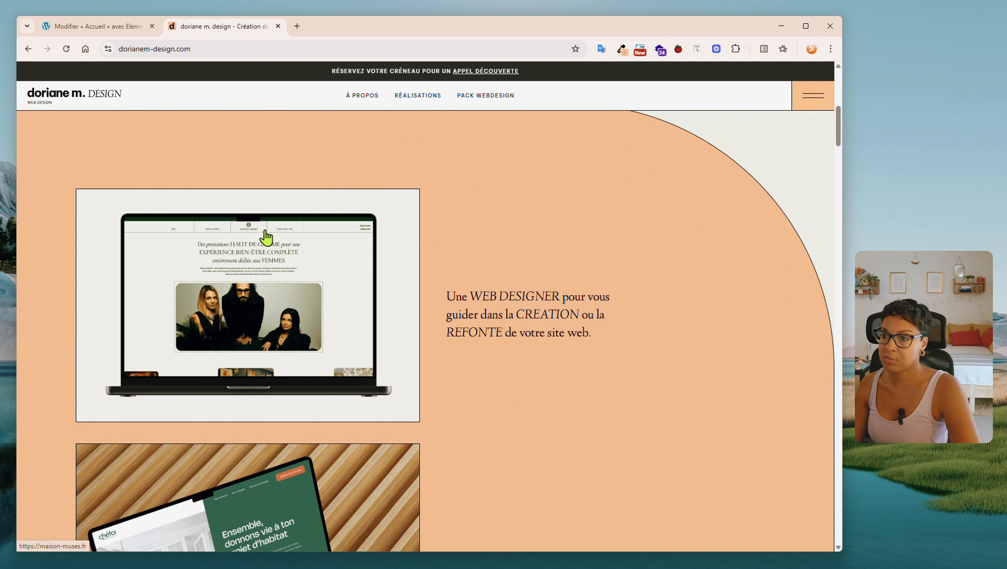
scroll(232, 464, down, 10)
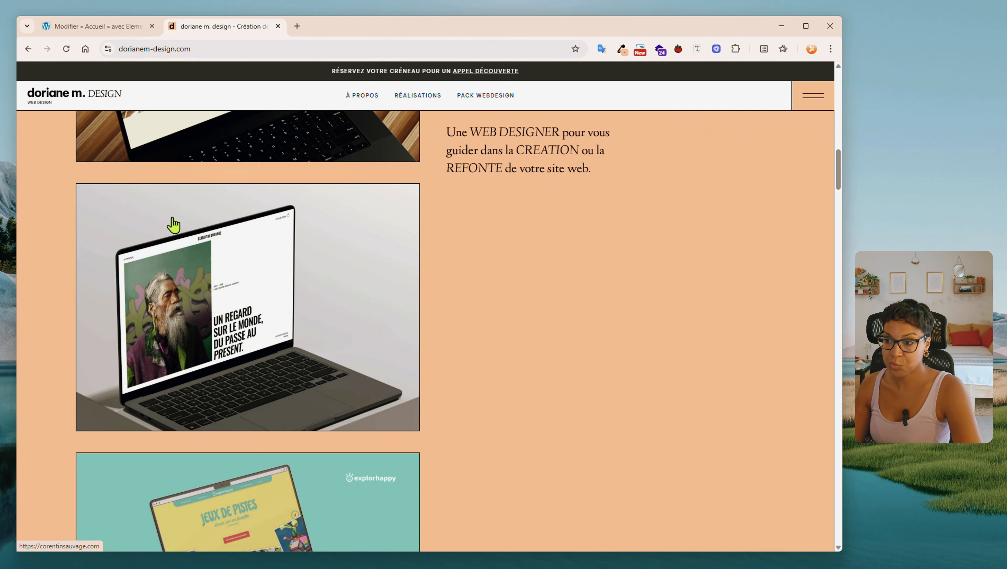
Return to the Elementor editor and nest a container inside the first column of the peach section
click(96, 28)
click(355, 311)
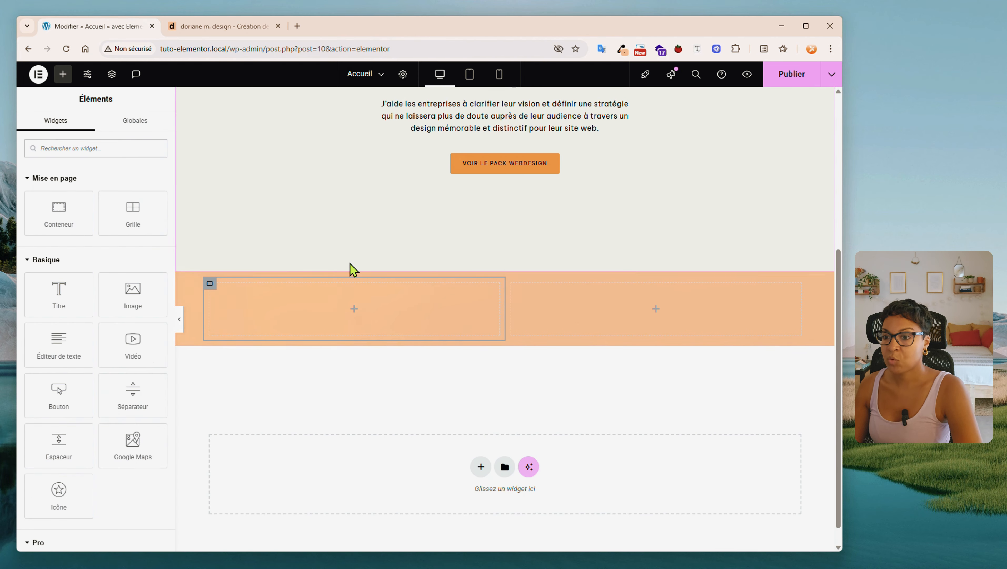
drag(74, 224, 379, 319)
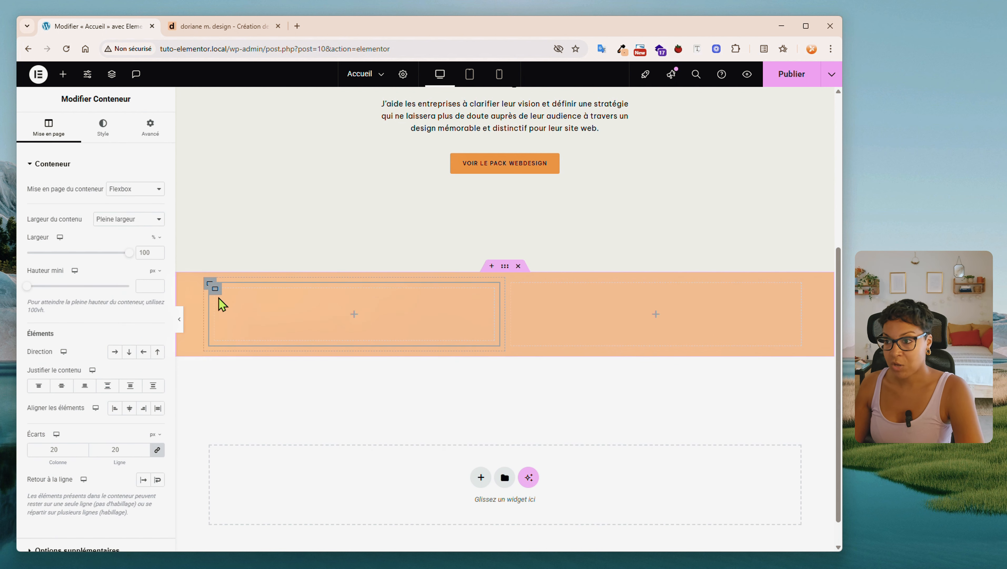
Add an Image widget to the nested container and fill it with Frame-10-scaled.jpg from the media library
click(63, 74)
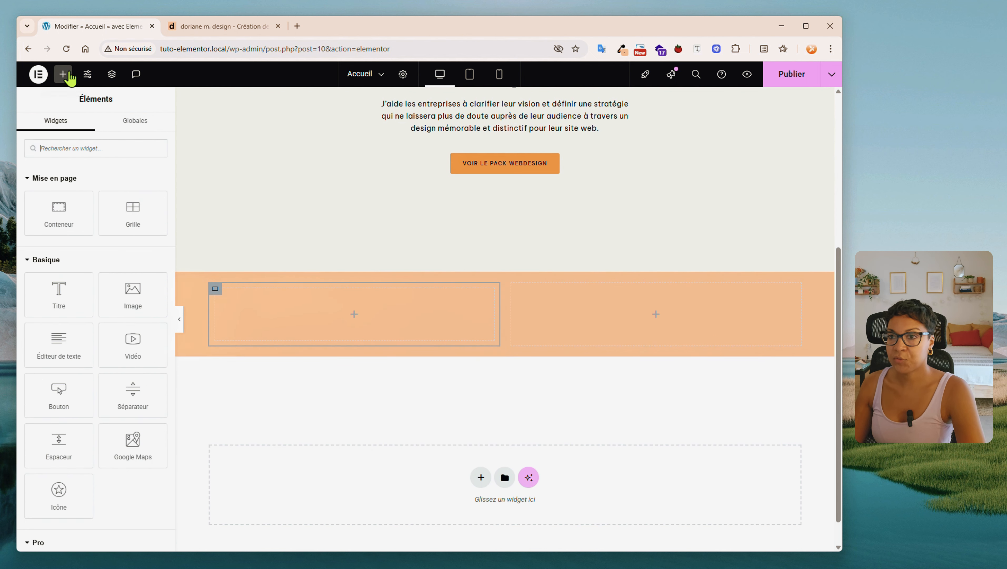
drag(128, 294, 253, 328)
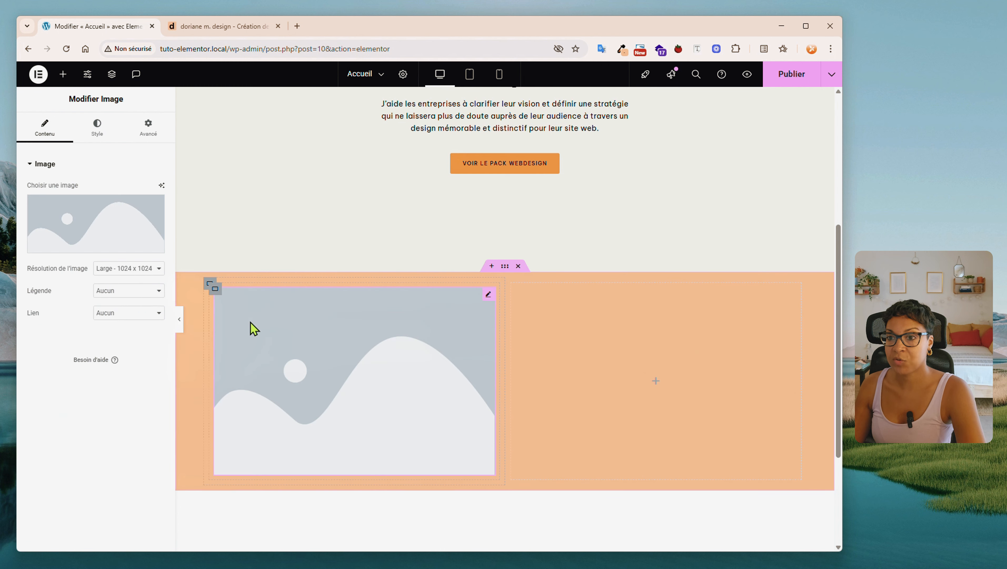
drag(82, 460, 221, 345)
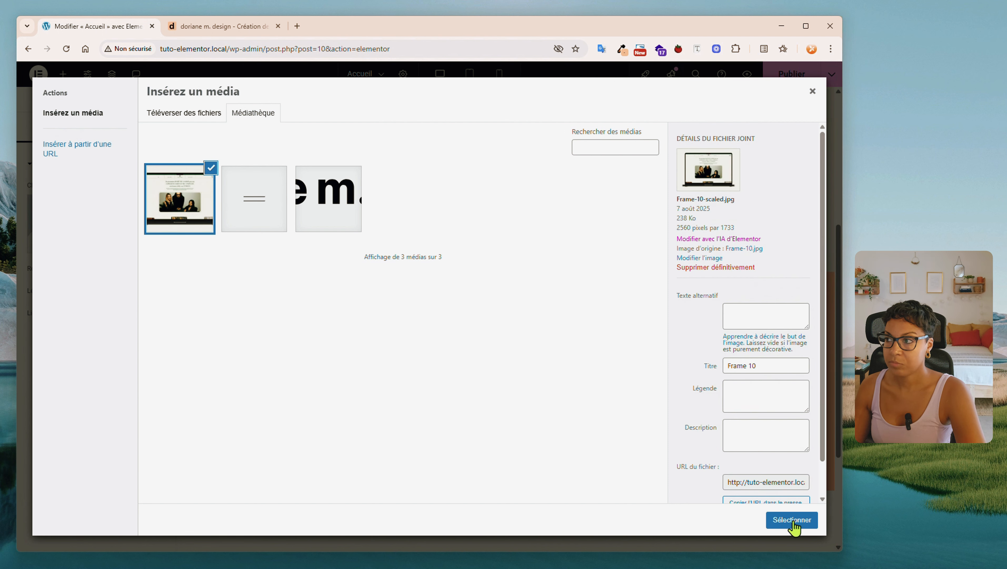
click(792, 520)
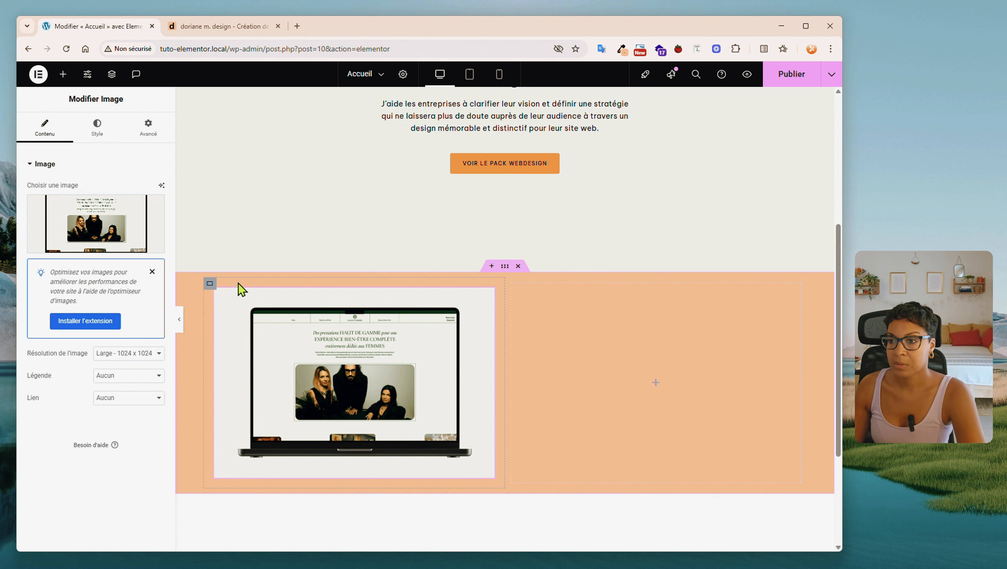
Give the laptop image a solid black border 1 px wide on all sides
click(94, 128)
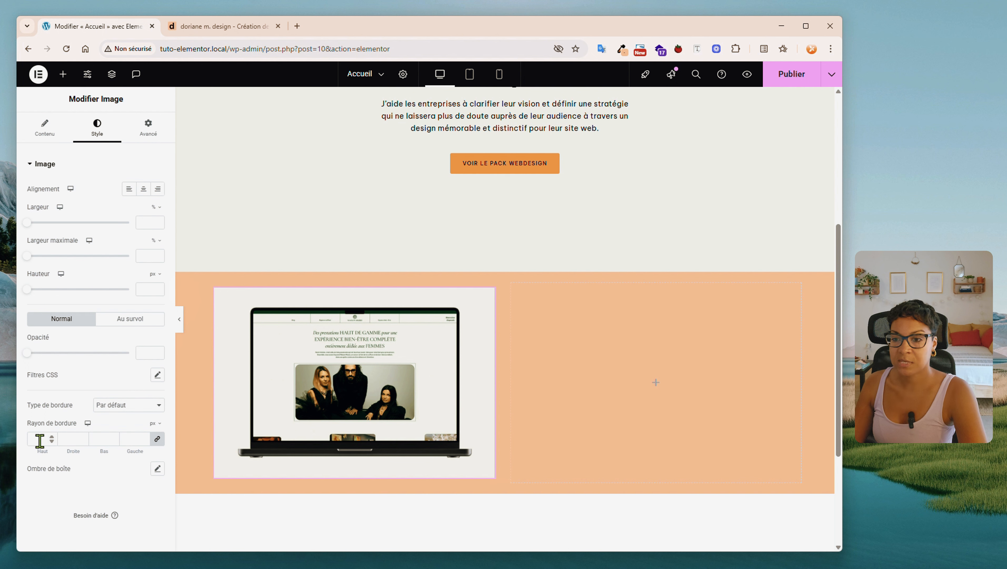
click(128, 404)
click(106, 442)
click(136, 438)
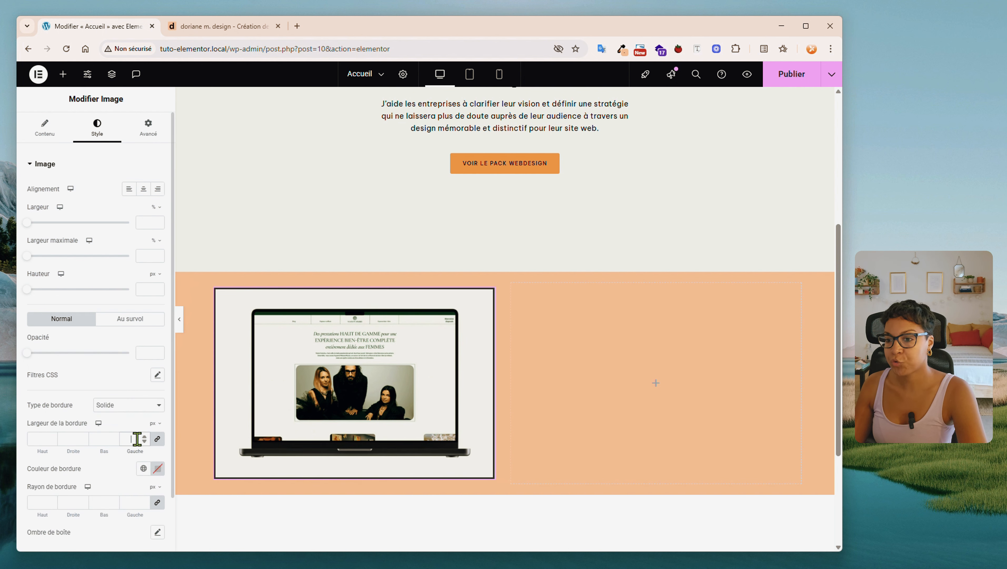
text(1)
click(157, 468)
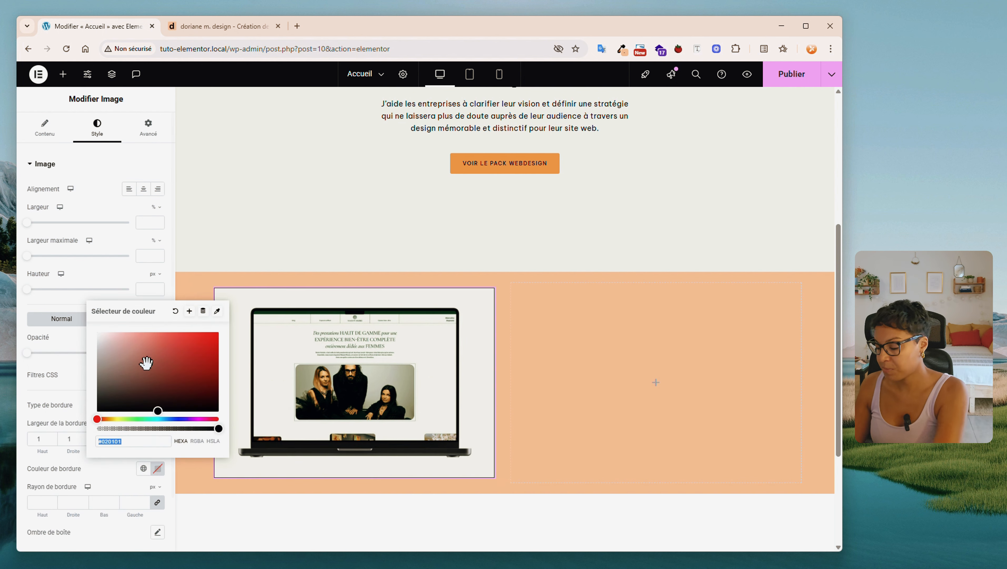
click(113, 486)
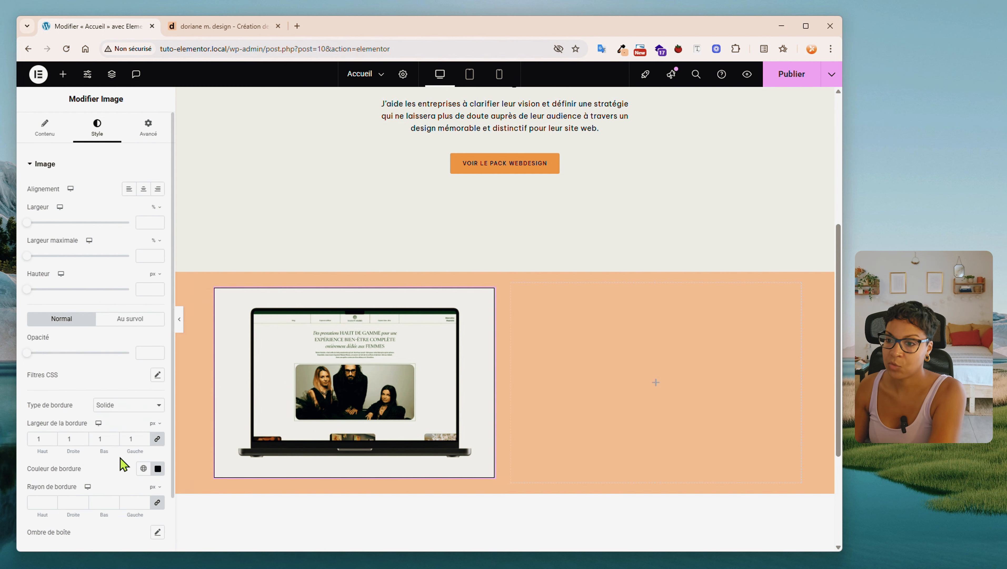
Compare the bordered image and its section with the project images on the reference site
click(225, 27)
click(132, 28)
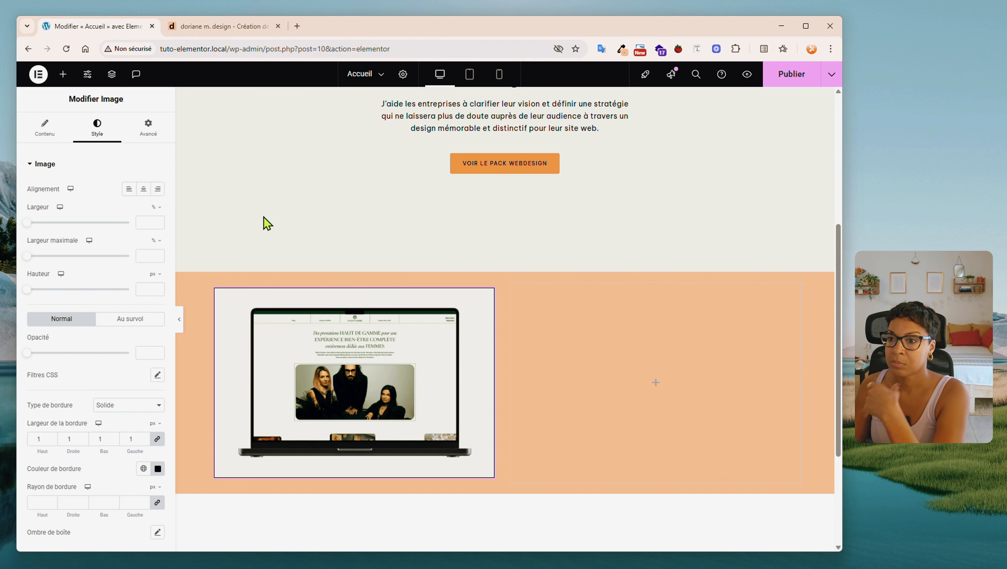
scroll(232, 131, up, 2)
click(184, 21)
scroll(211, 265, up, 6)
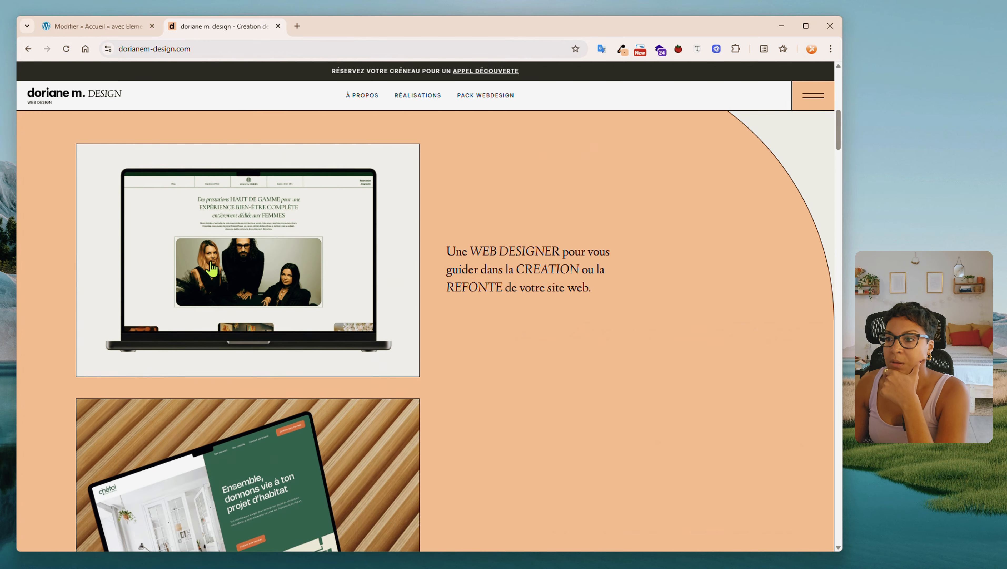
scroll(211, 269, up, 2)
scroll(210, 270, down, 3)
scroll(208, 270, up, 3)
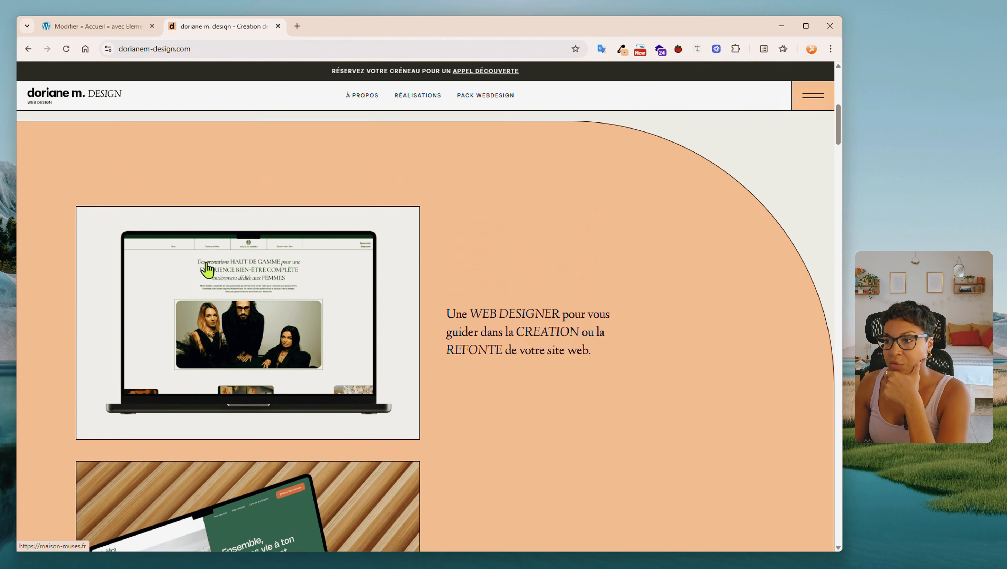
click(87, 28)
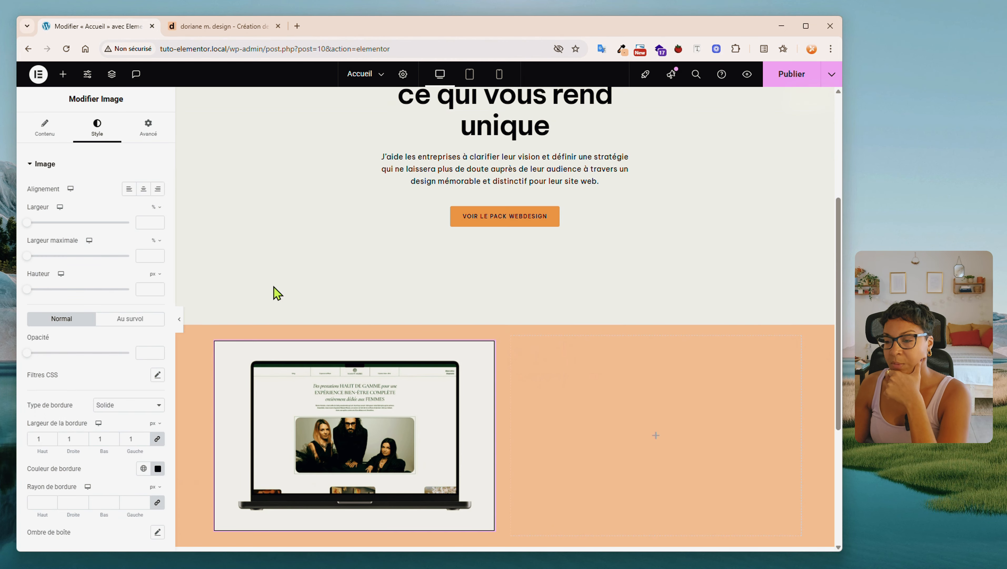
scroll(277, 293, down, 4)
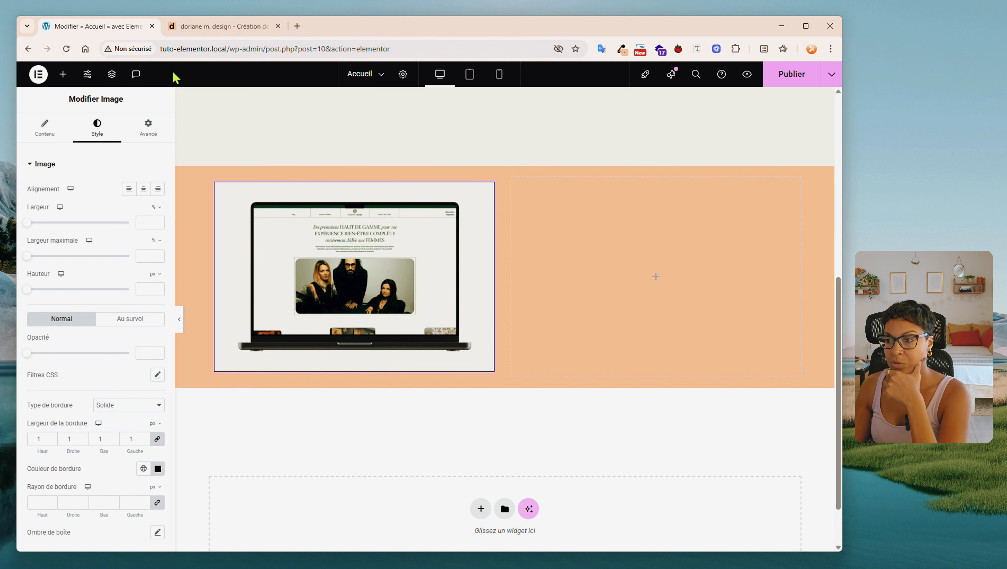
click(191, 27)
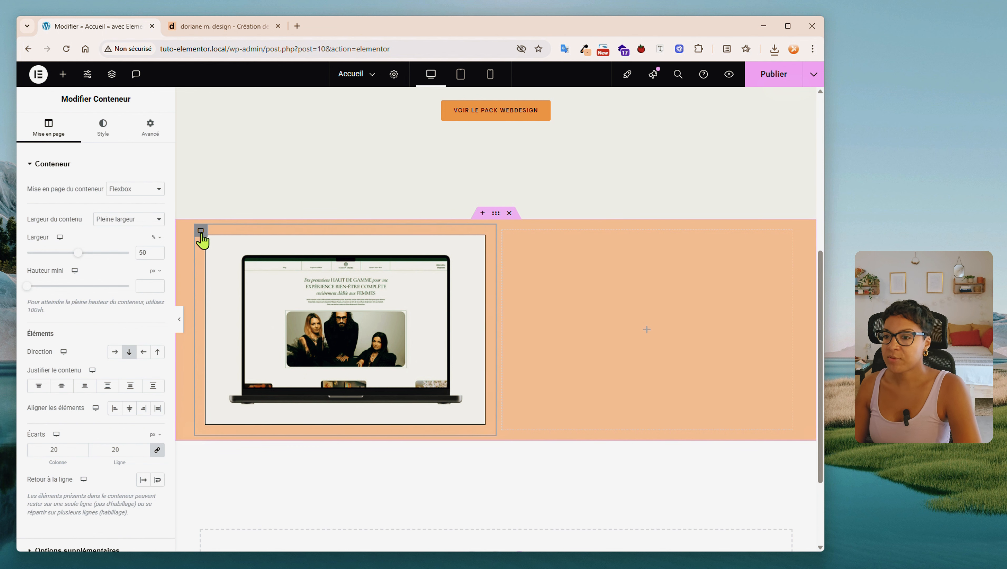
Show the page structure, select the container of the image column, and set its unlinked inner padding to 0 on all sides
right_click(278, 296)
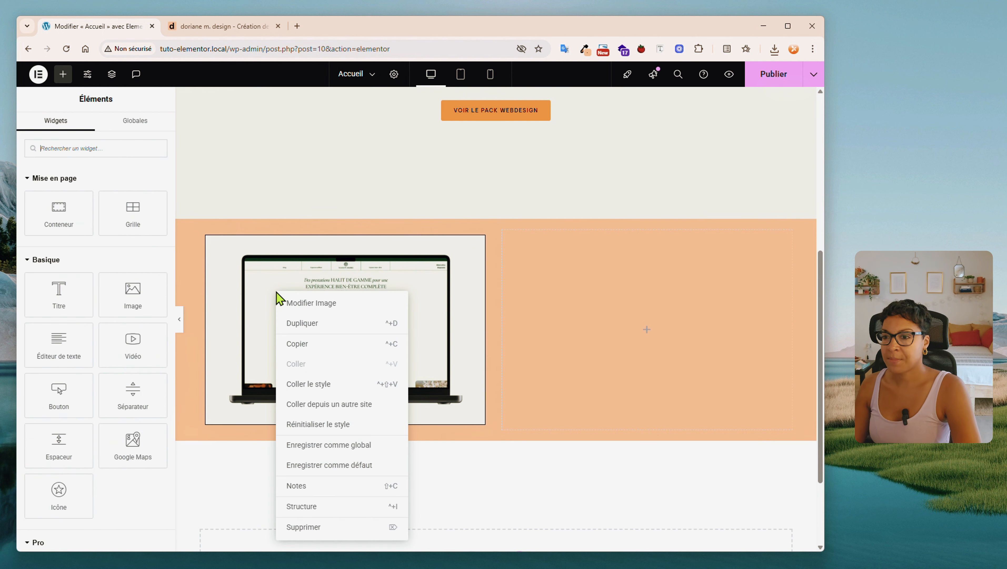
click(321, 506)
click(713, 239)
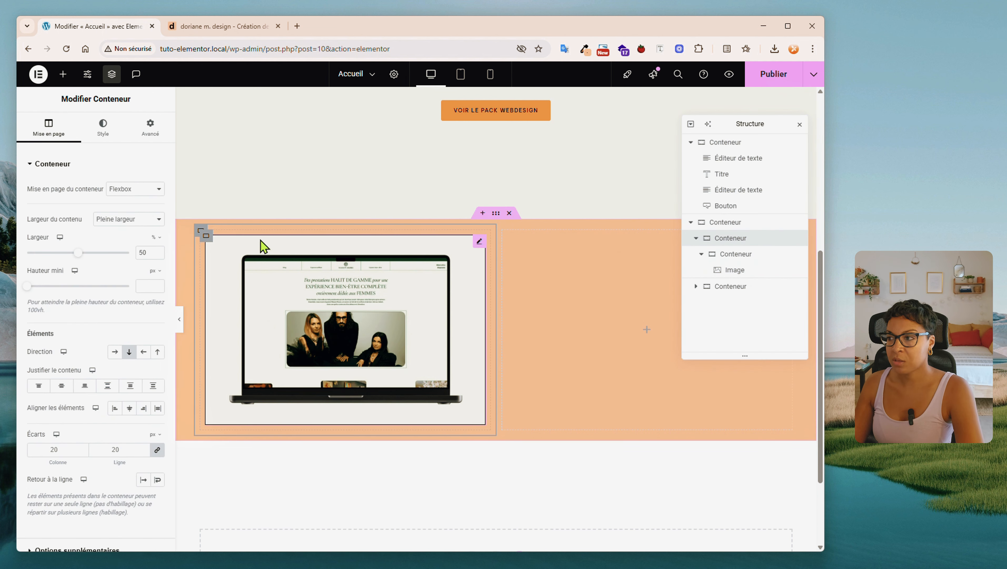
click(149, 127)
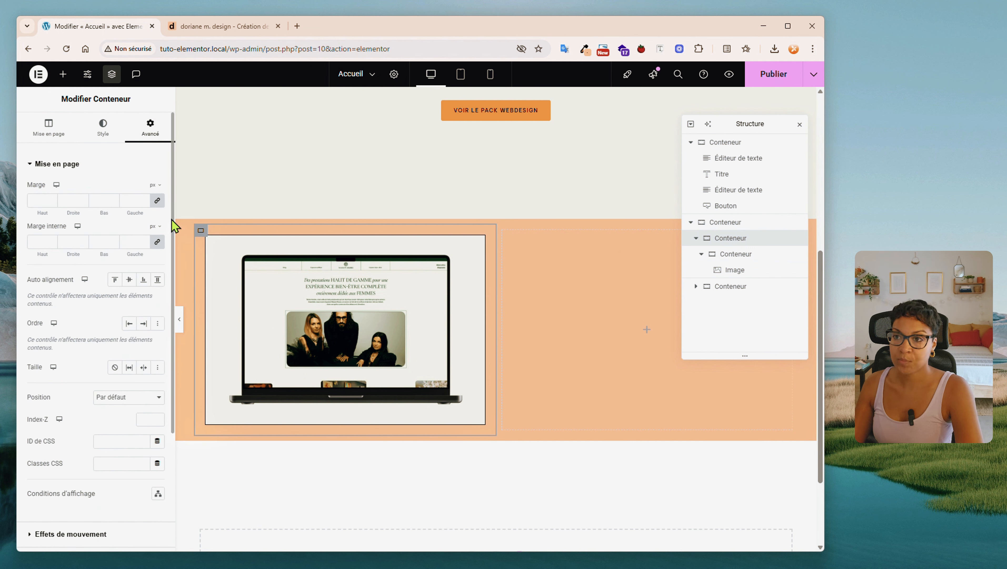
click(157, 241)
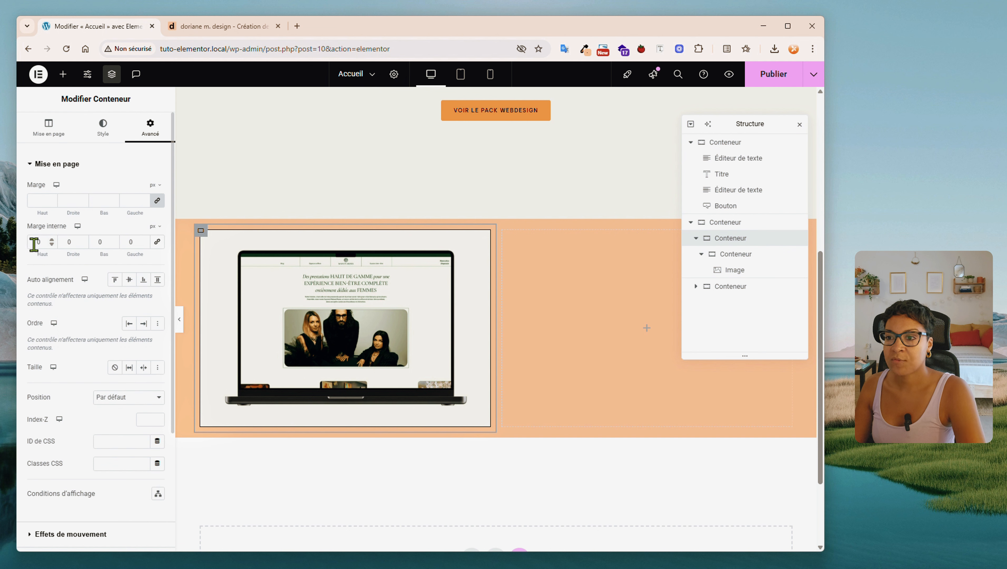
click(221, 290)
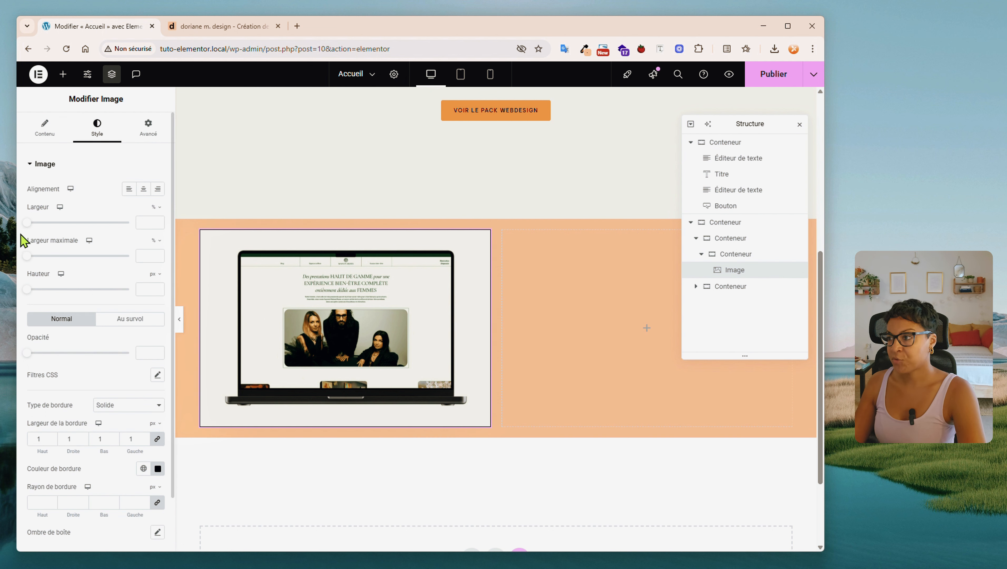
Set the laptop image's width to 100 % and duplicate the nested container that holds it
click(136, 219)
text(100)
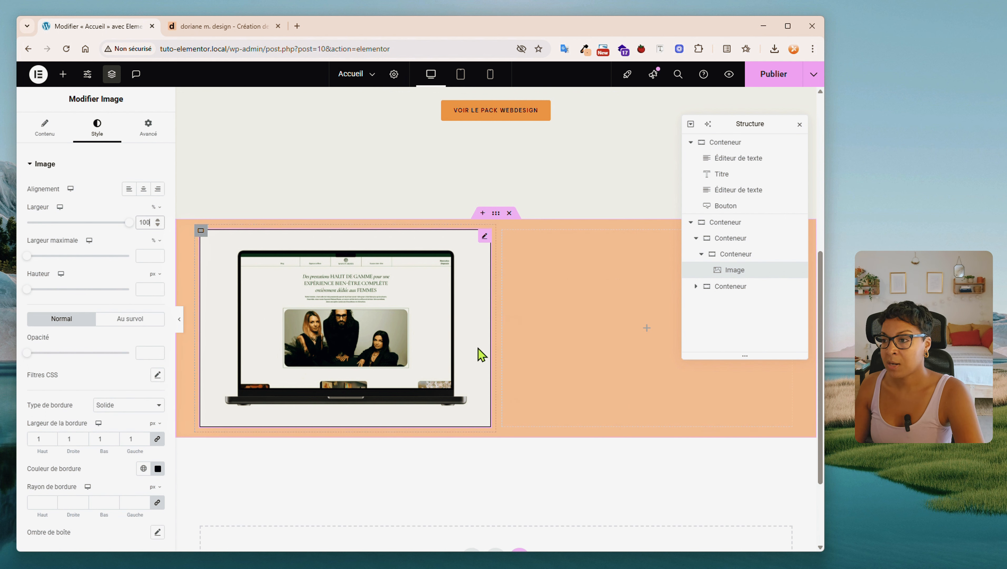
click(734, 254)
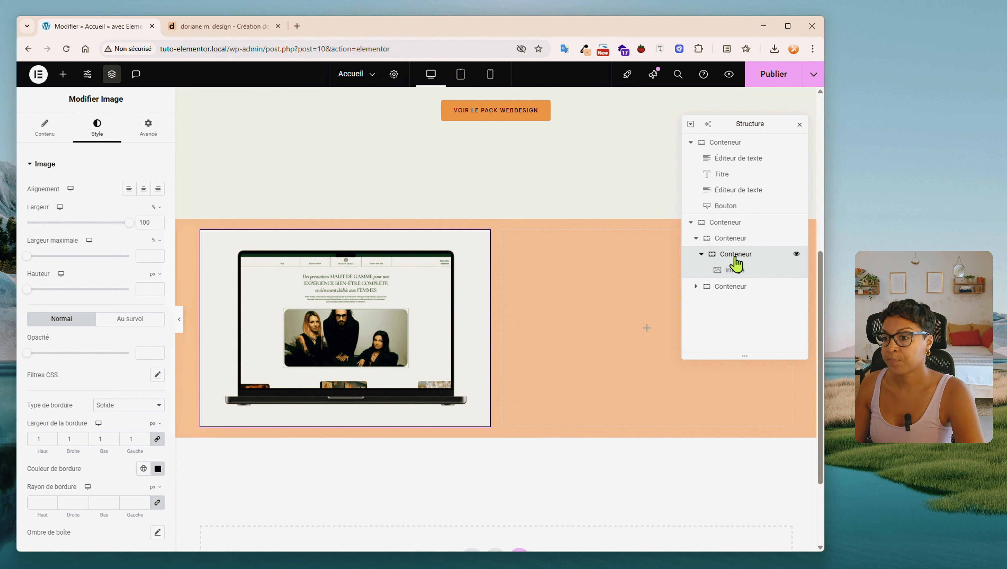
right_click(738, 252)
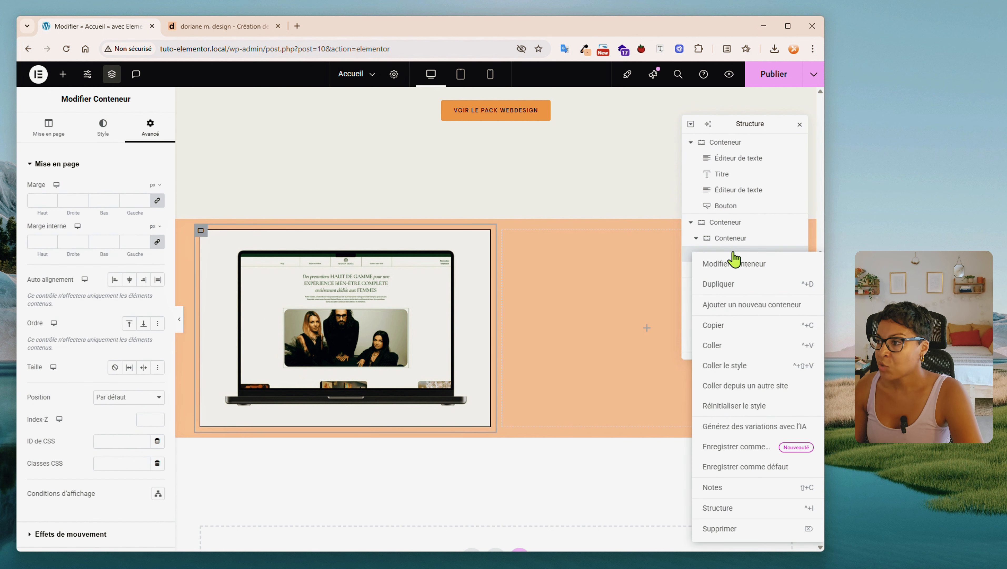
click(718, 284)
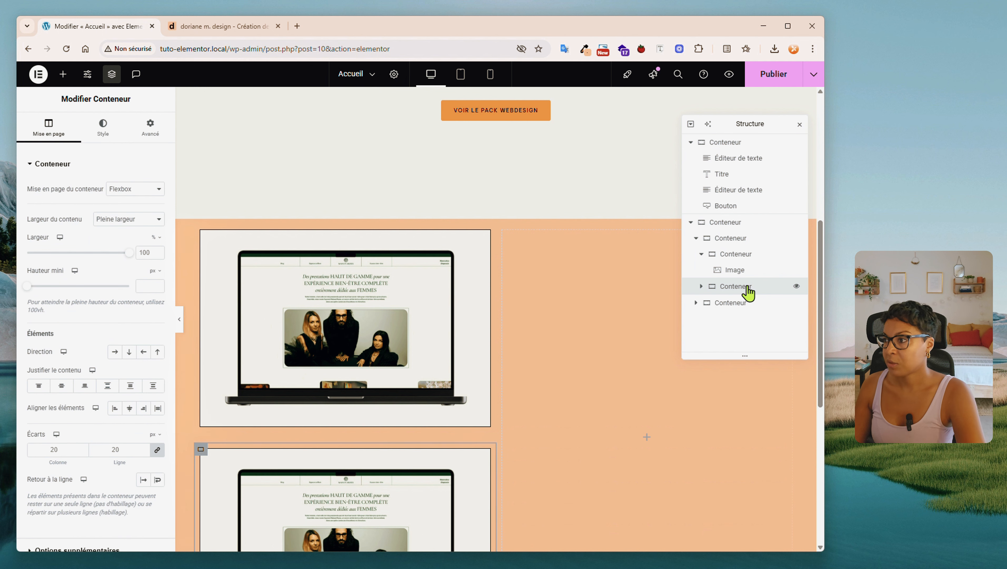
Collapse the nested image containers in the structure and duplicate the container twice more to stack four in the column
click(704, 240)
click(701, 254)
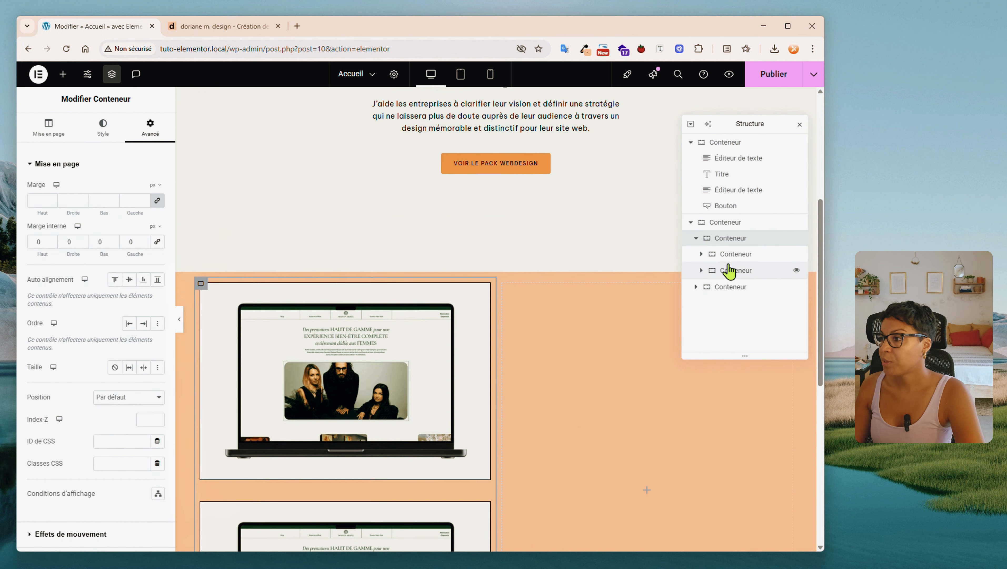
click(729, 271)
right_click(733, 275)
click(736, 288)
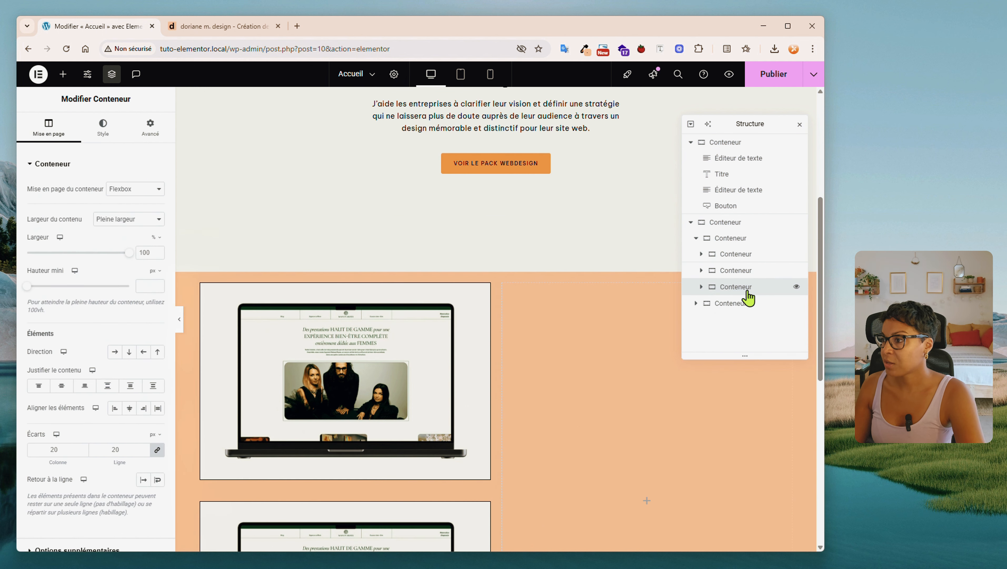
right_click(738, 289)
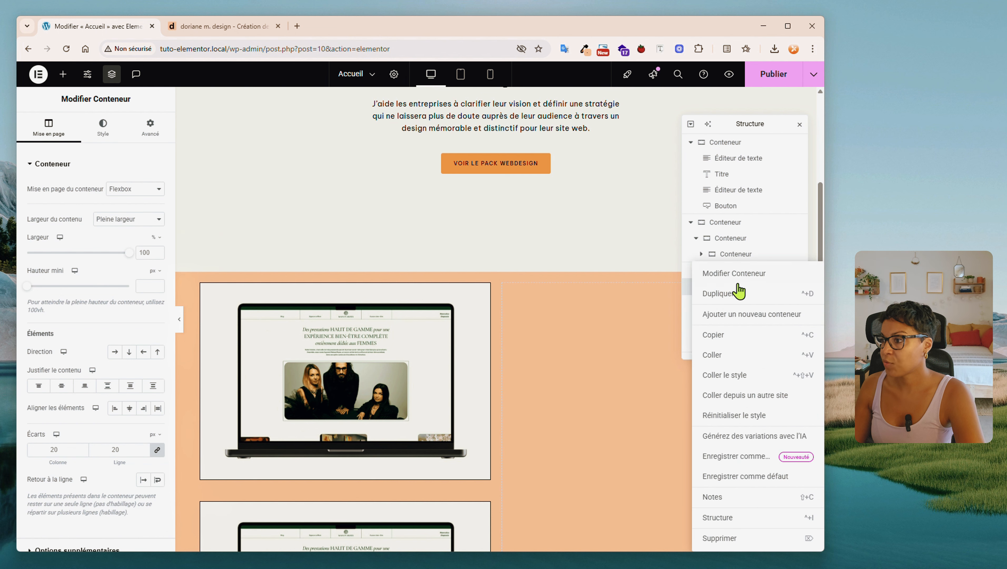
click(757, 297)
scroll(493, 258, down, 10)
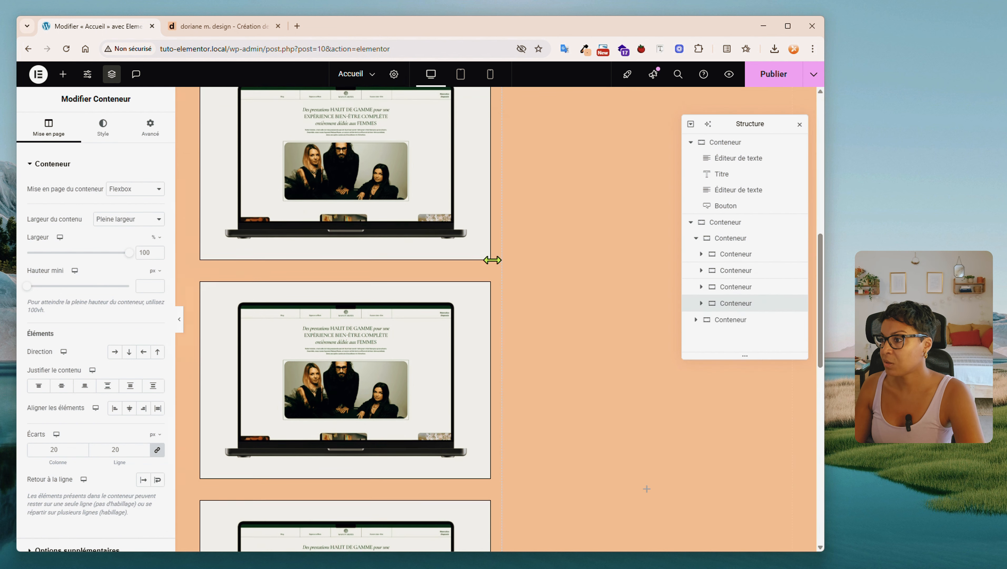
scroll(541, 398, up, 8)
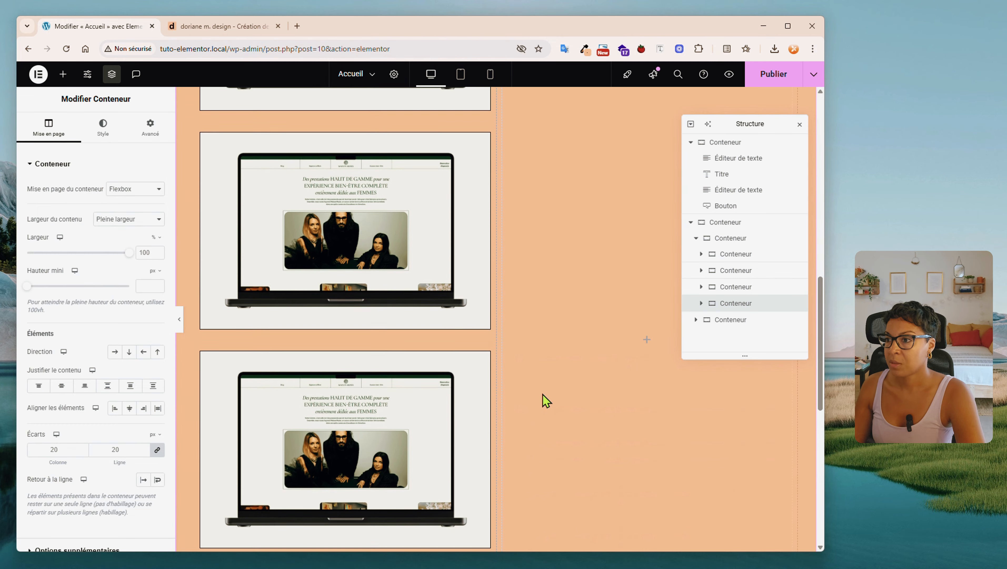
Upload four project images and fill the second, third and fourth nested containers with the wood-background, portrait and Desktop-25.jpg laptop mockups
scroll(398, 348, down, 4)
click(378, 351)
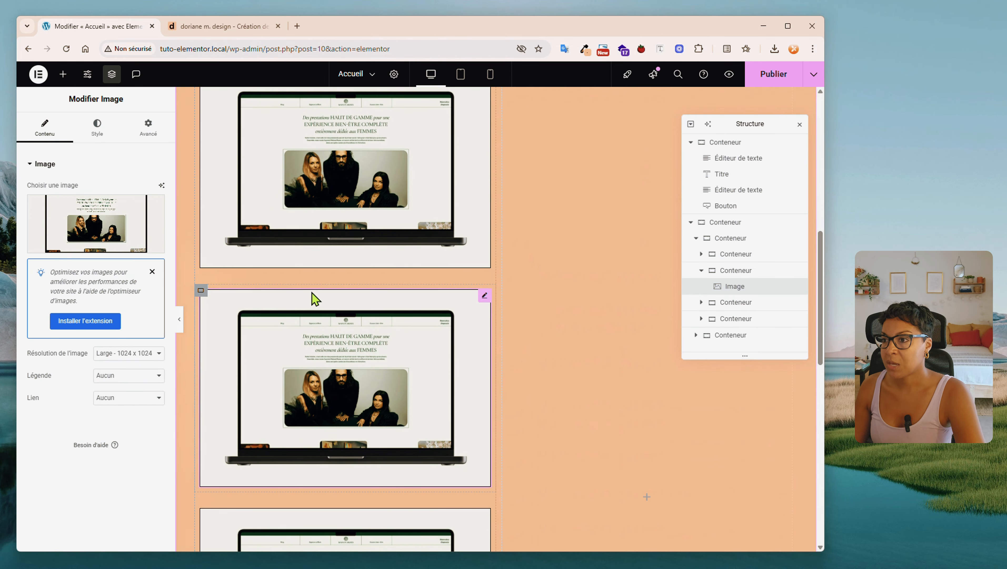
click(99, 221)
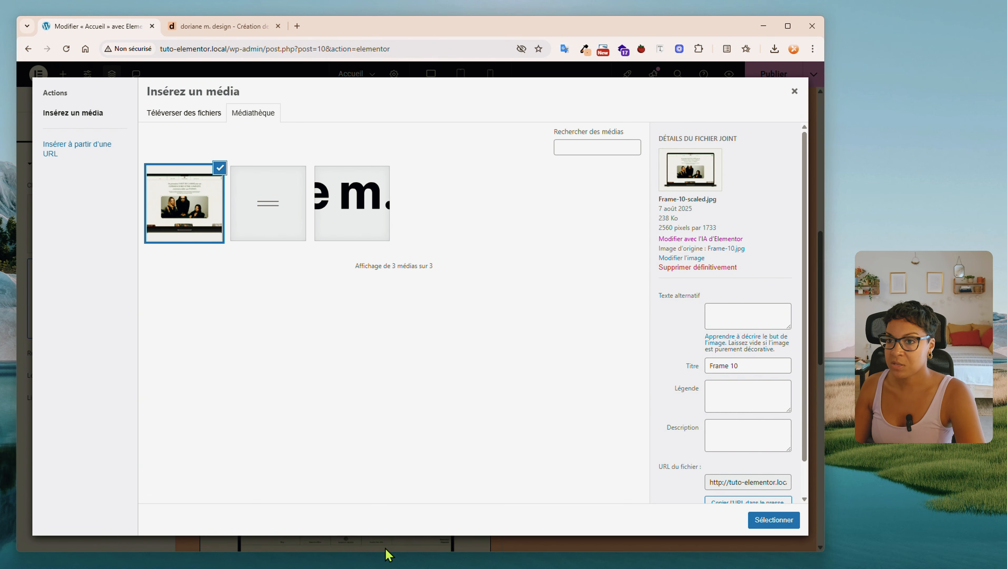
click(178, 119)
click(506, 303)
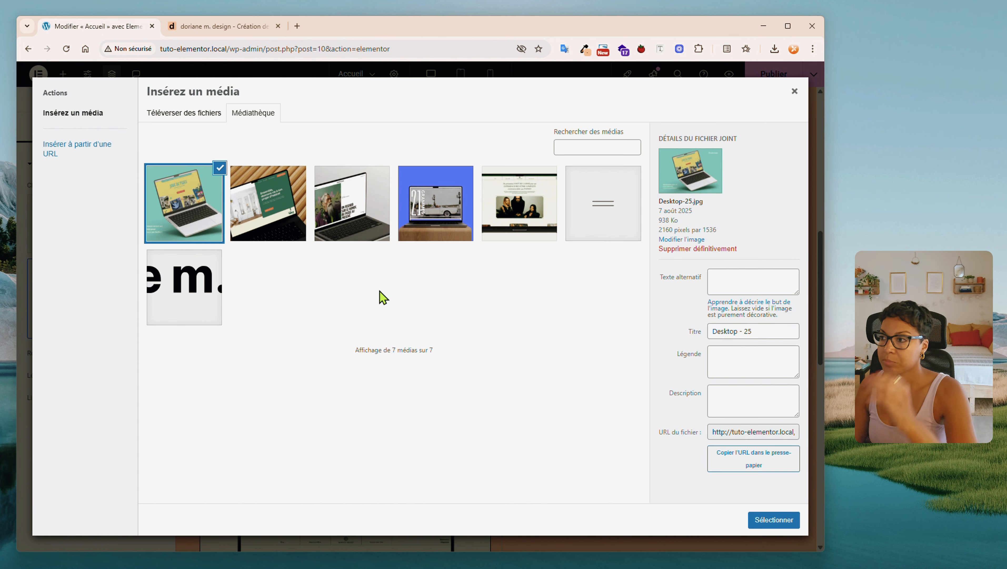
click(758, 519)
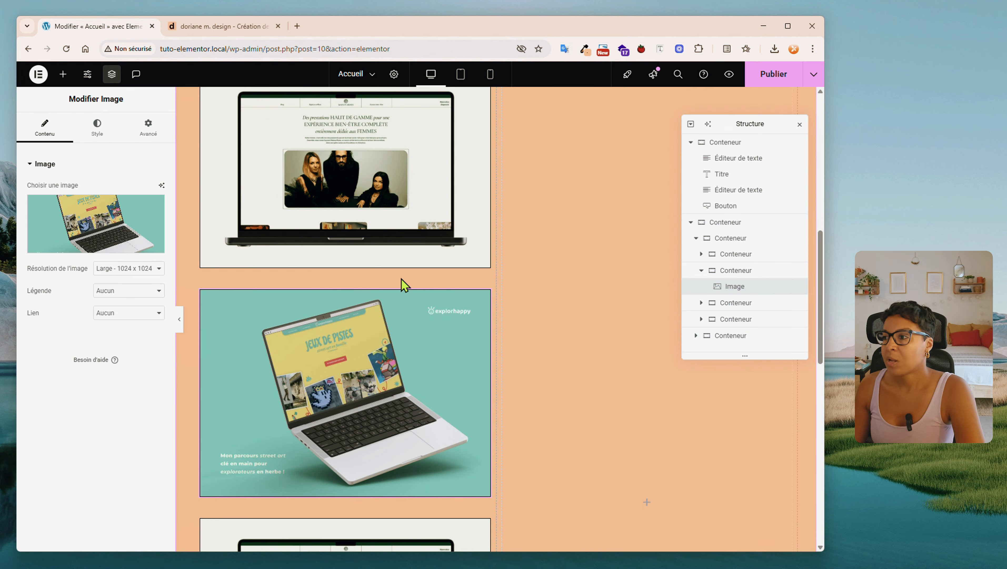
scroll(401, 278, down, 4)
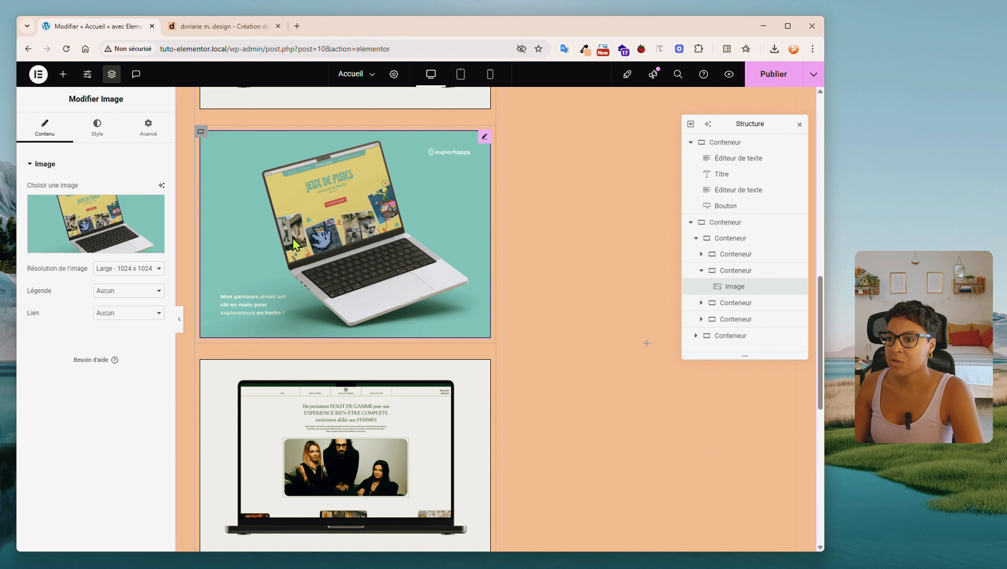
click(99, 223)
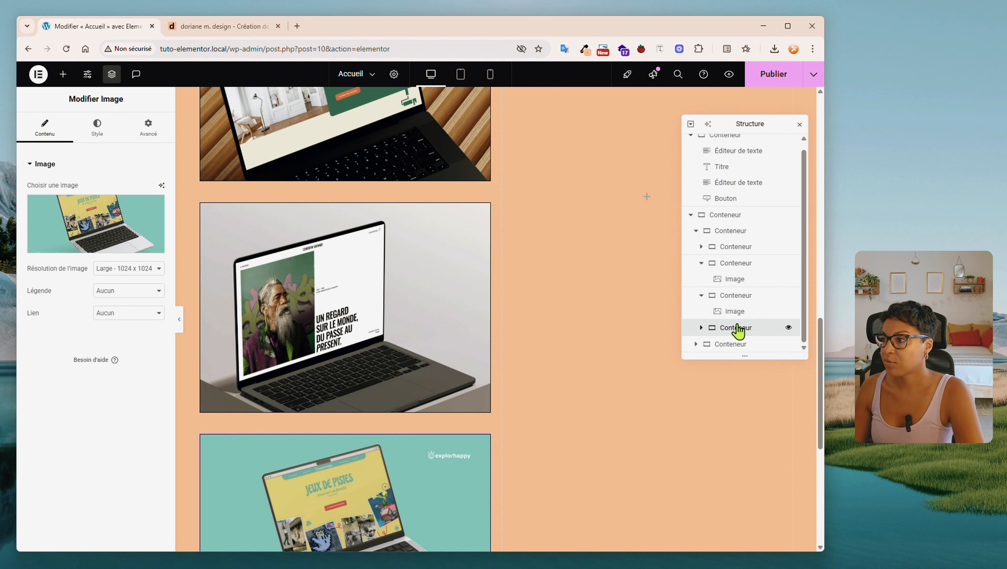
Duplicate the fourth nested container and replace the copy's image with the blue 21 Grammes laptop mockup from the media library
click(738, 326)
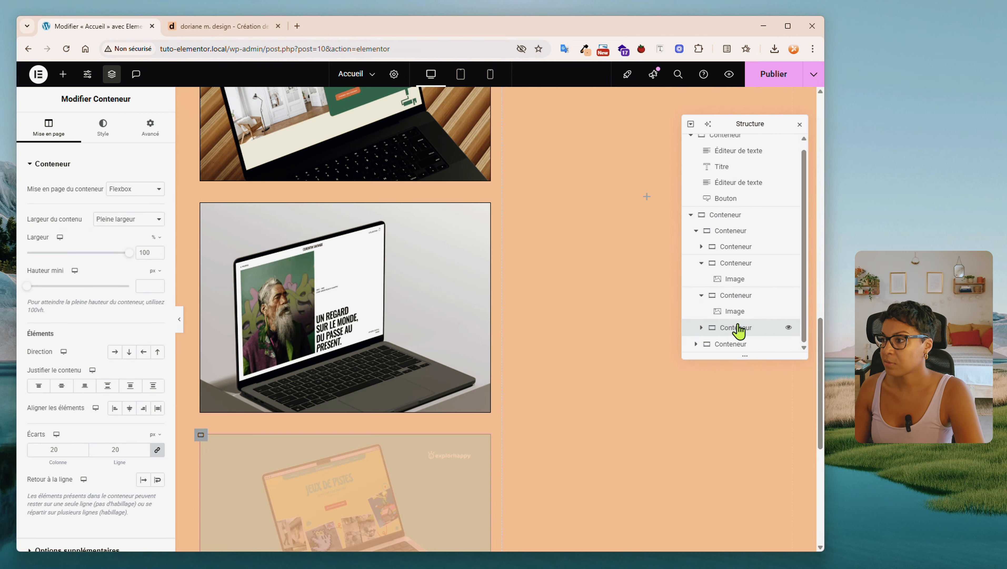
right_click(737, 329)
click(736, 305)
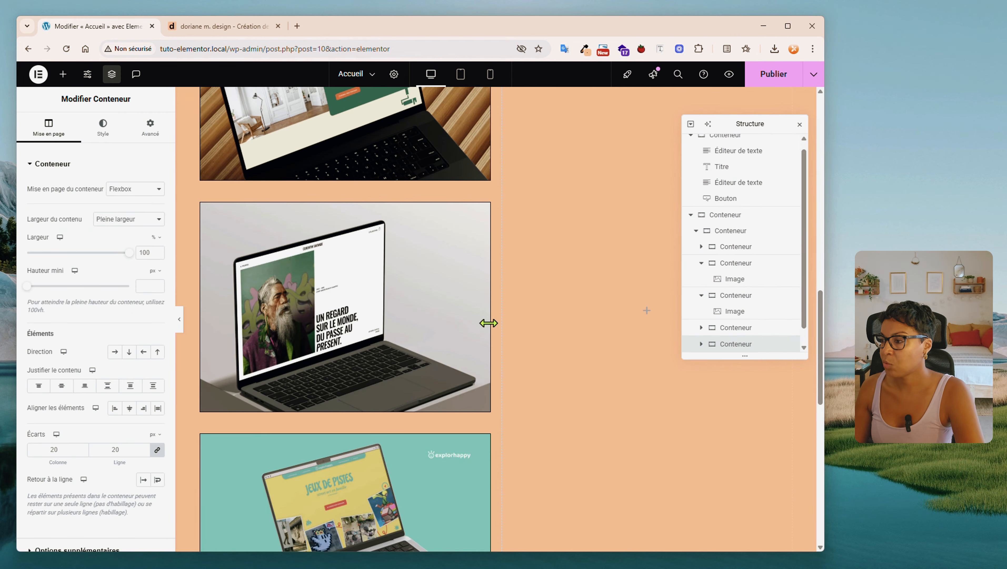
scroll(405, 337, down, 8)
click(384, 346)
click(105, 233)
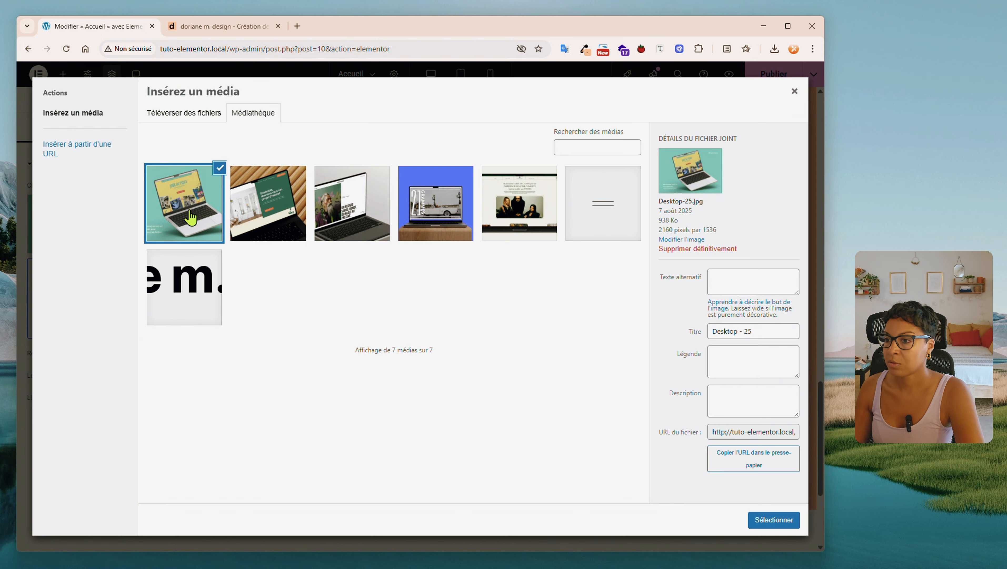
click(436, 203)
click(760, 521)
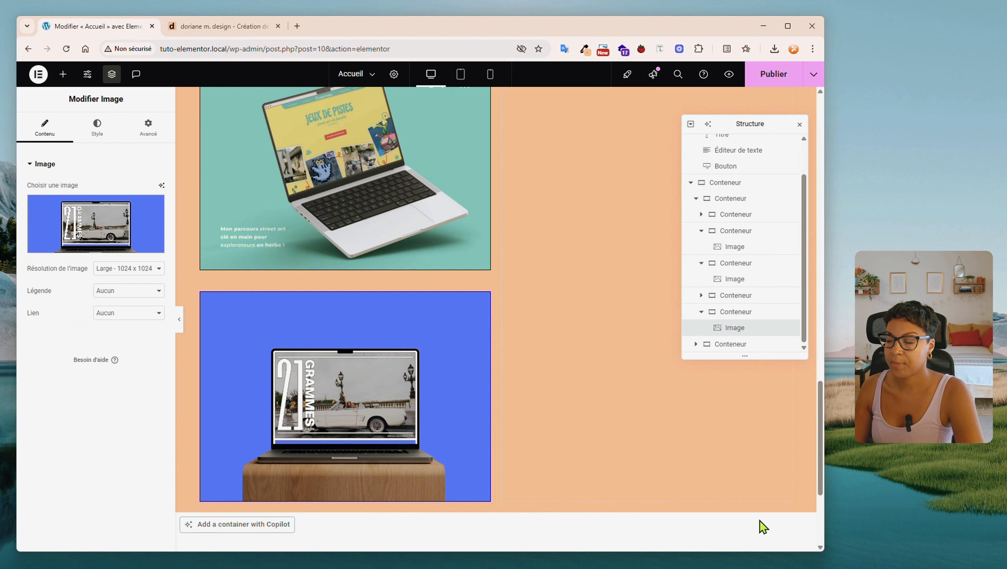
Preview the image column without the editing panel and compare its spacing and section outline with the reference site
scroll(476, 381, up, 15)
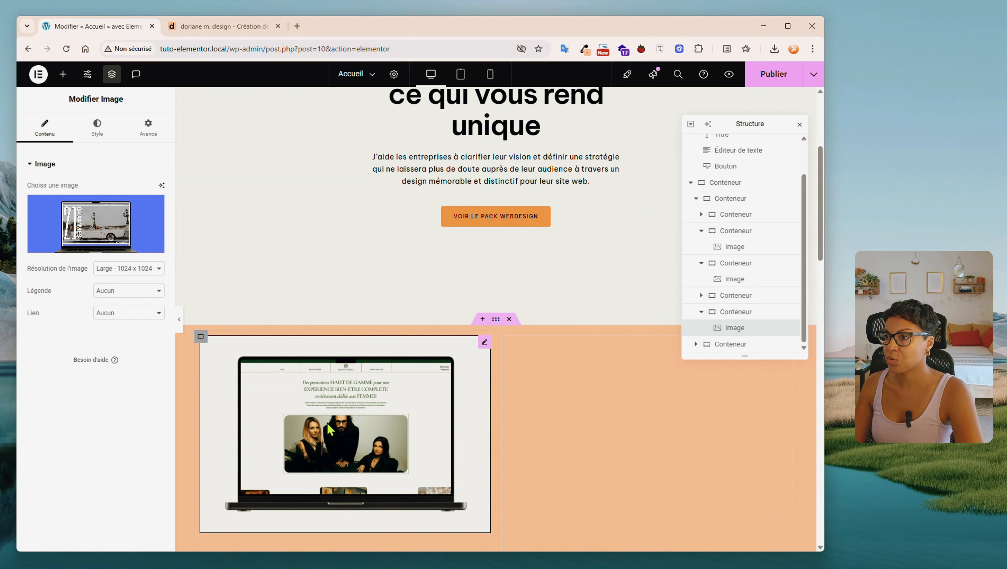
click(179, 318)
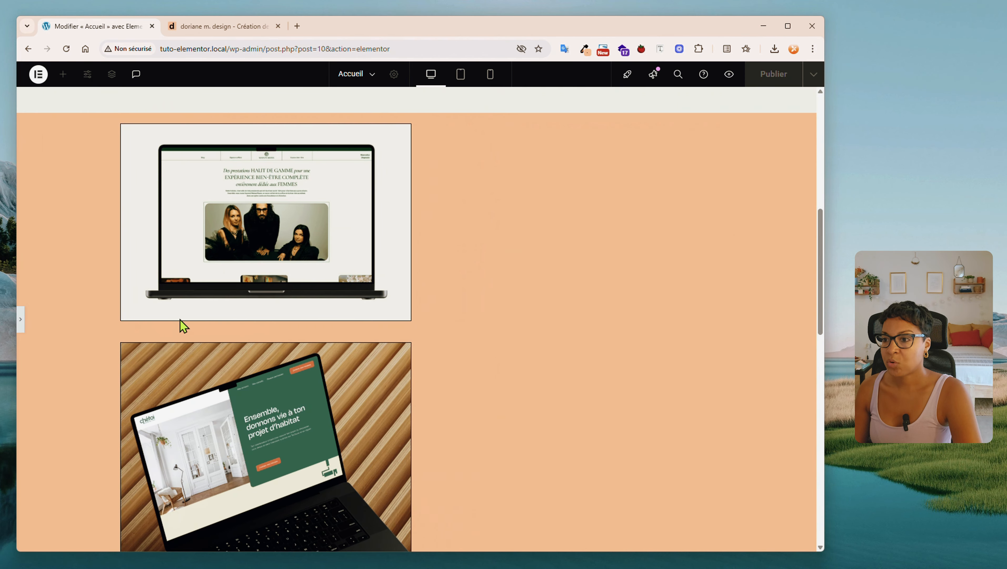
scroll(97, 283, down, 4)
scroll(96, 289, down, 3)
scroll(99, 313, up, 8)
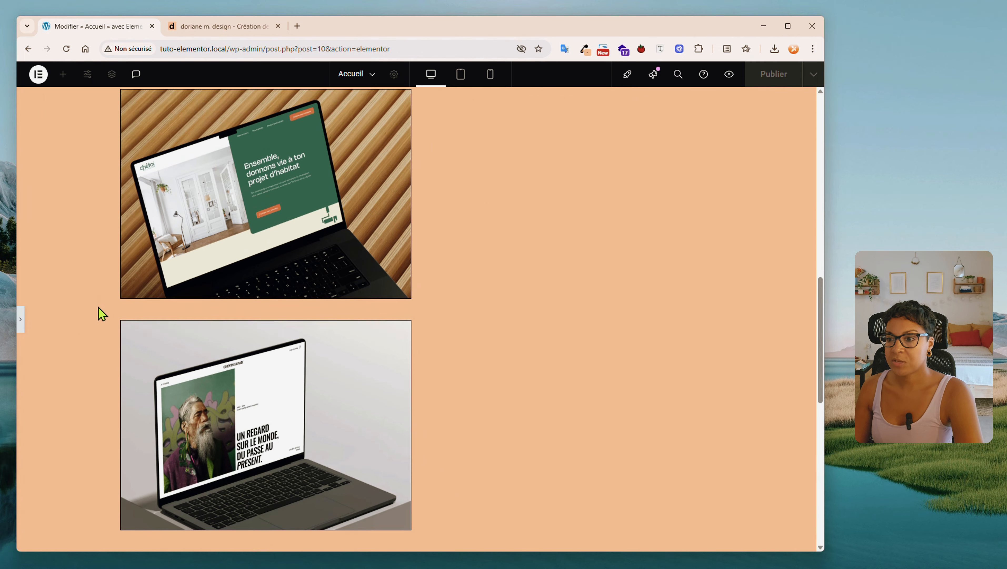
click(174, 27)
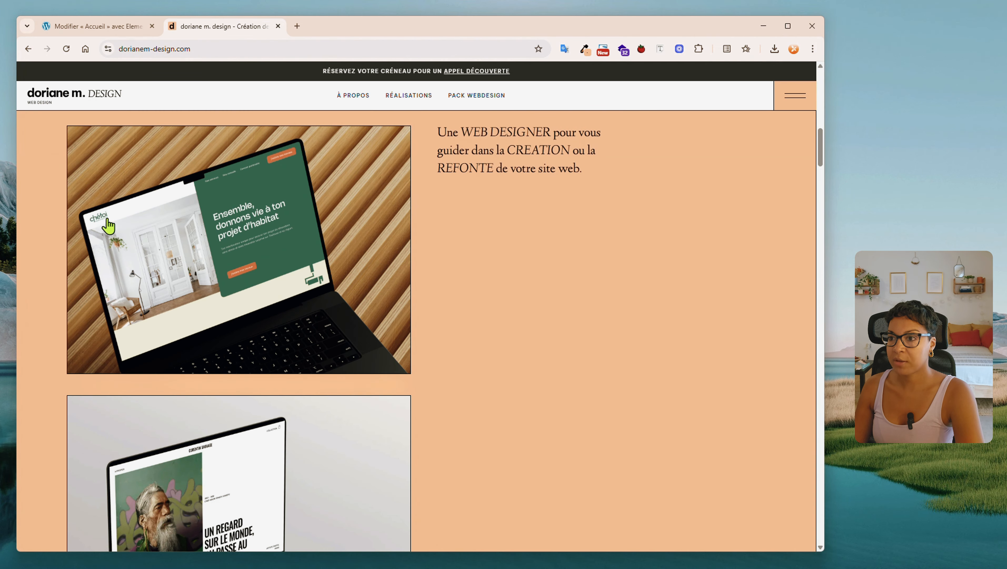
scroll(108, 226, up, 10)
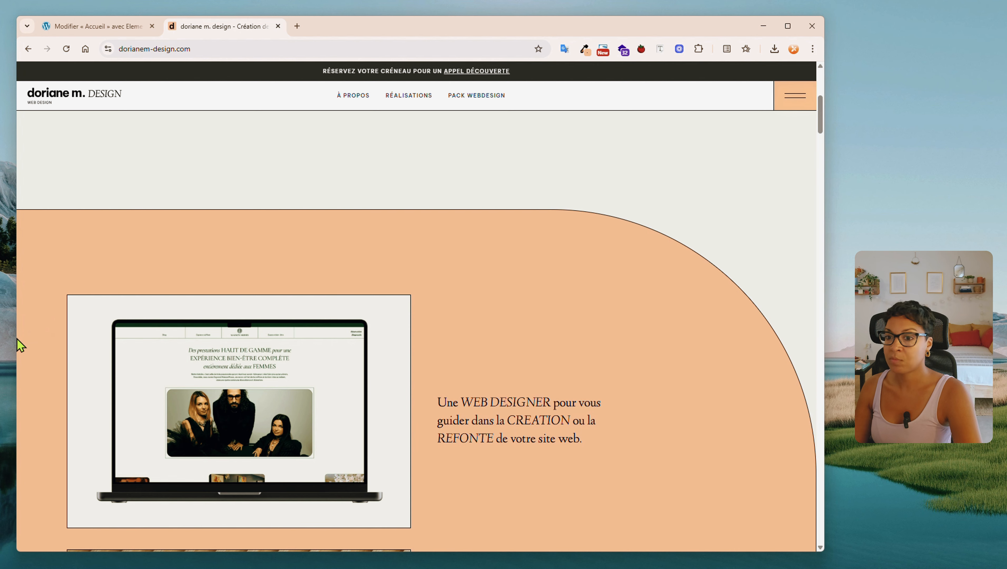
scroll(135, 388, down, 10)
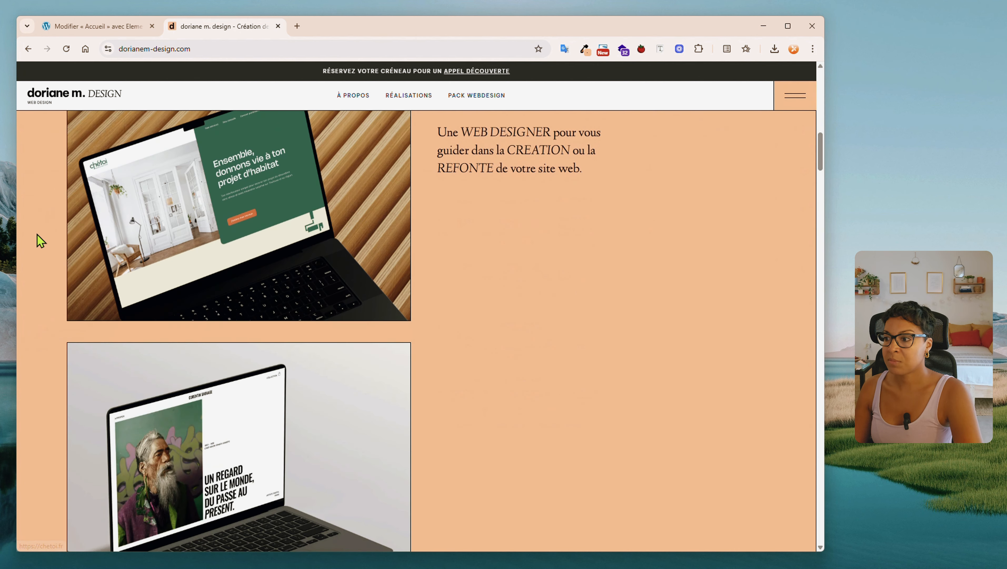
click(95, 27)
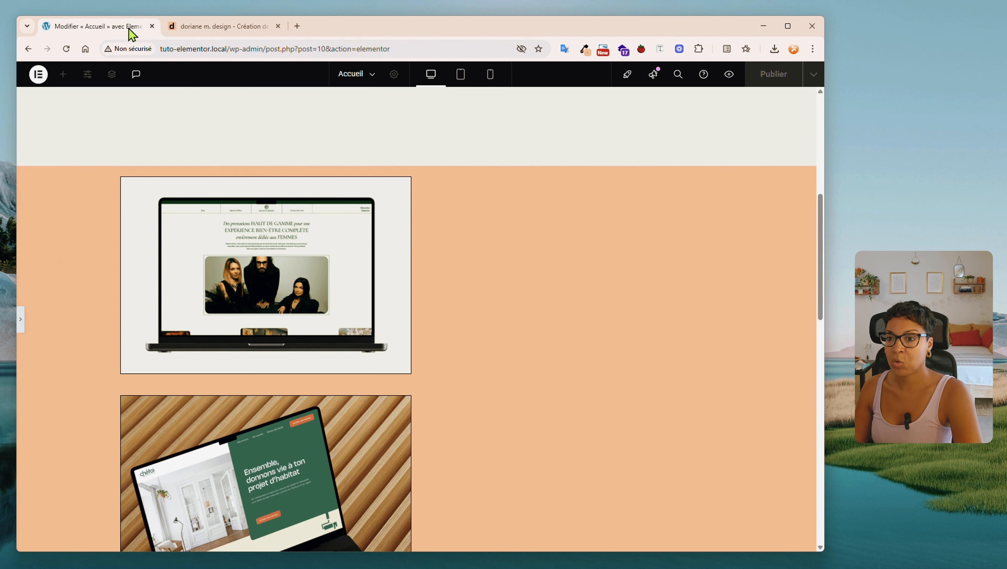
Bring back the editing panel and give the peach section container unlinked inner padding of 150 px top, 20 right, 100 bottom and 20 left
click(20, 329)
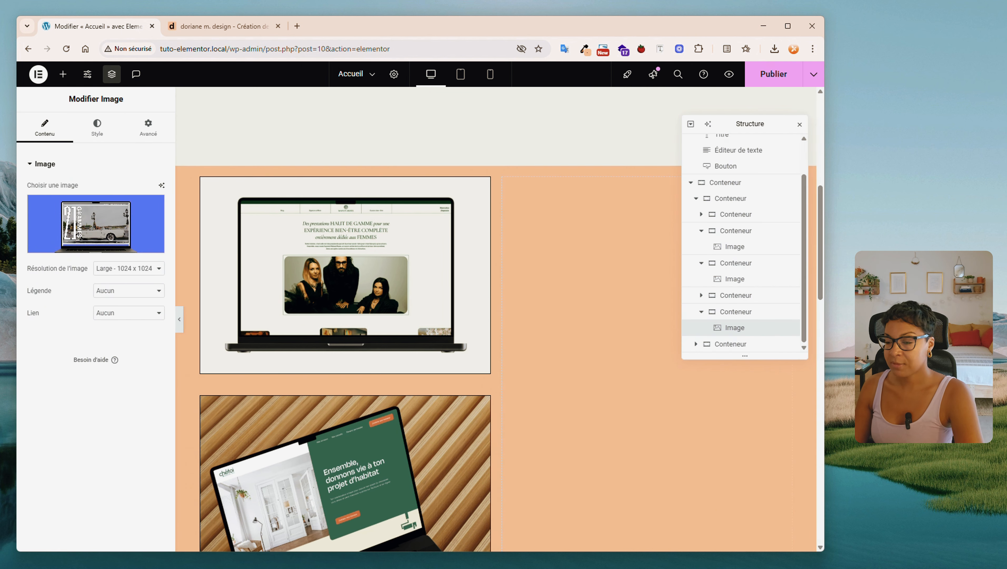
click(498, 164)
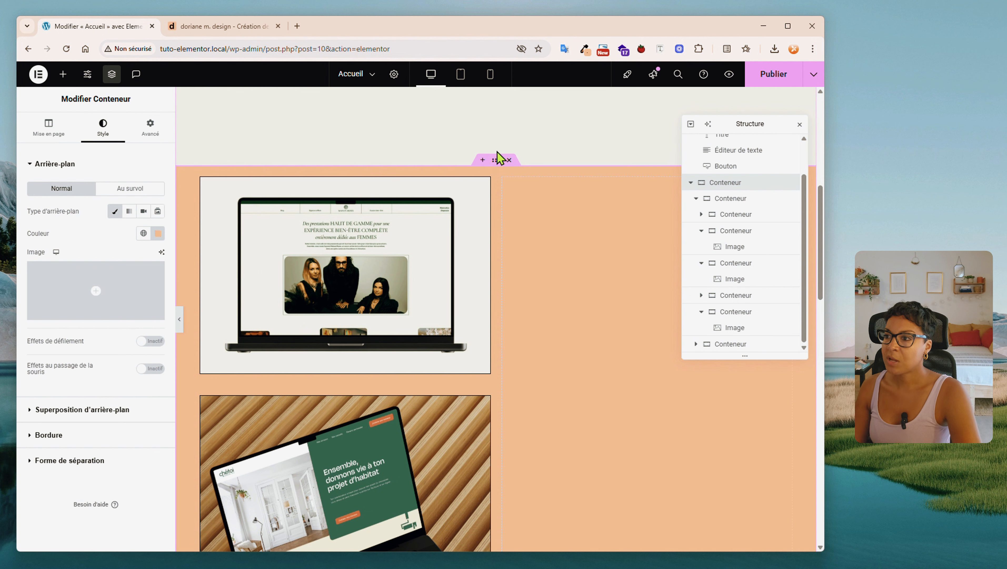
click(150, 127)
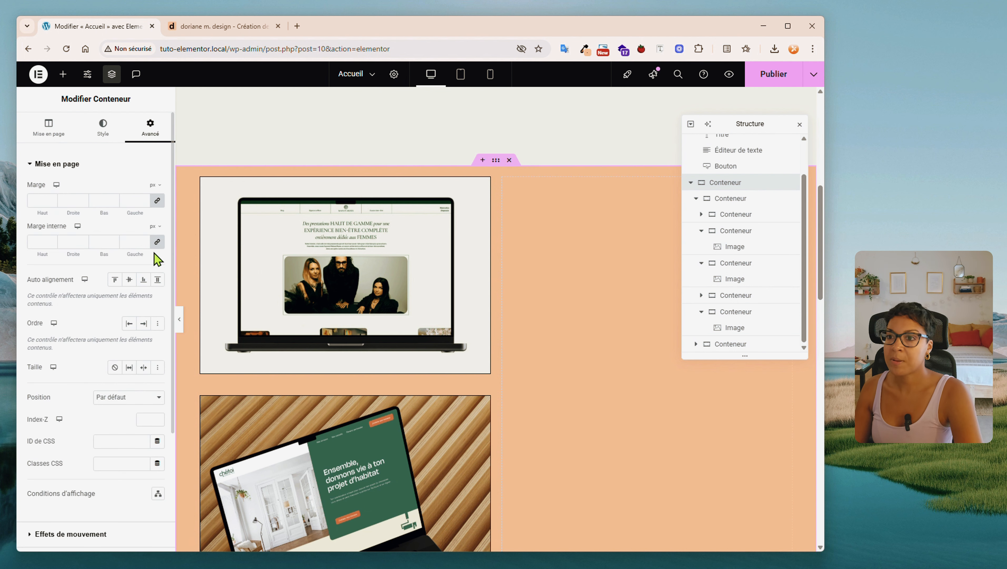
click(157, 244)
text(150)
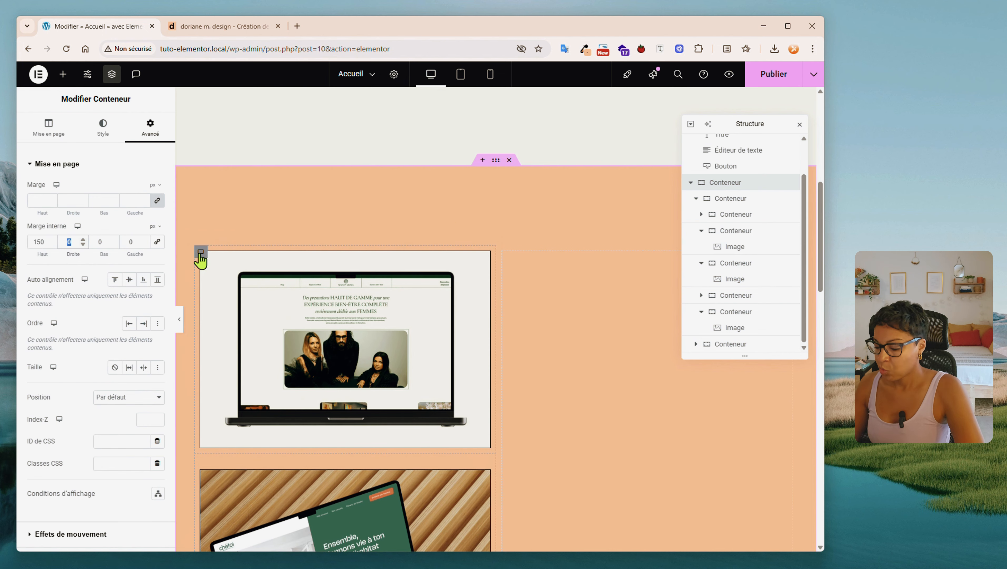
text(20)
key(Tab)
key(Tab)
text(20)
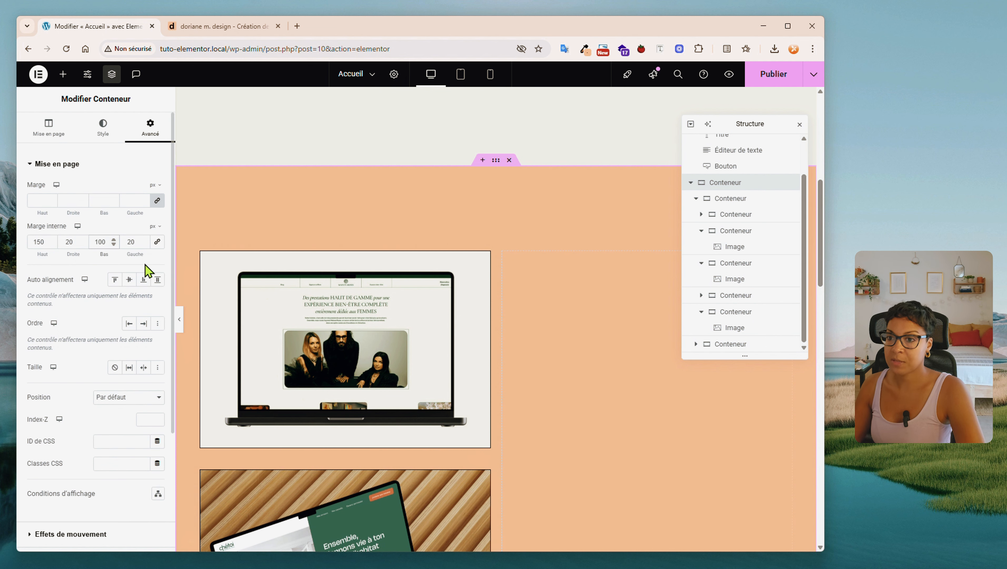
Give the peach section container a solid black border 1 px wide on all sides
click(100, 132)
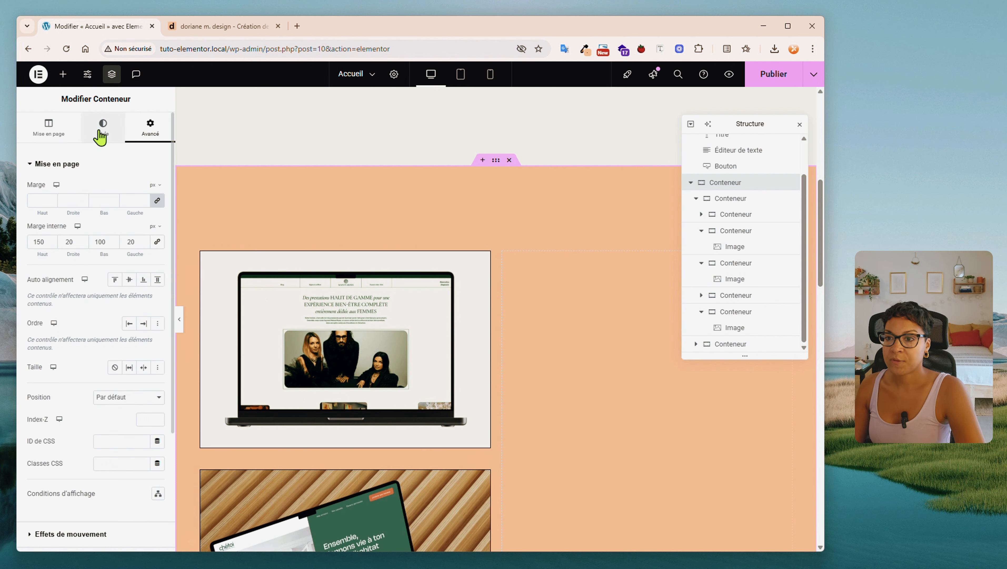
click(48, 434)
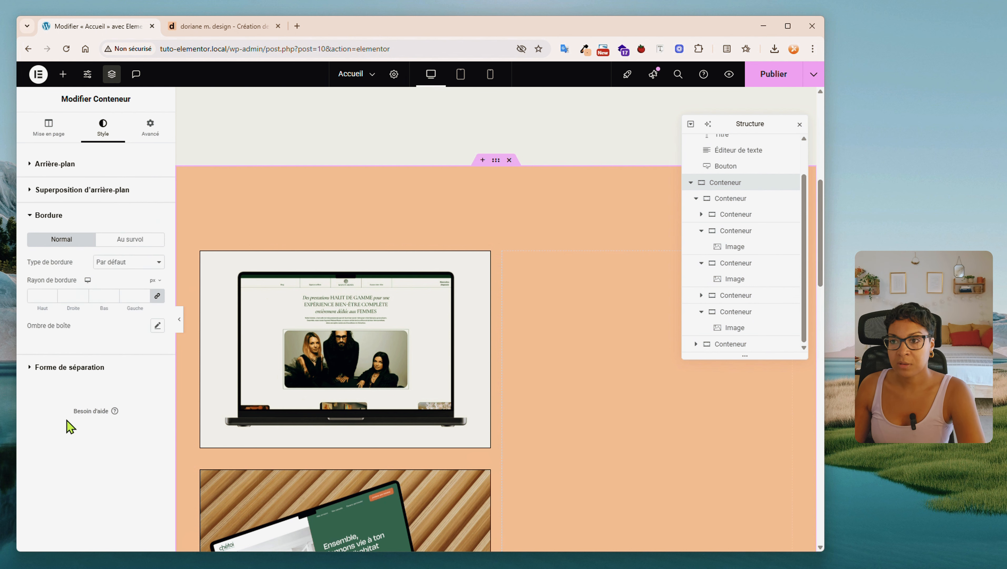
click(147, 262)
click(113, 303)
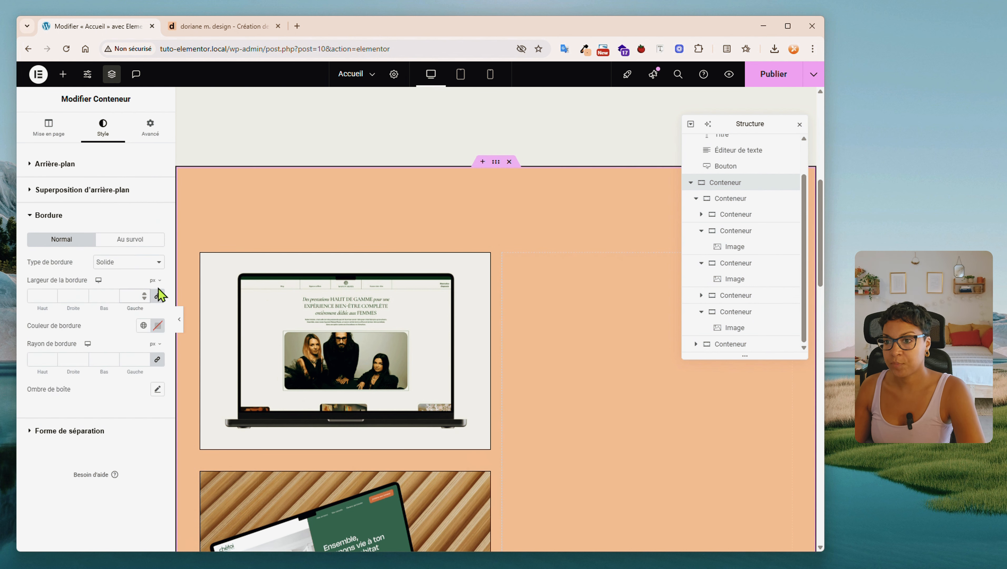
click(157, 324)
click(57, 496)
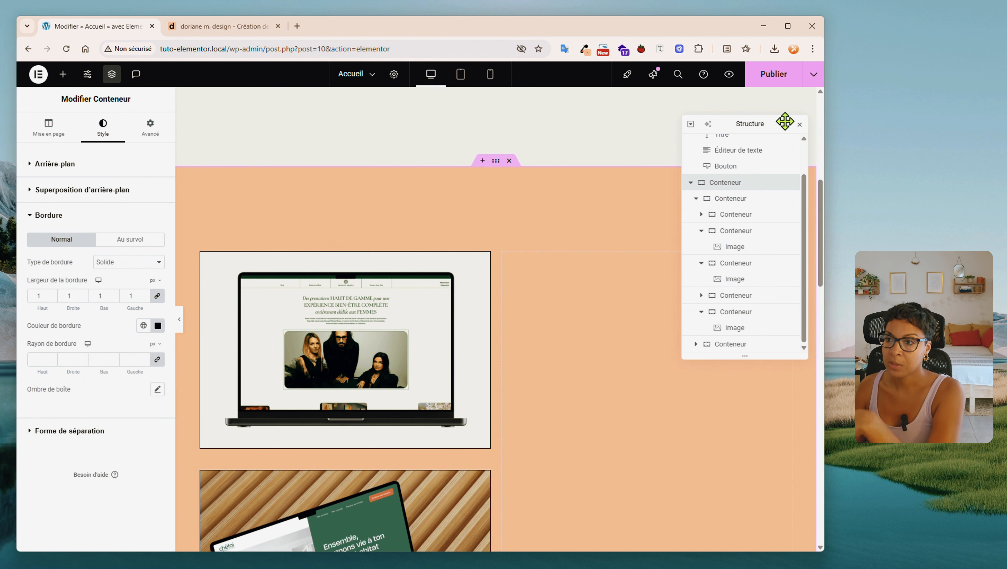
Check the reference site's curved corner and give the peach section container unlinked border radii of 0, 500, 0 and 0 px
drag(772, 127, 753, 307)
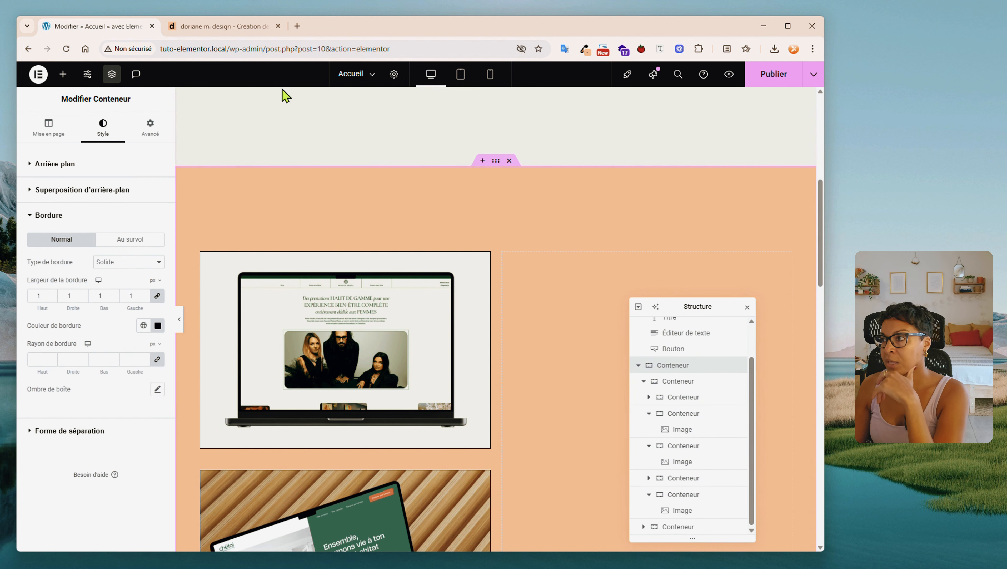
click(196, 28)
scroll(627, 334, up, 10)
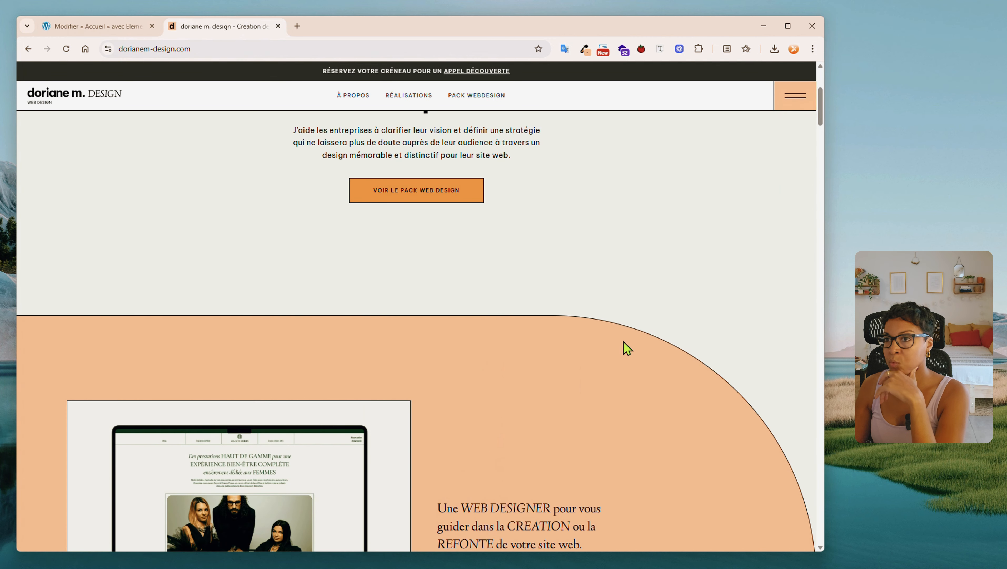
scroll(470, 302, down, 1)
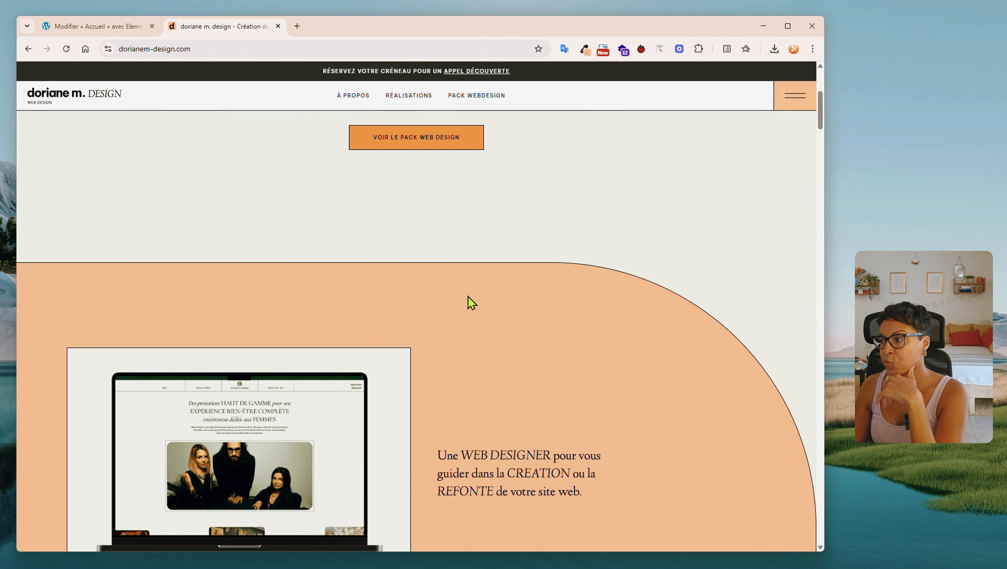
click(96, 27)
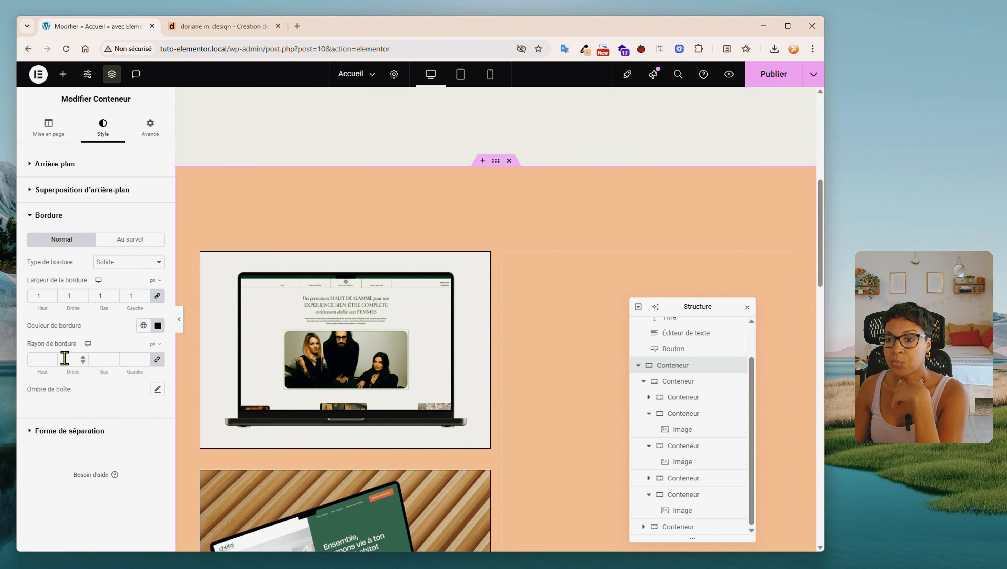
click(155, 362)
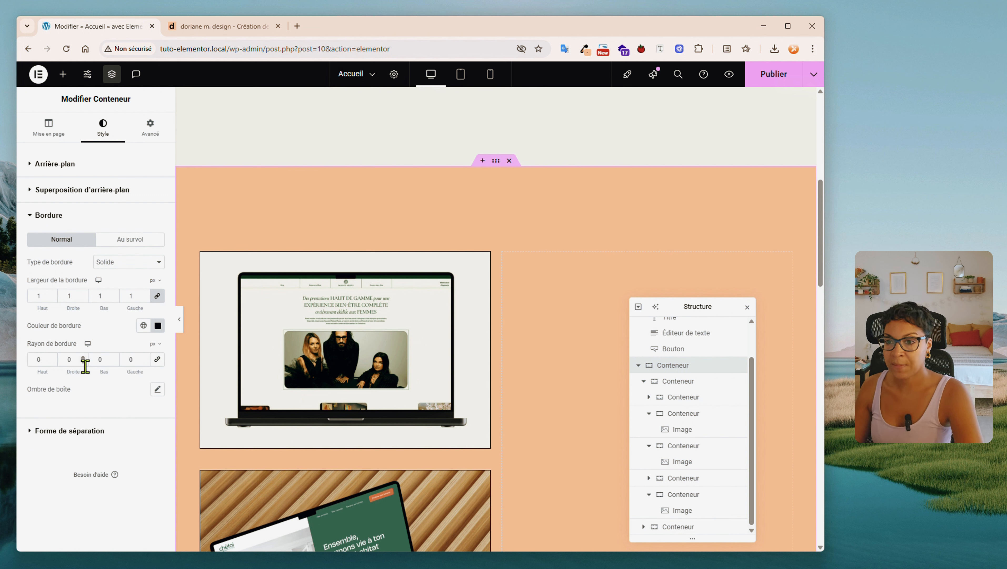
click(76, 359)
text(5)
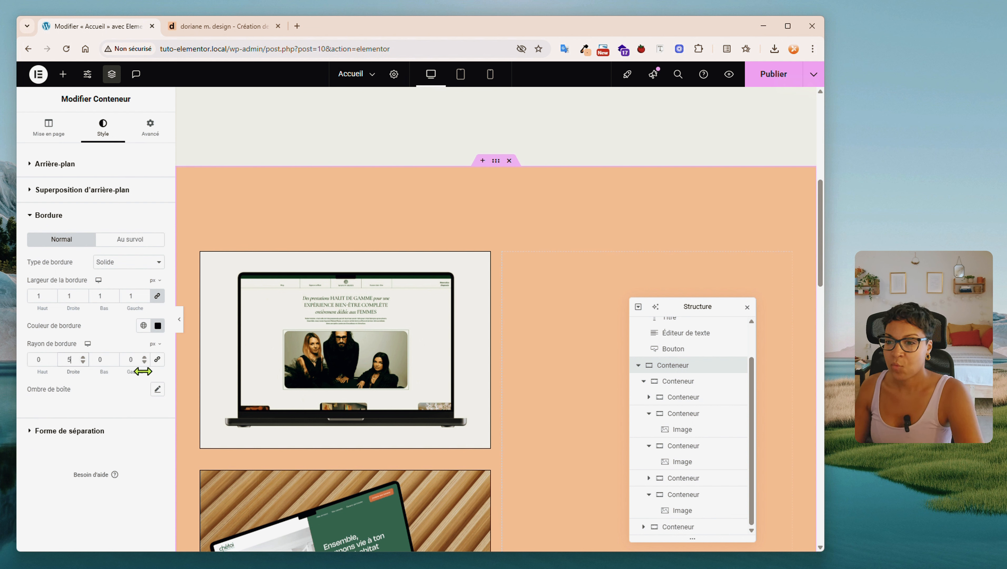
text(00)
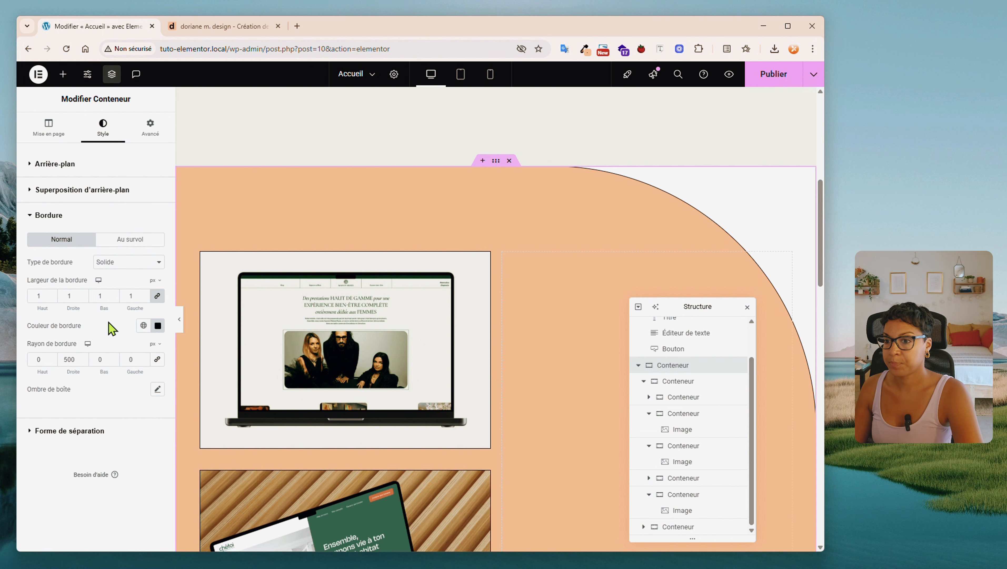
click(178, 325)
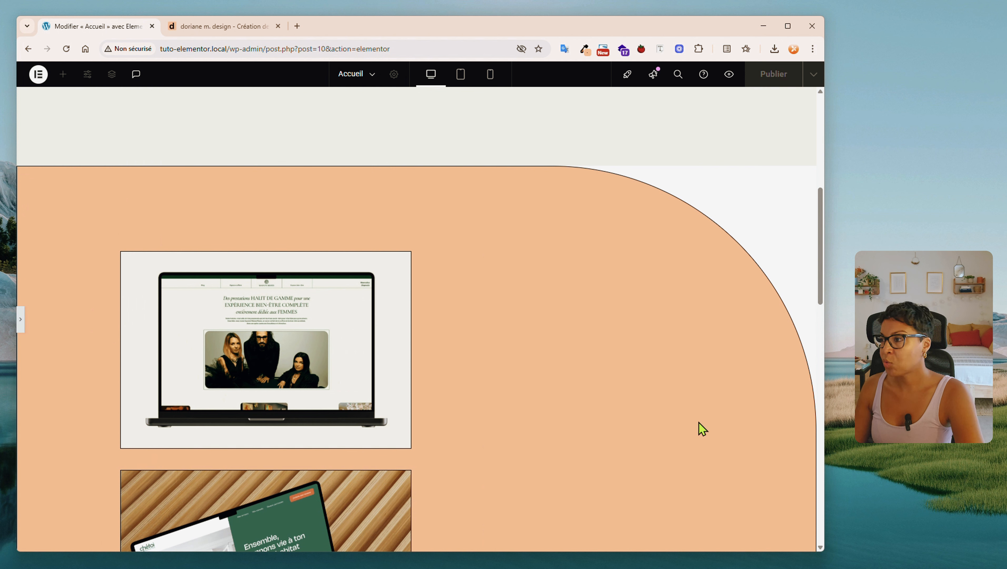
scroll(650, 378, up, 4)
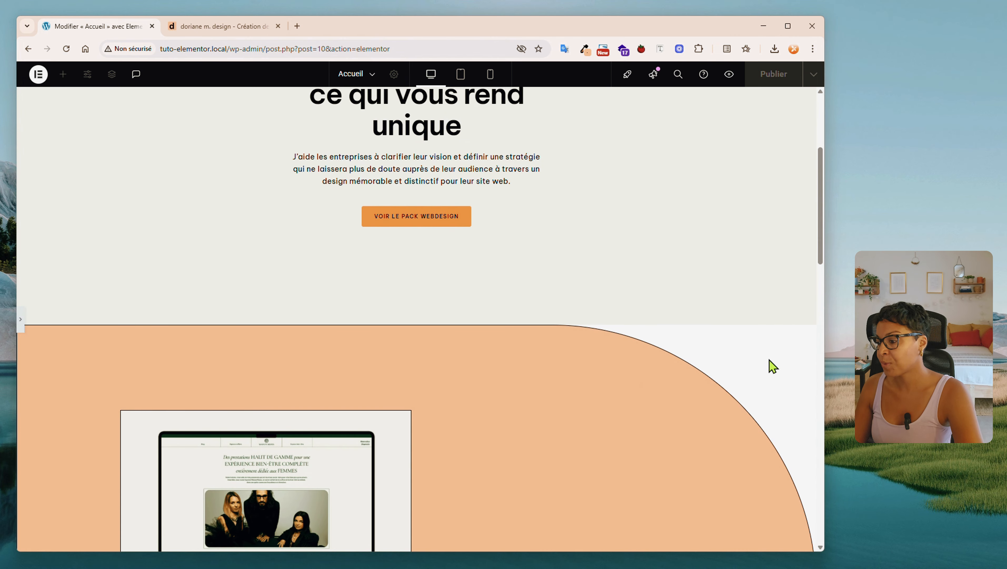
Set the page body background to the classic type with the copied beige colour and check the area outside the peach curve
click(21, 317)
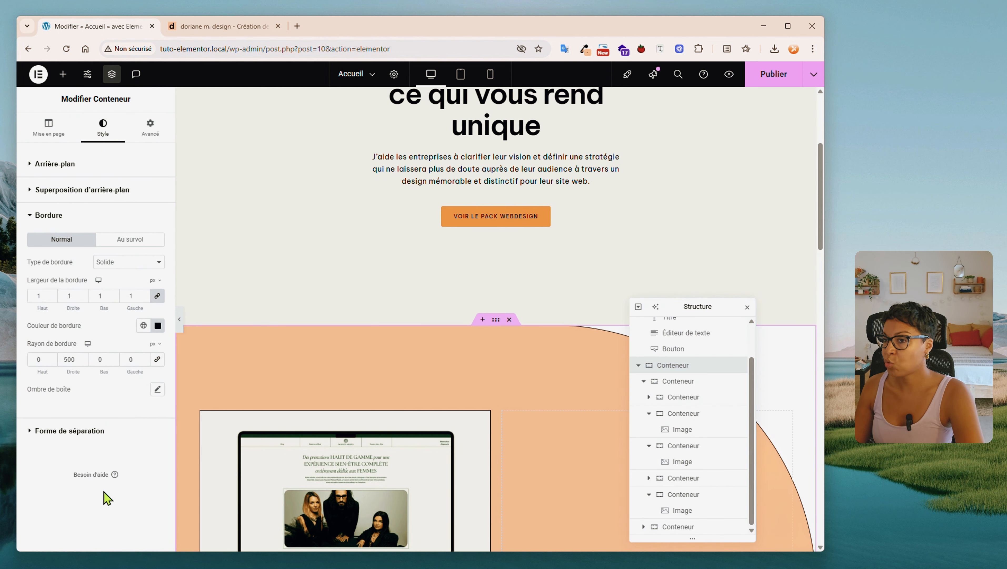
click(393, 75)
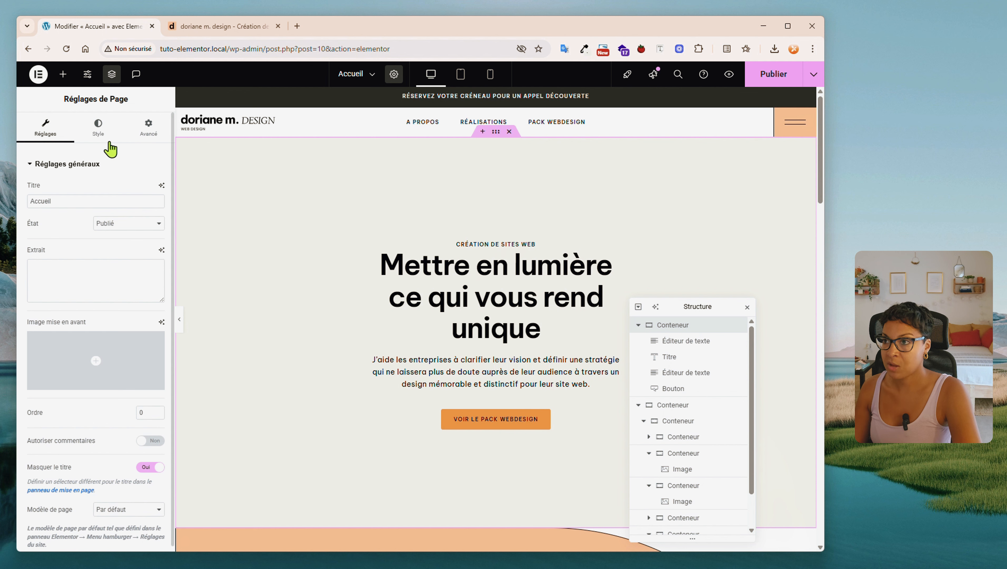
click(100, 135)
click(143, 279)
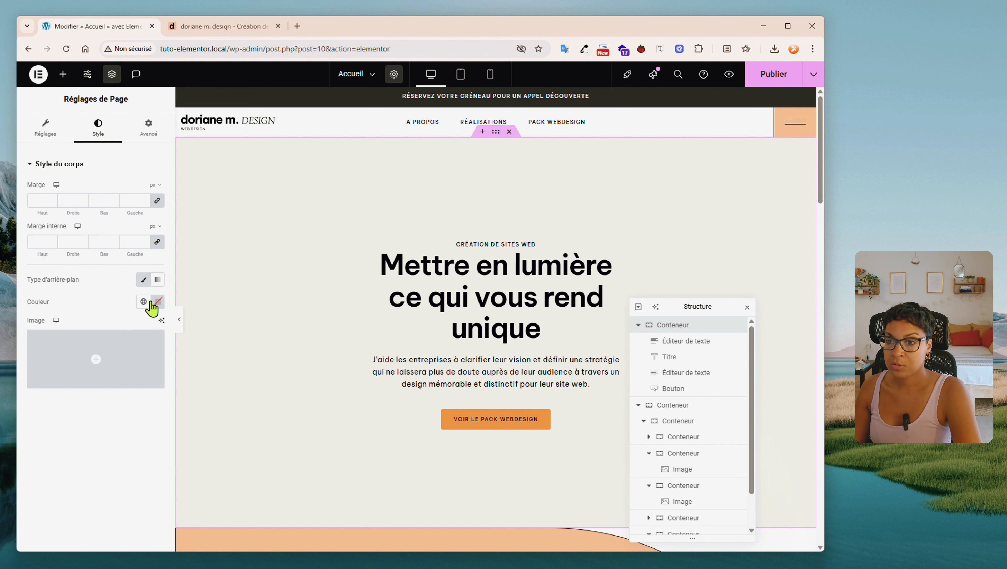
click(157, 302)
key(ctrl+v)
click(89, 482)
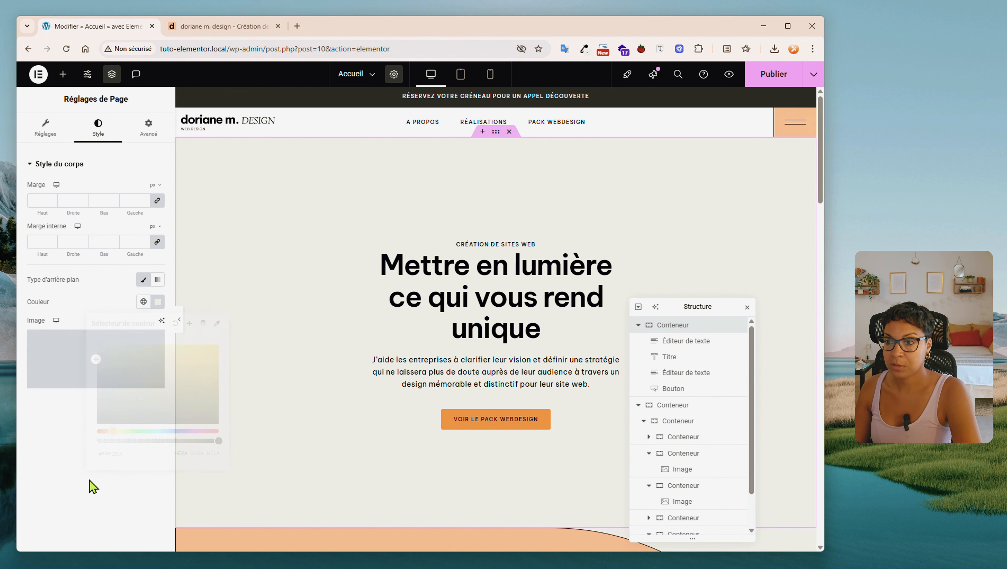
scroll(592, 357, down, 4)
scroll(593, 363, down, 3)
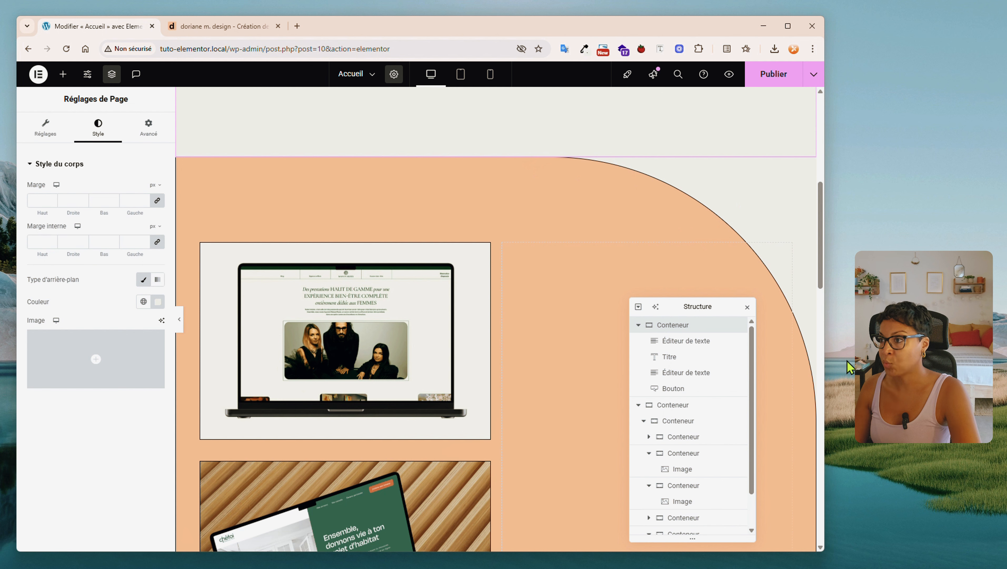
Unlink the peach section container's border widths, set the left width to 0 px, and preview the section outline
click(816, 349)
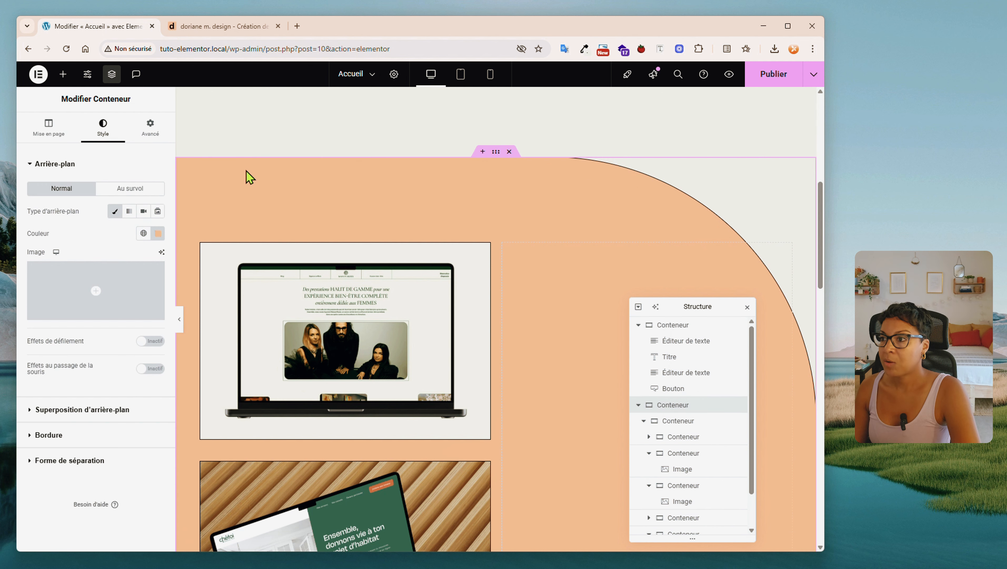
click(95, 431)
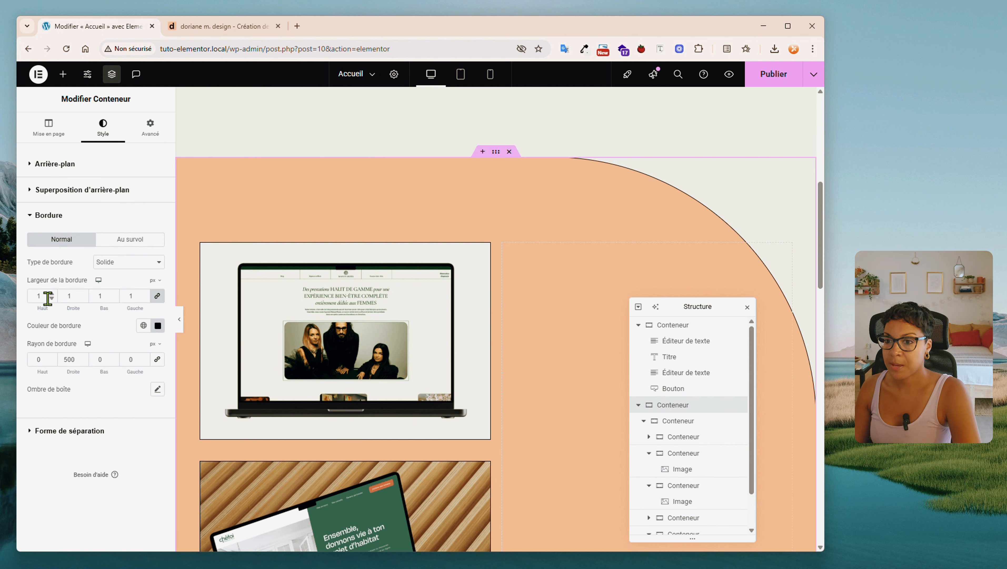
click(157, 302)
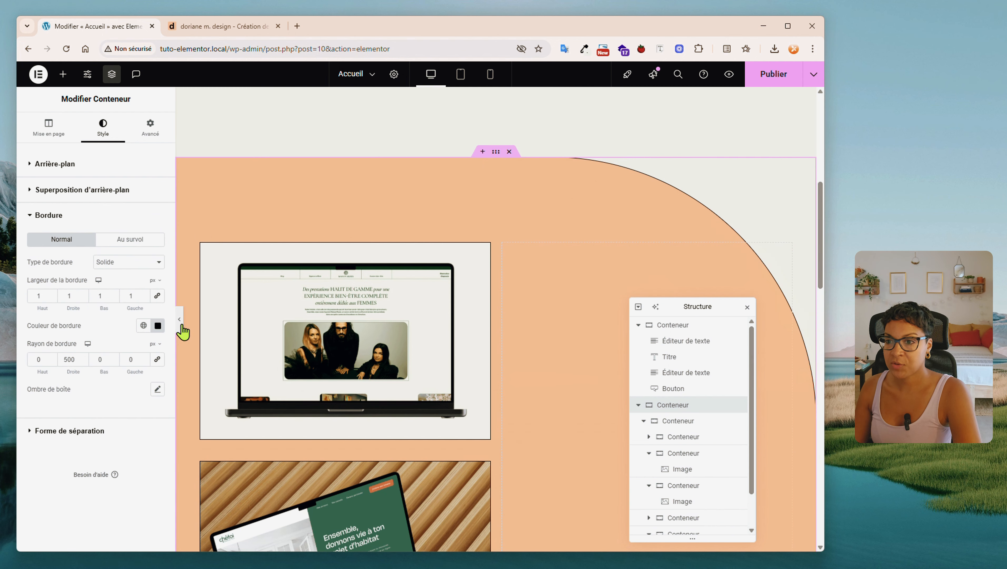
click(180, 321)
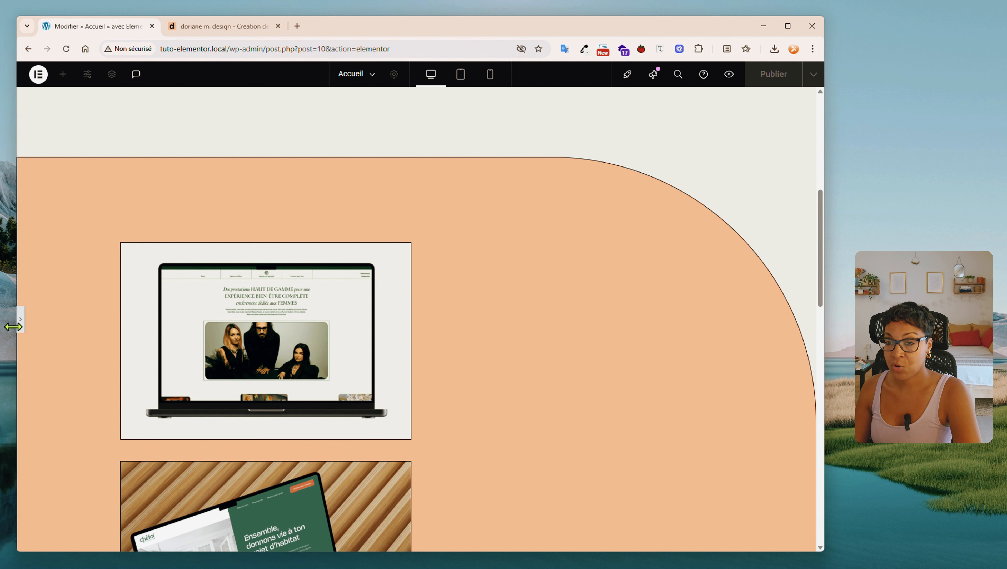
click(19, 319)
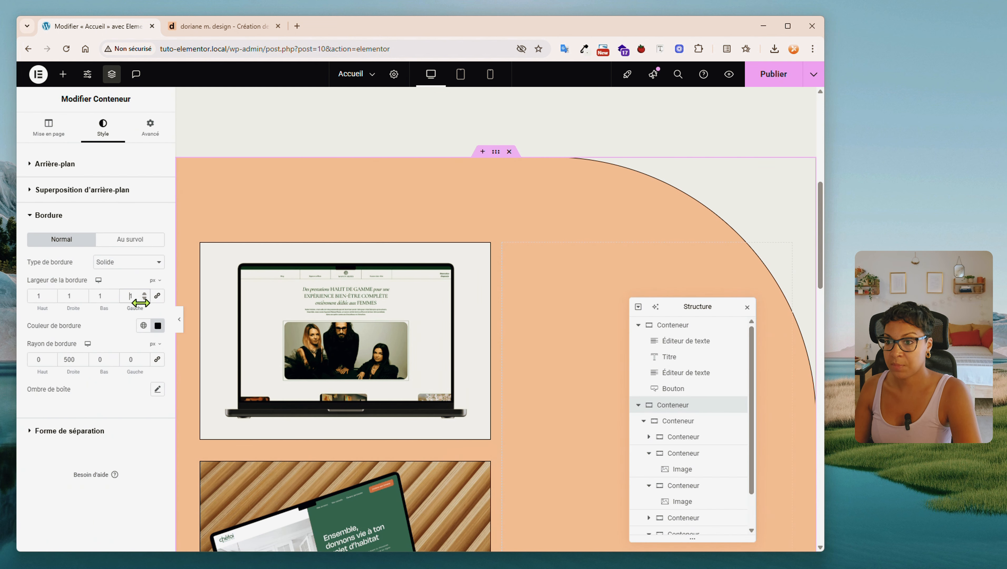
double_click(125, 296)
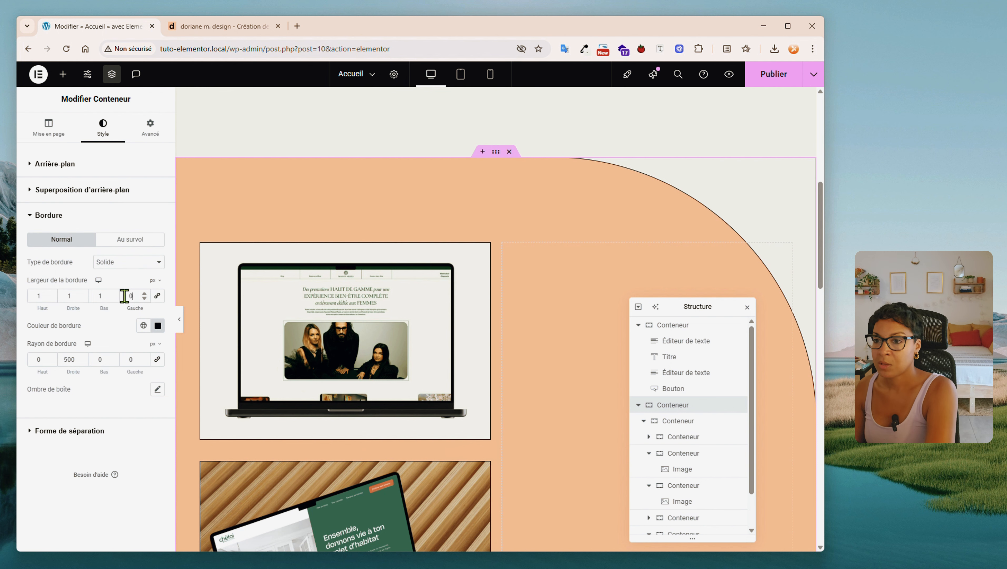
click(180, 319)
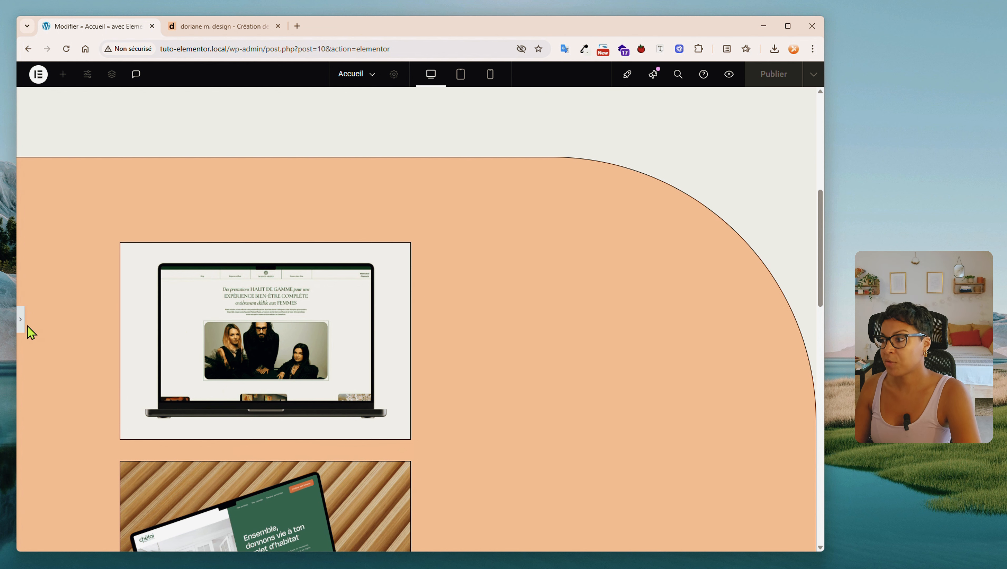
click(19, 325)
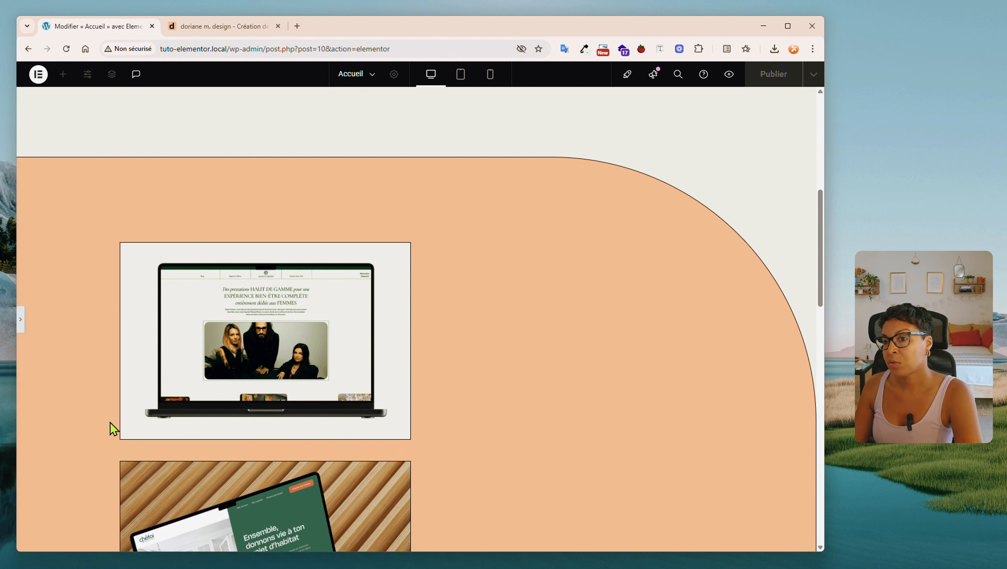
Compare the image column's width with the reference site and set the peach container's boxed content width to 1340 px
scroll(111, 425, down, 1)
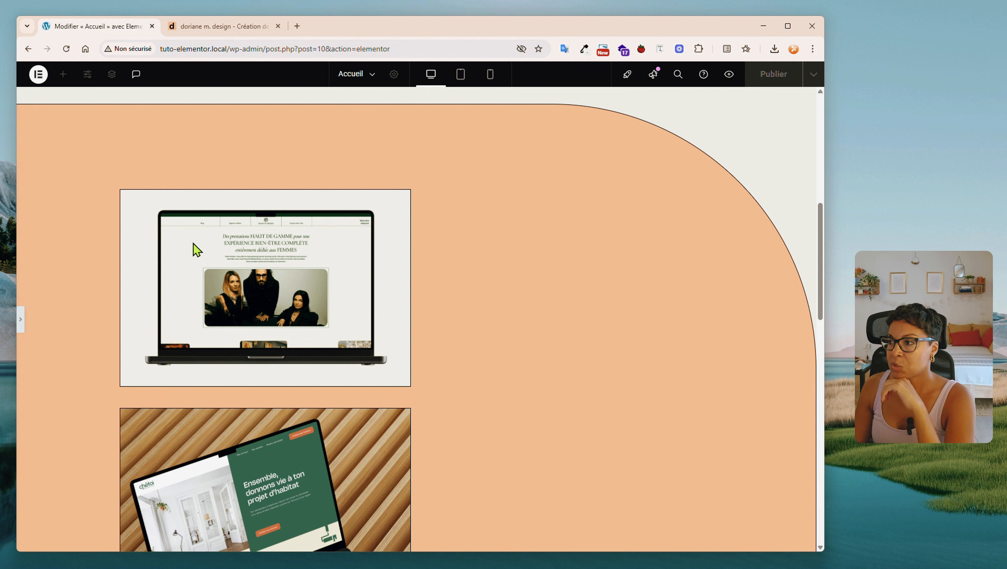
click(207, 27)
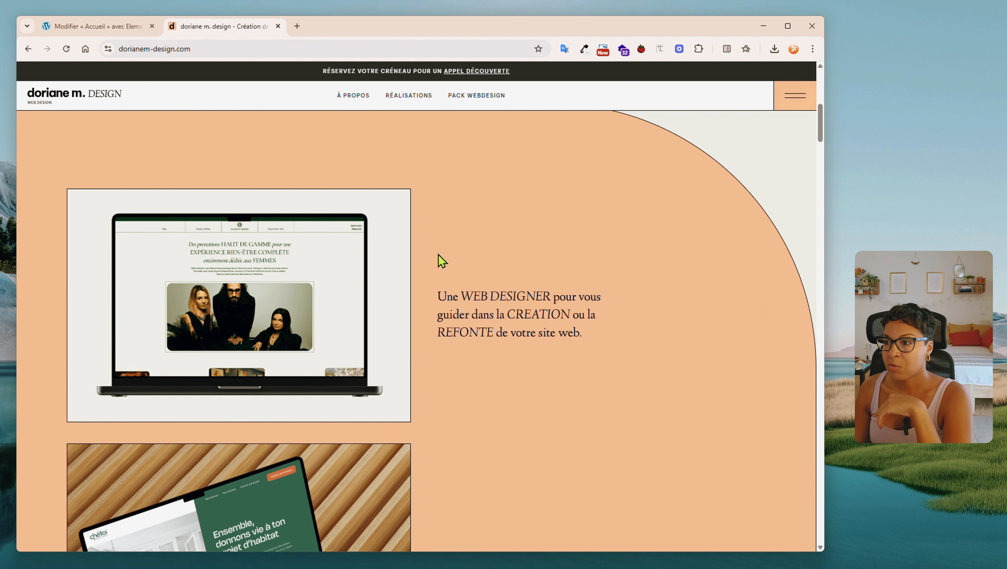
click(125, 31)
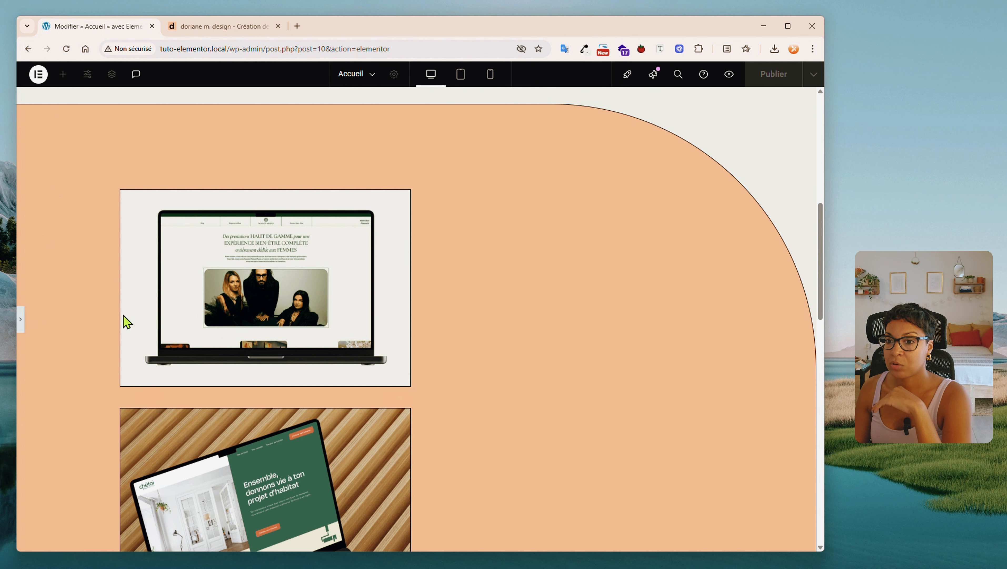
click(21, 326)
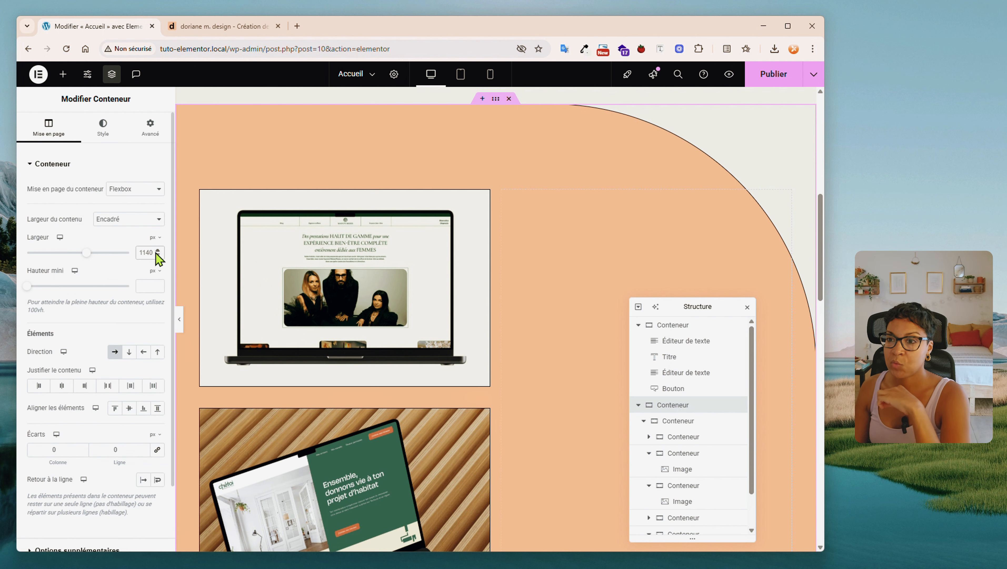
key(BackSpace)
text(3)
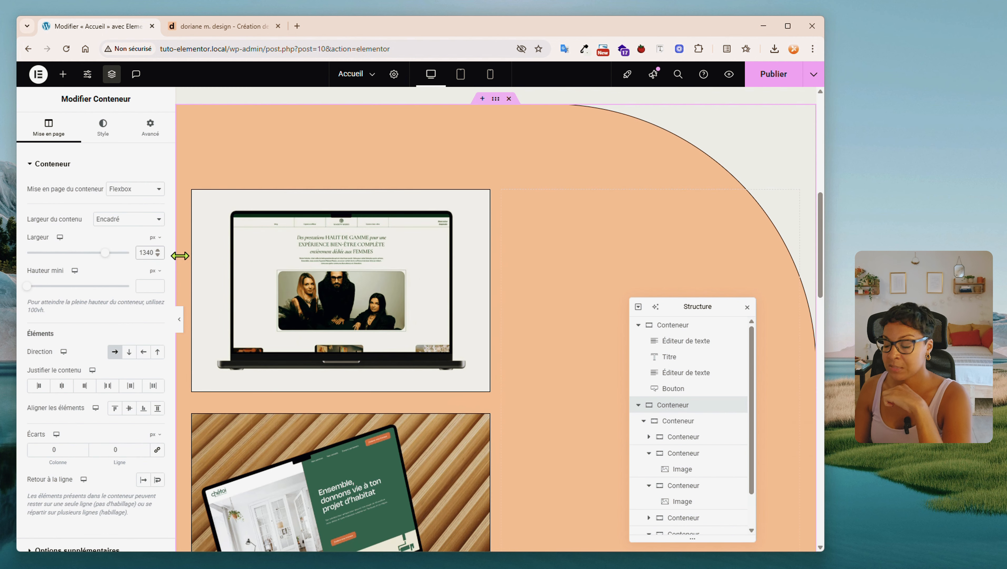
click(181, 326)
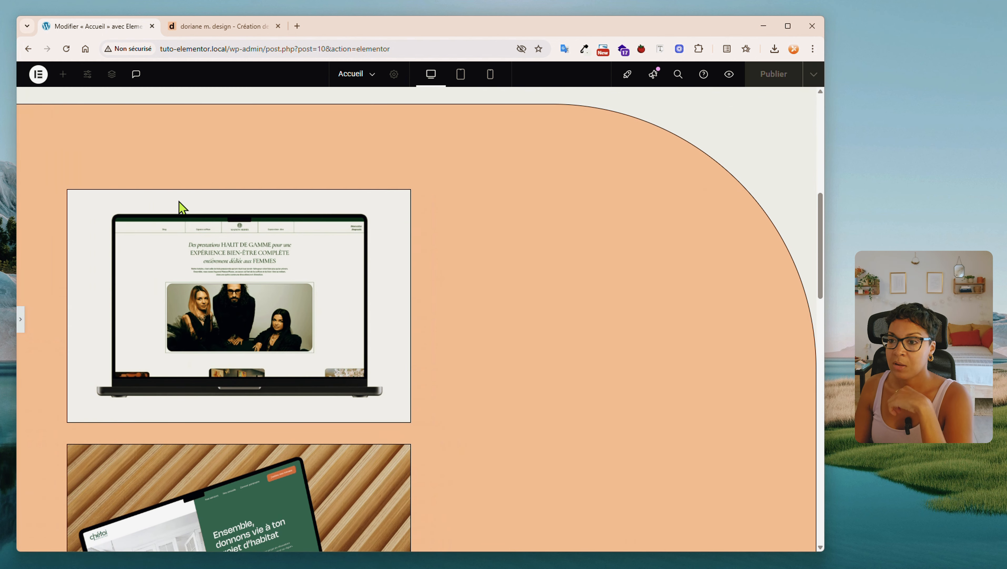
Compare the stacked project images with the reference site's column and publish the page
scroll(456, 321, down, 10)
scroll(450, 318, down, 2)
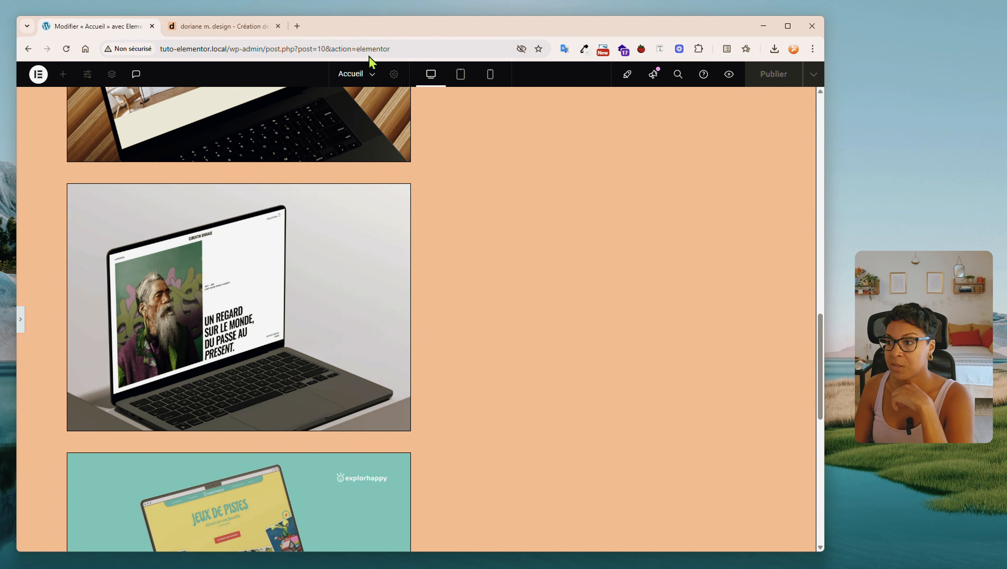
click(233, 27)
scroll(242, 259, down, 5)
scroll(238, 293, down, 2)
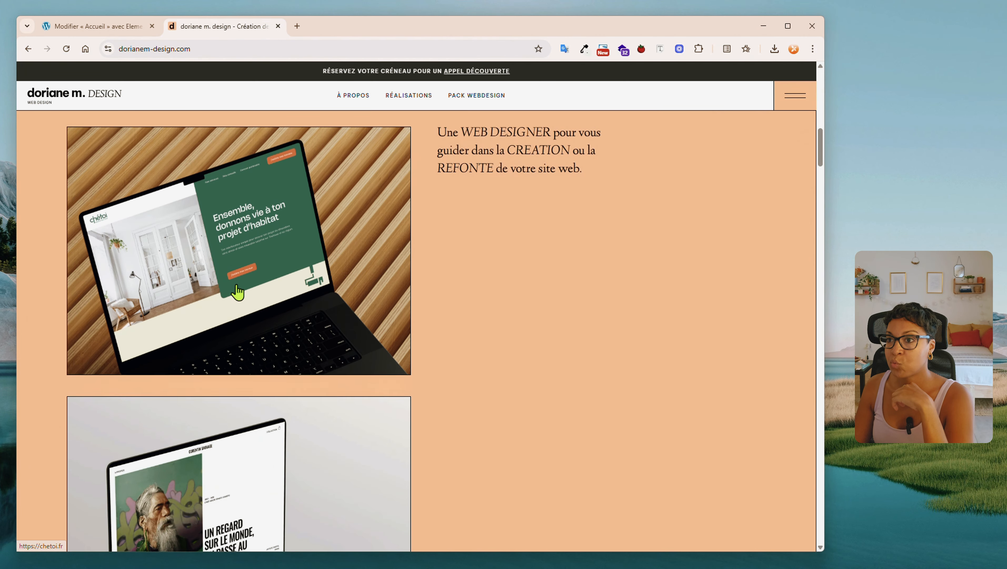
scroll(249, 319, up, 9)
click(143, 29)
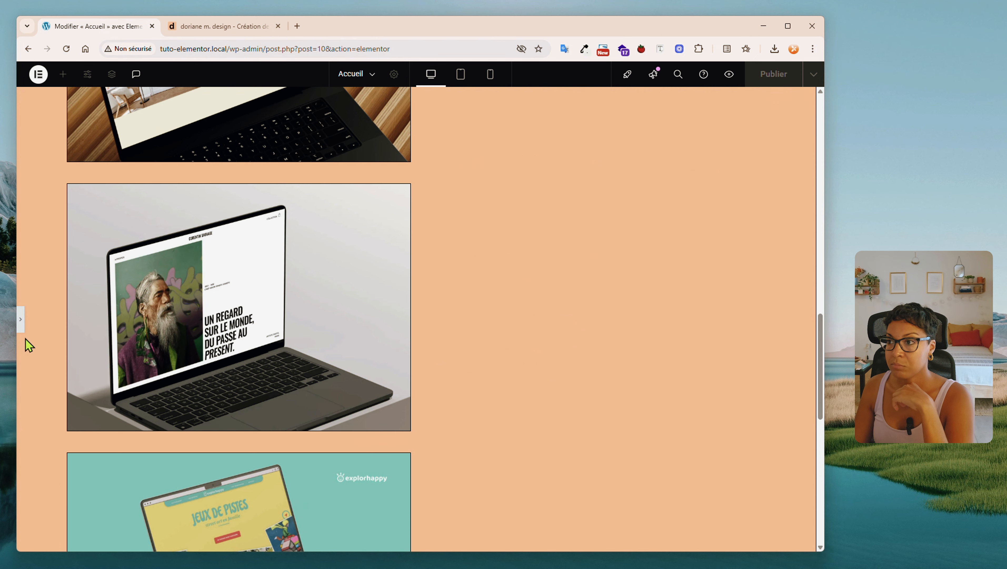
click(22, 325)
click(759, 83)
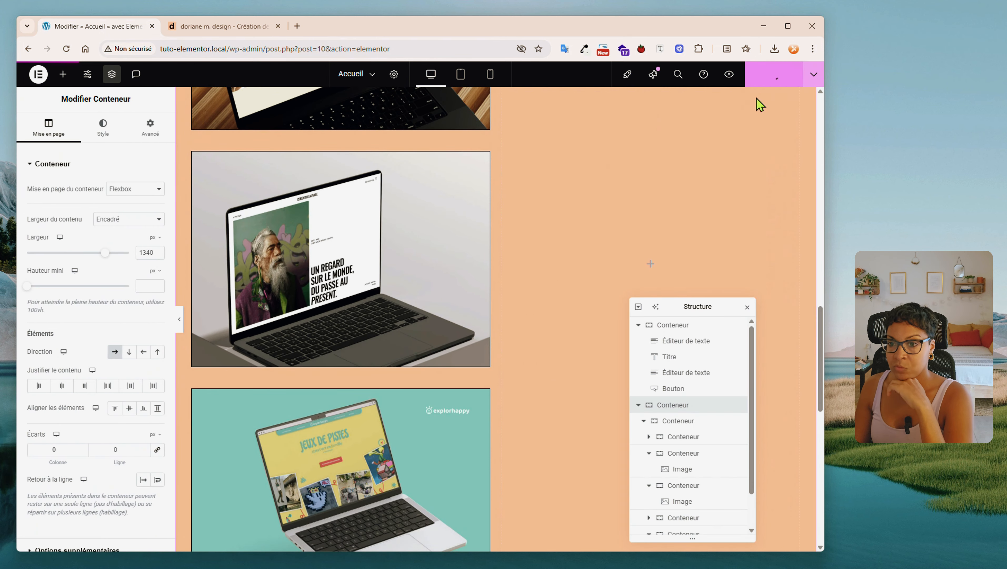
Compare the top of the peach section with the reference site, including the text placed beside the first project image
scroll(517, 333, up, 10)
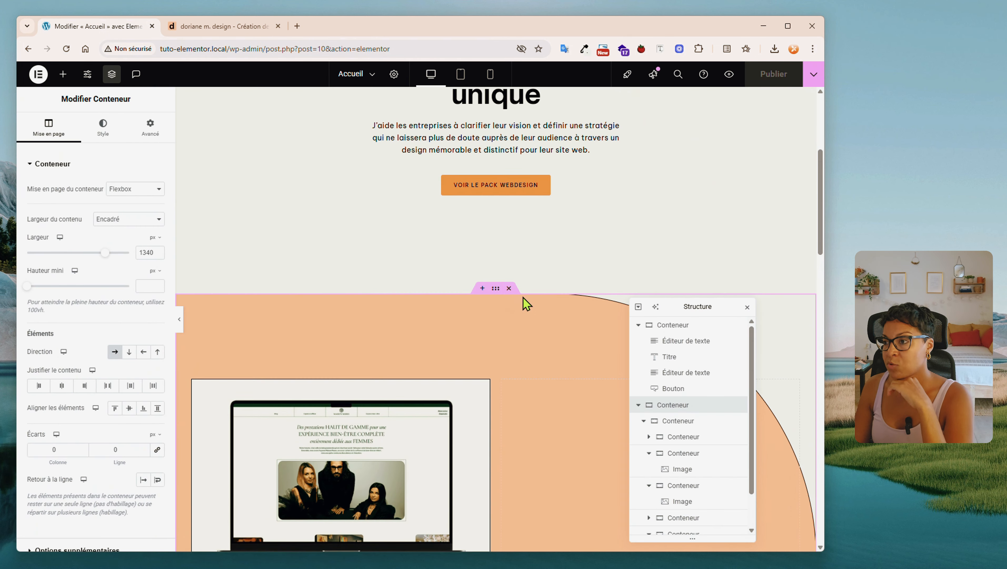
click(232, 32)
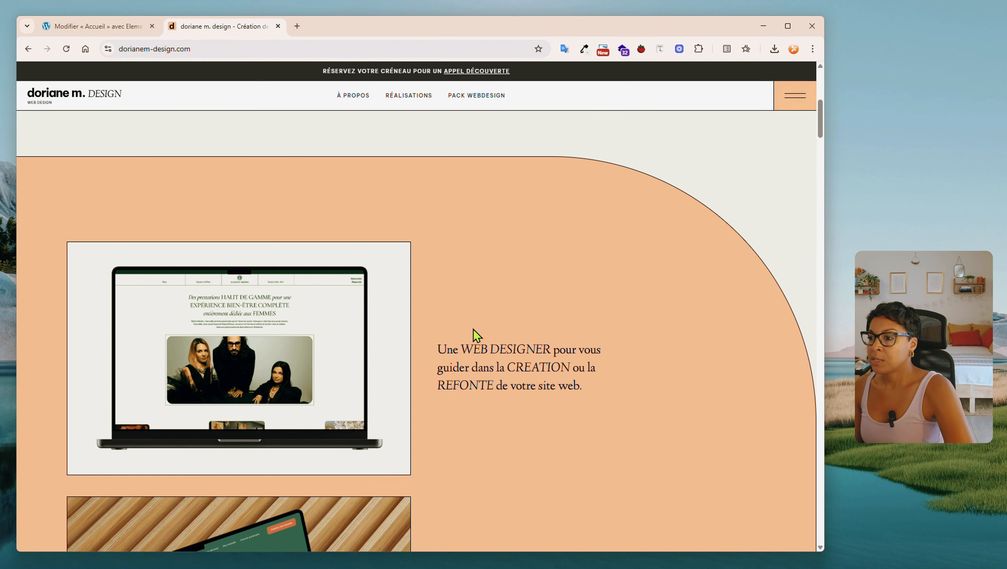
scroll(521, 362, down, 2)
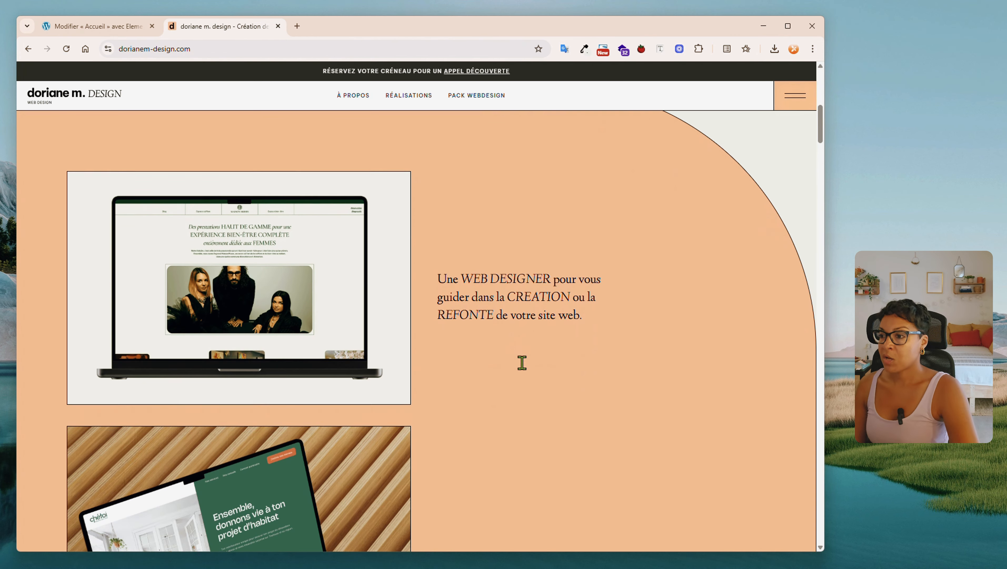
scroll(521, 370, up, 2)
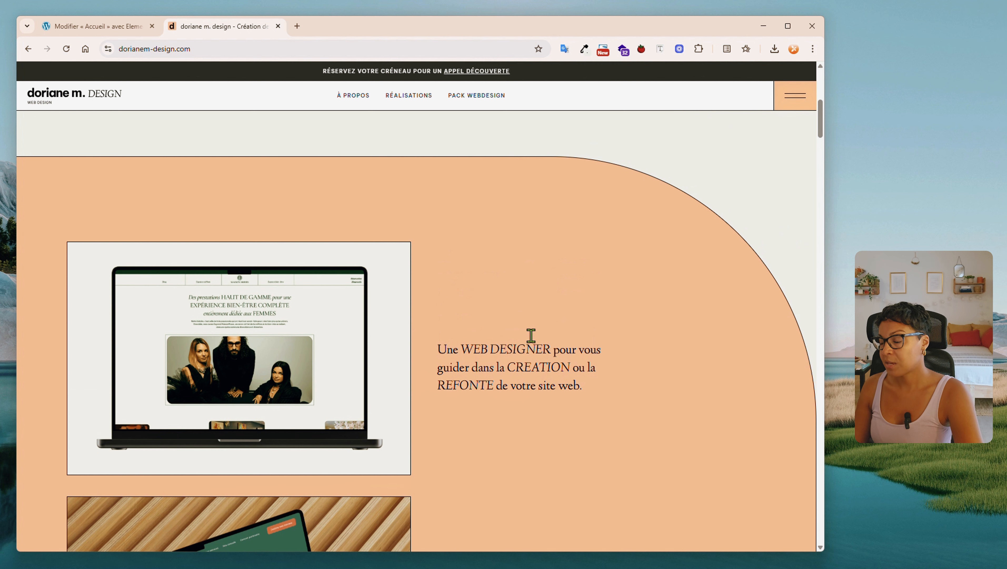
click(90, 26)
scroll(535, 307, down, 5)
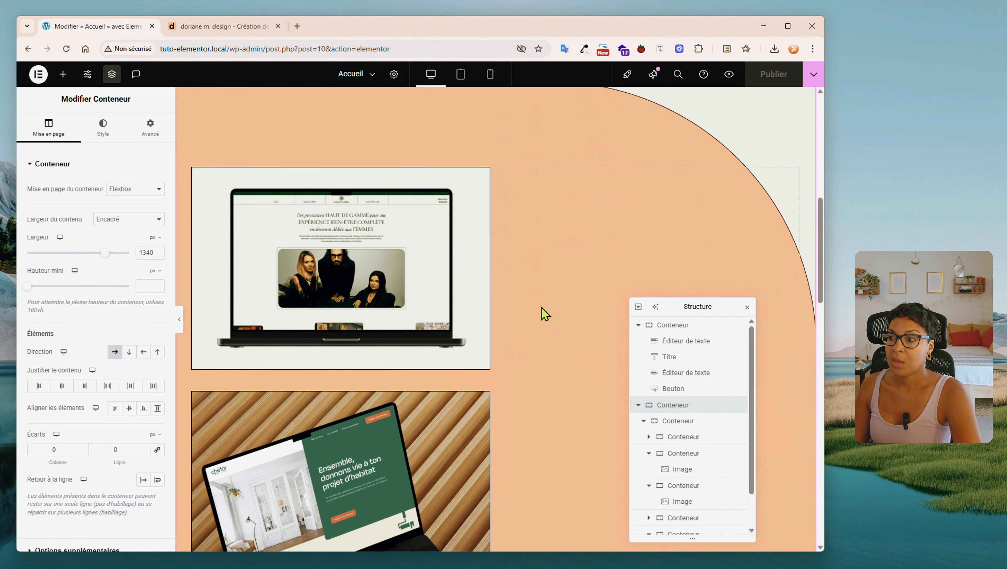
Add a text editor widget to the empty column and replace its placeholder with the reference site's "Une WEB DESIGNER pour vous guider…" sentence
click(63, 74)
drag(59, 344, 647, 344)
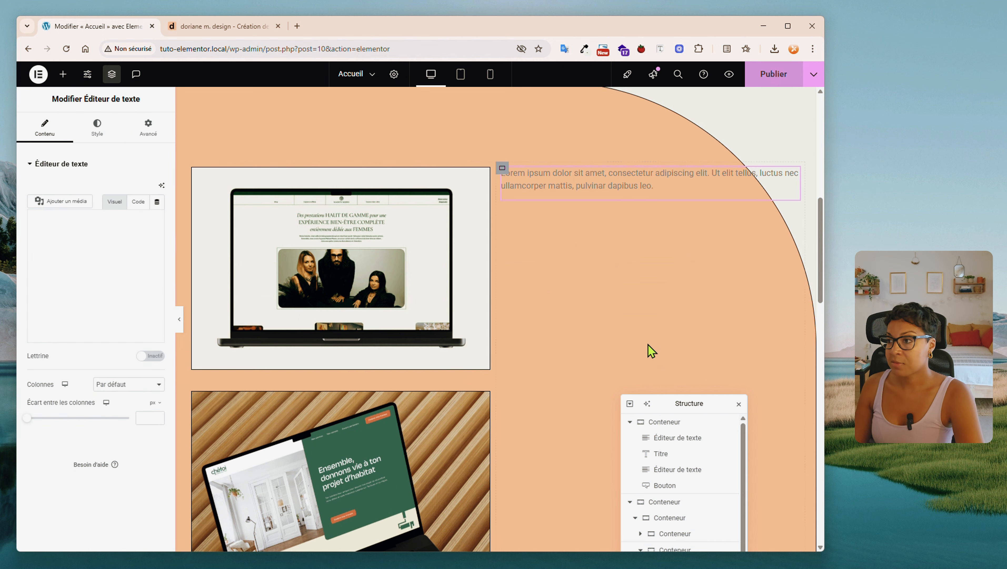
click(223, 26)
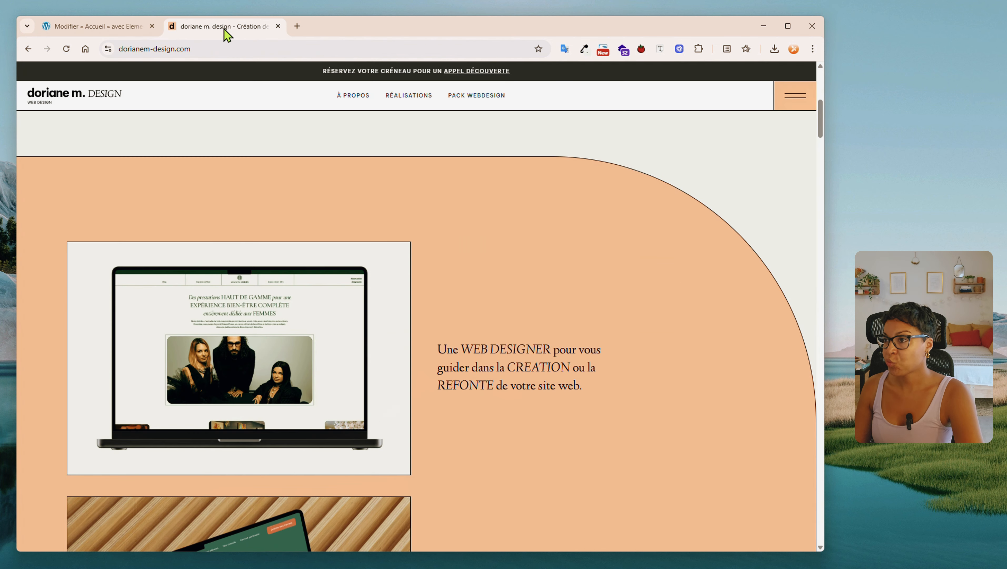
drag(610, 398, 441, 328)
key(ctrl+c)
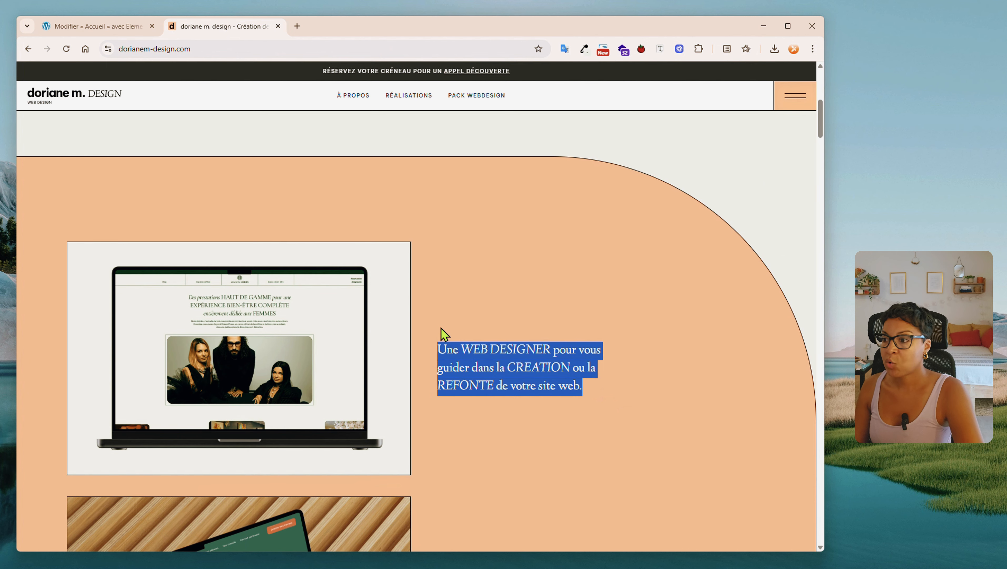
click(99, 30)
drag(146, 294, 23, 257)
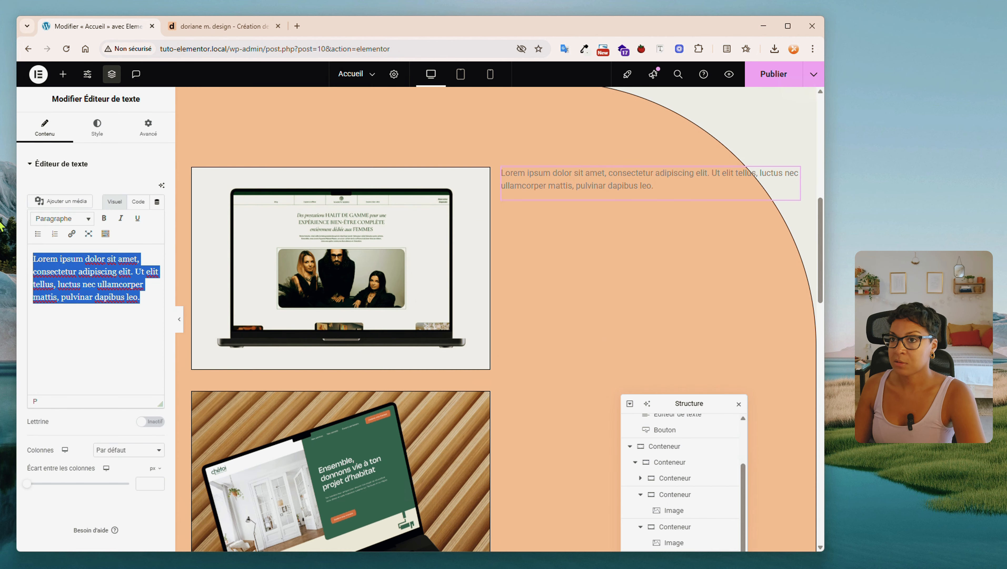
key(ctrl+v)
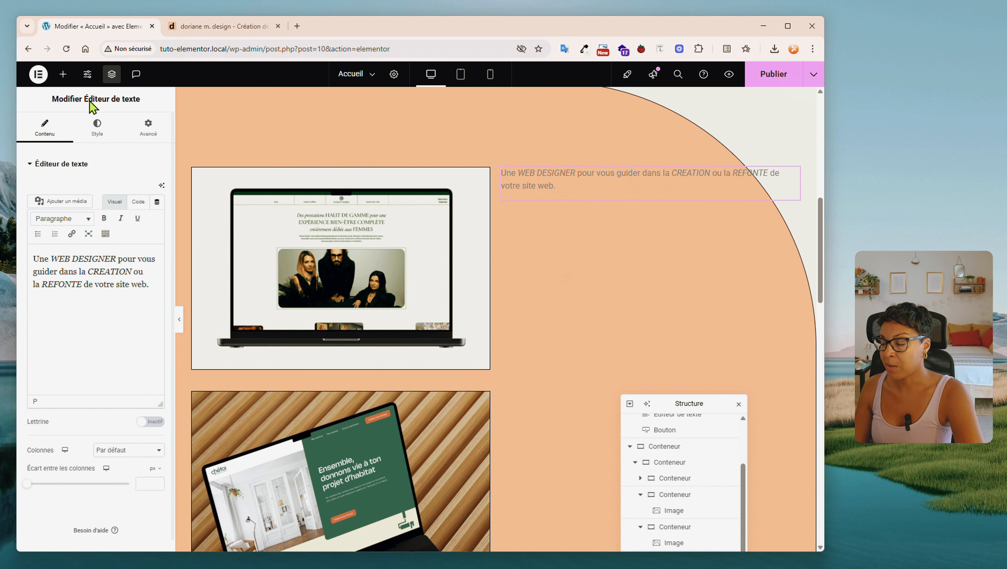
Set the new text widget's text colour to black
click(97, 128)
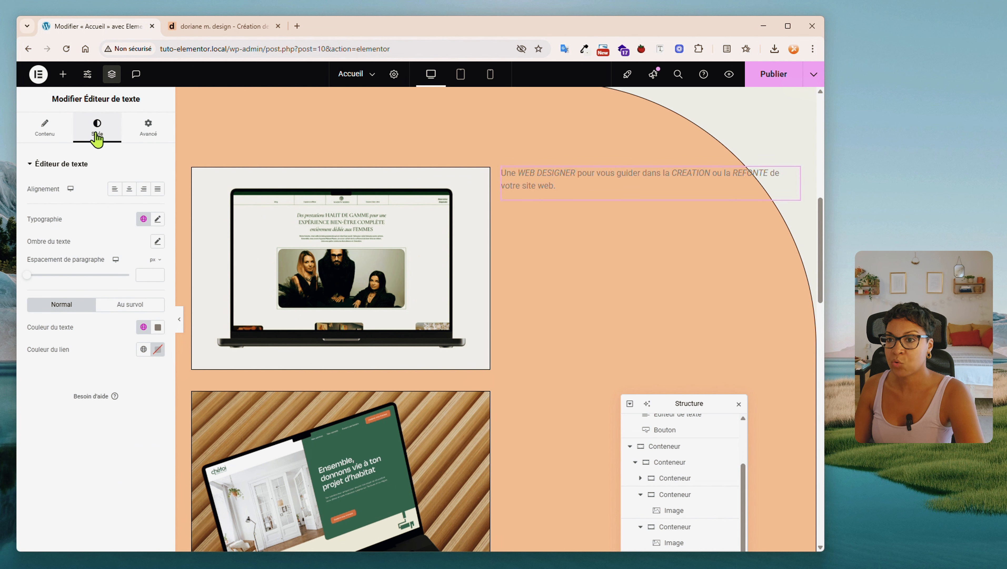
click(157, 327)
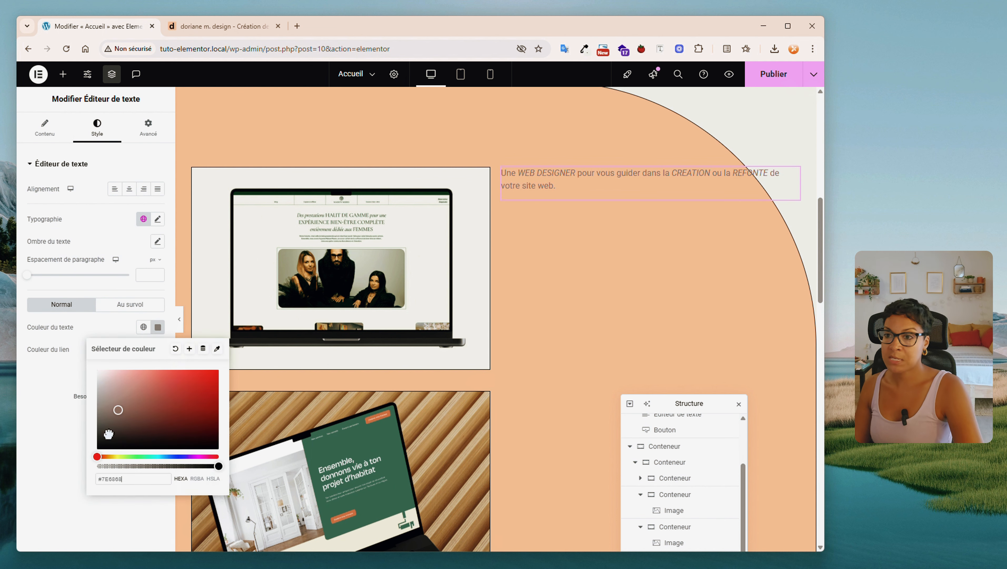
drag(115, 404, 64, 454)
click(77, 446)
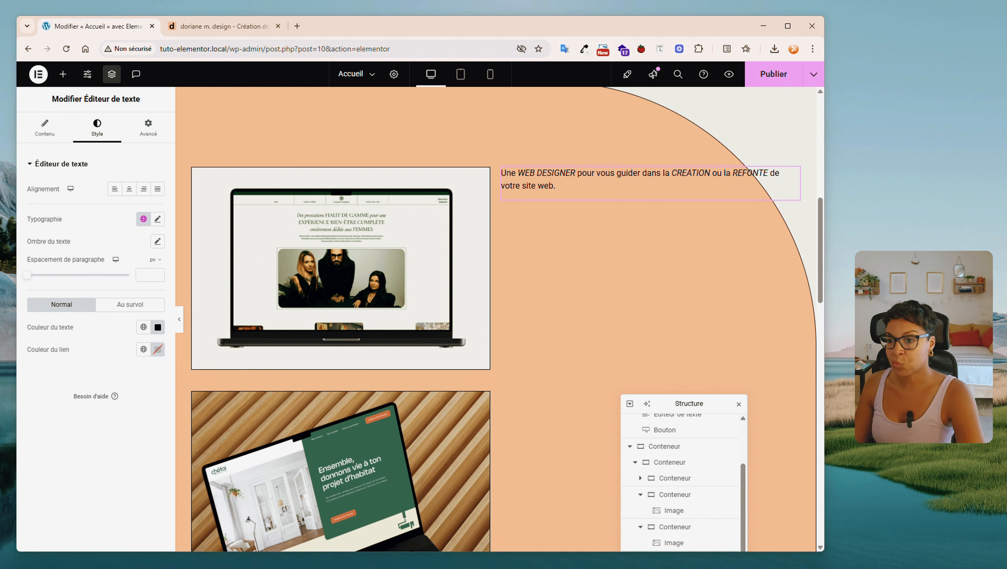
Set the text widget's typography to the Linden Hill font at a size of 25 px
click(158, 218)
click(129, 269)
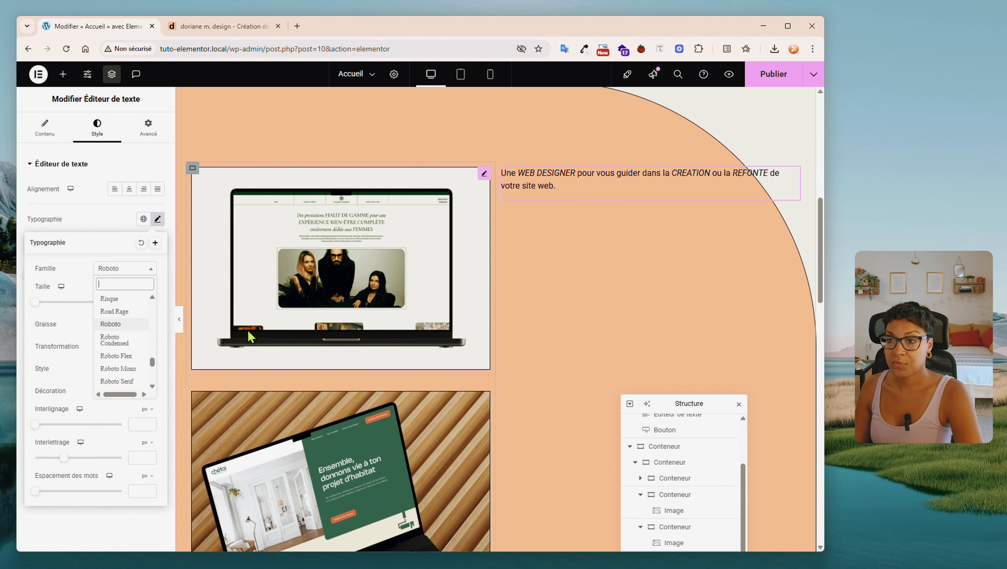
text(linde)
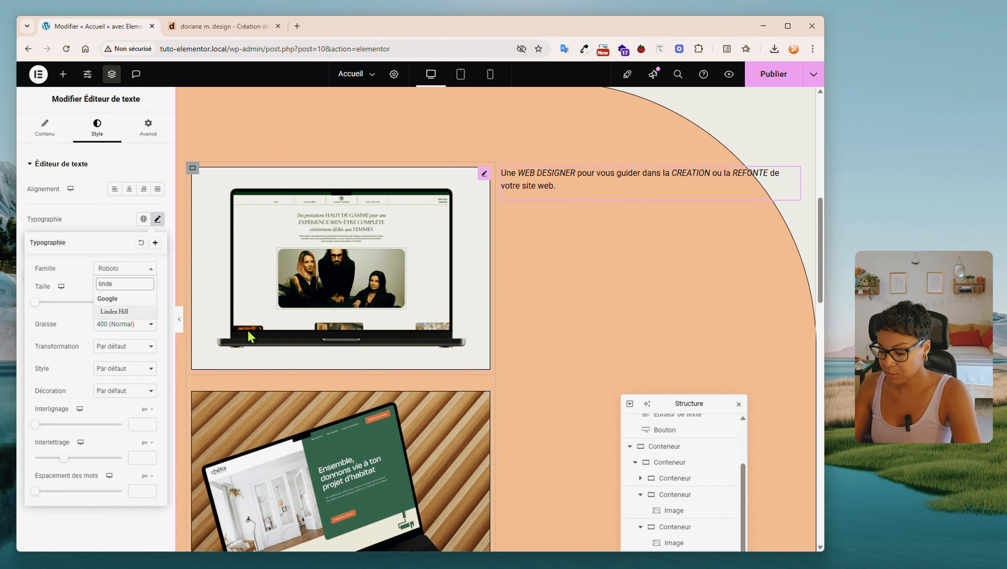
click(137, 311)
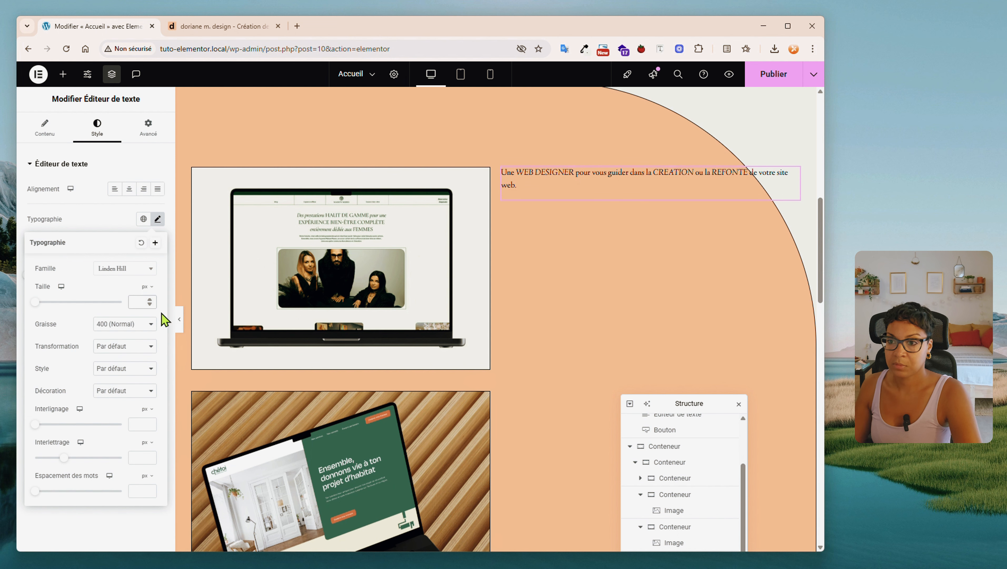
text(25)
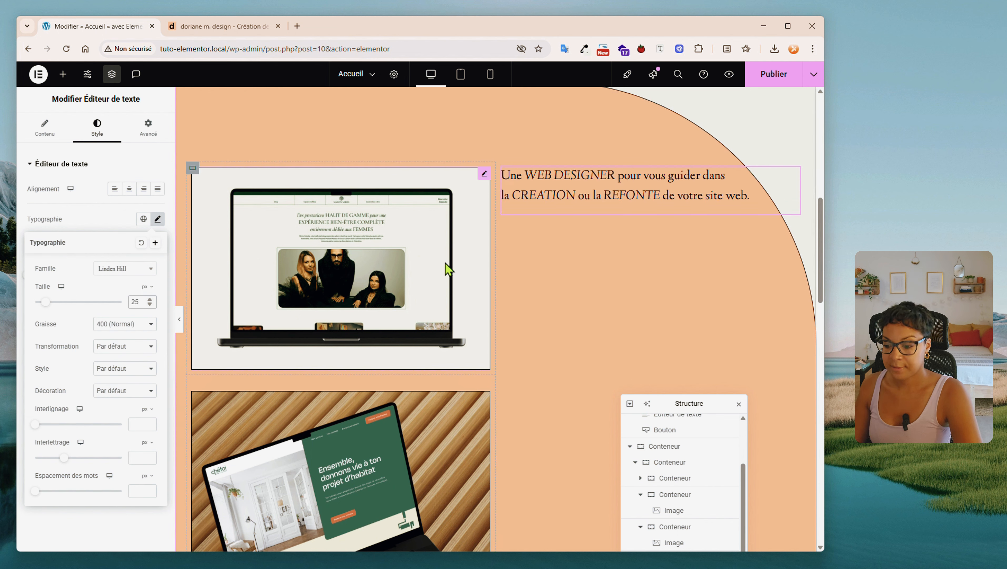
Set the text widget's letter spacing to -0.1 px and close the typography settings
click(139, 423)
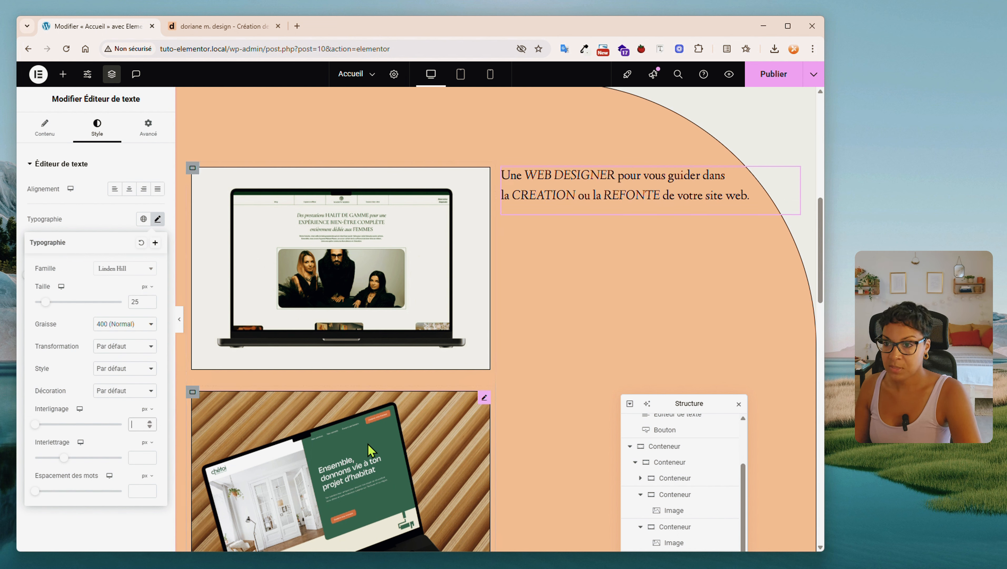
text(0)
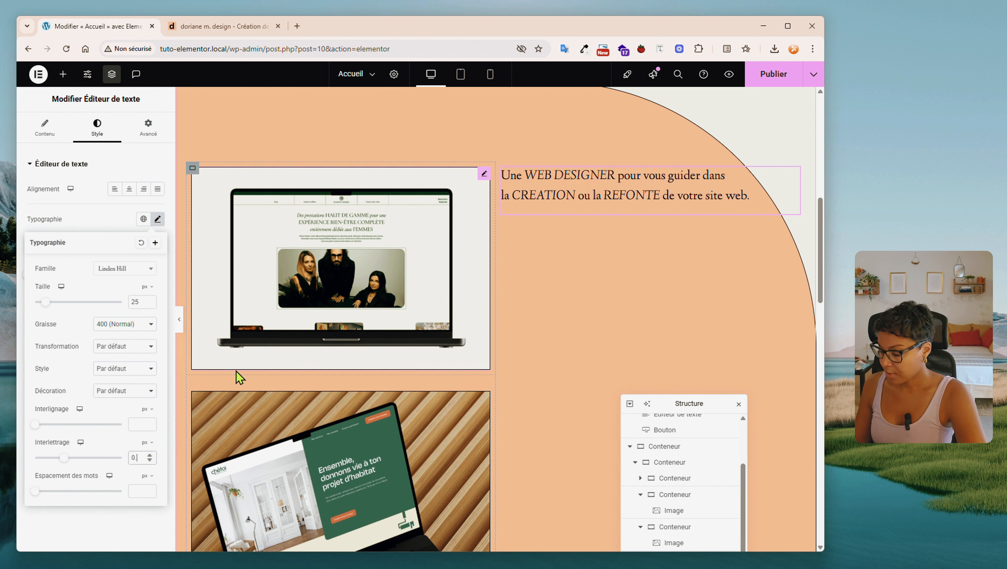
text(.1)
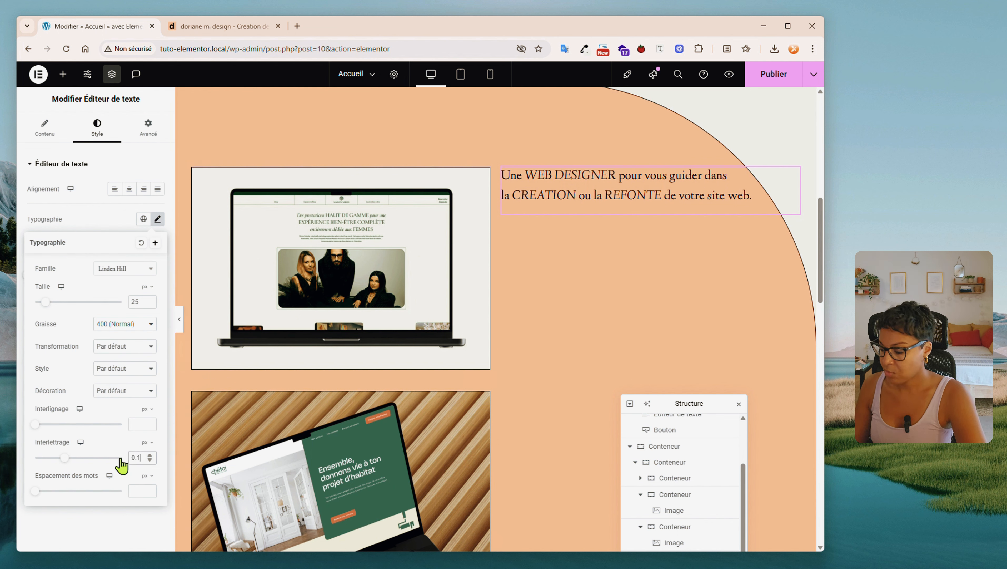
text(-)
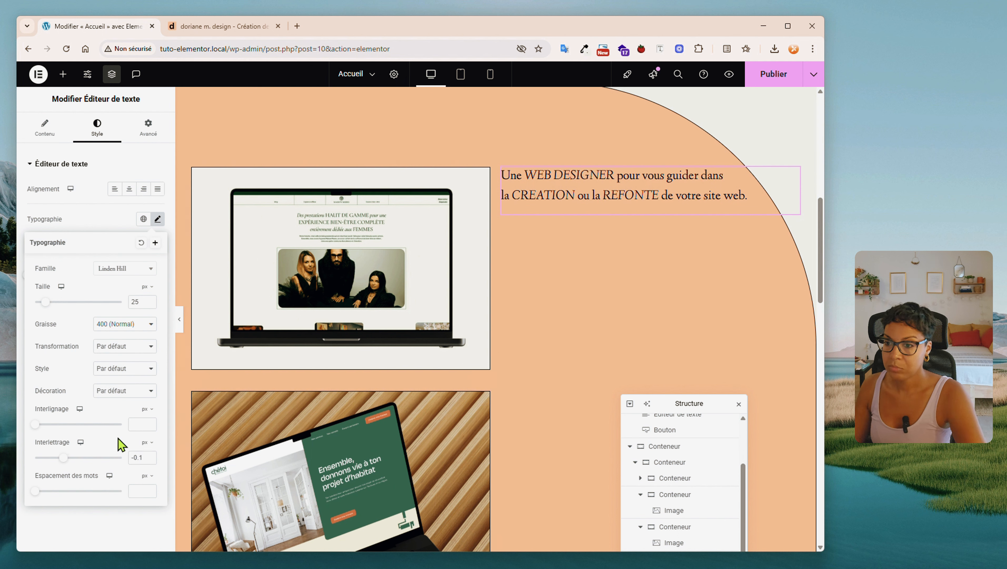
click(114, 221)
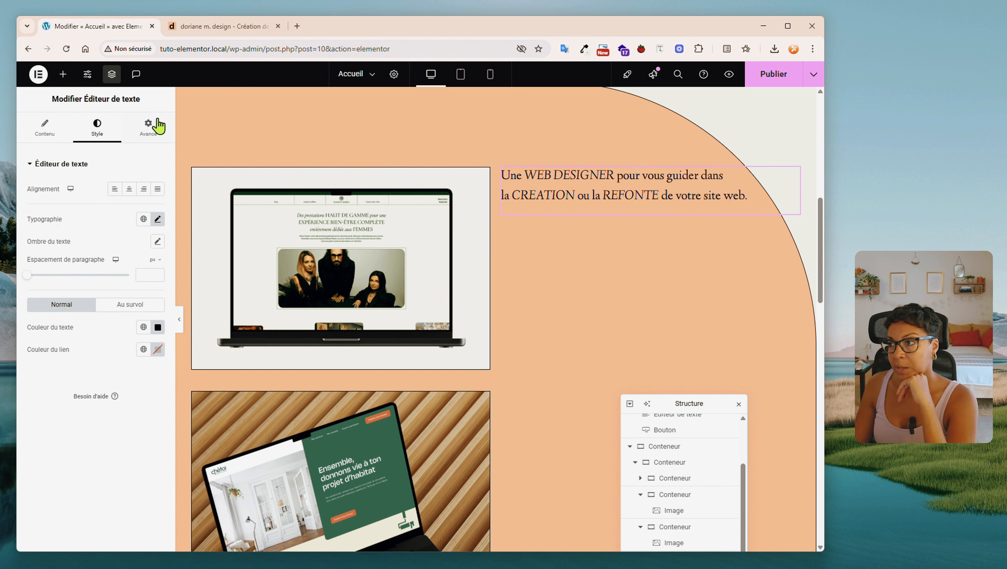
Give the text widget a custom width of 360 px
click(148, 130)
click(119, 272)
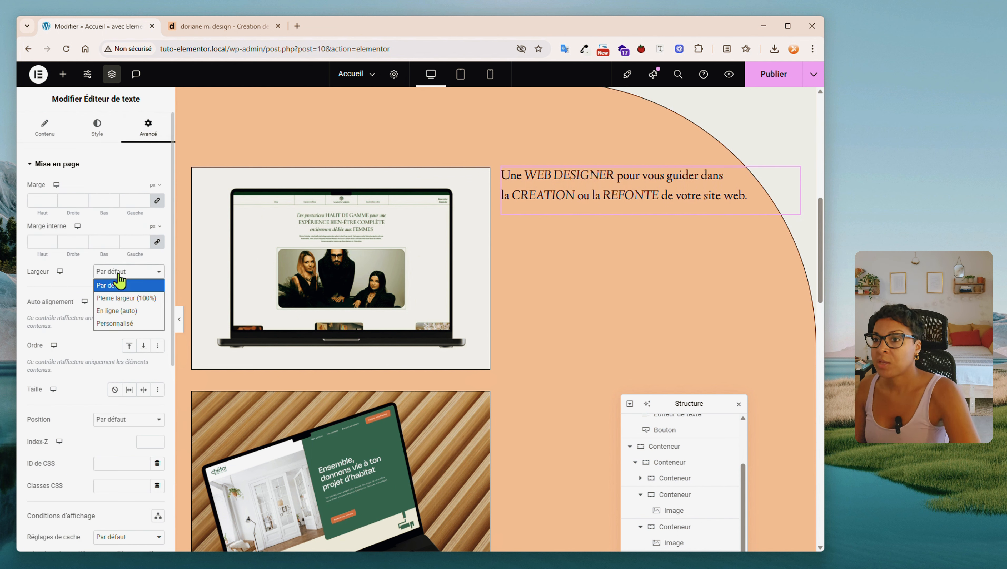
click(117, 324)
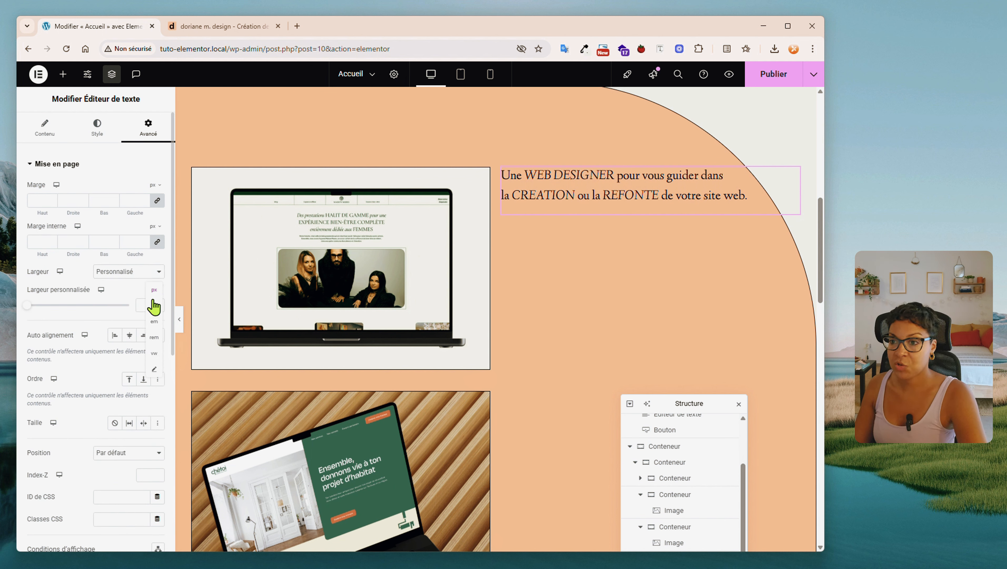
click(155, 292)
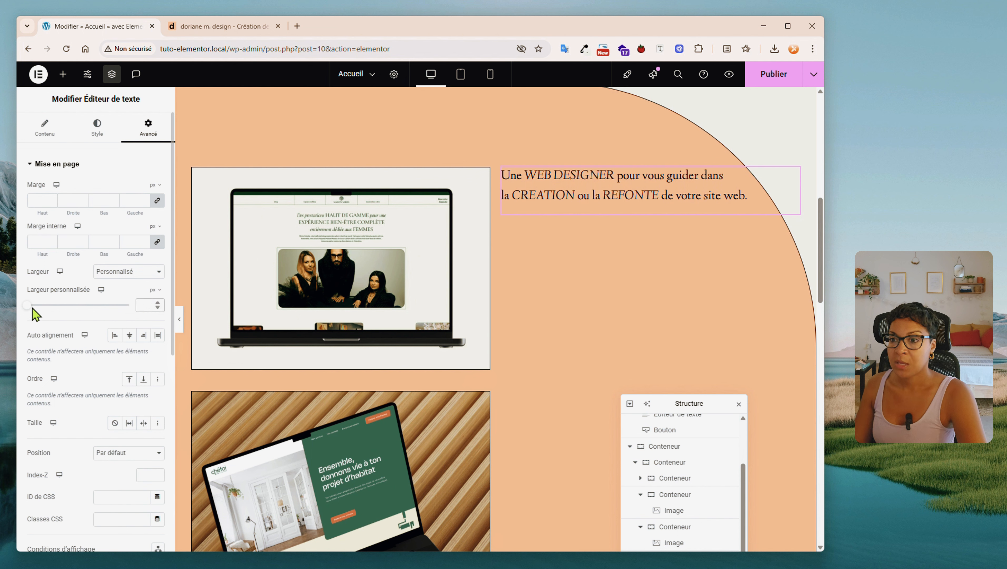
drag(28, 306, 64, 314)
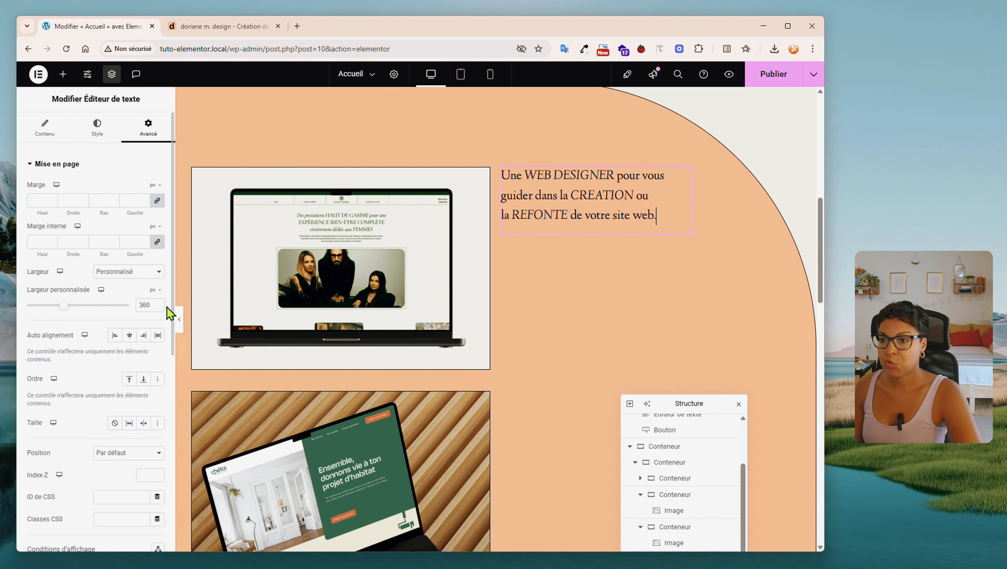
Compare the italic words and line breaks in the text widget's content with the same sentence on the reference site
click(27, 133)
click(59, 260)
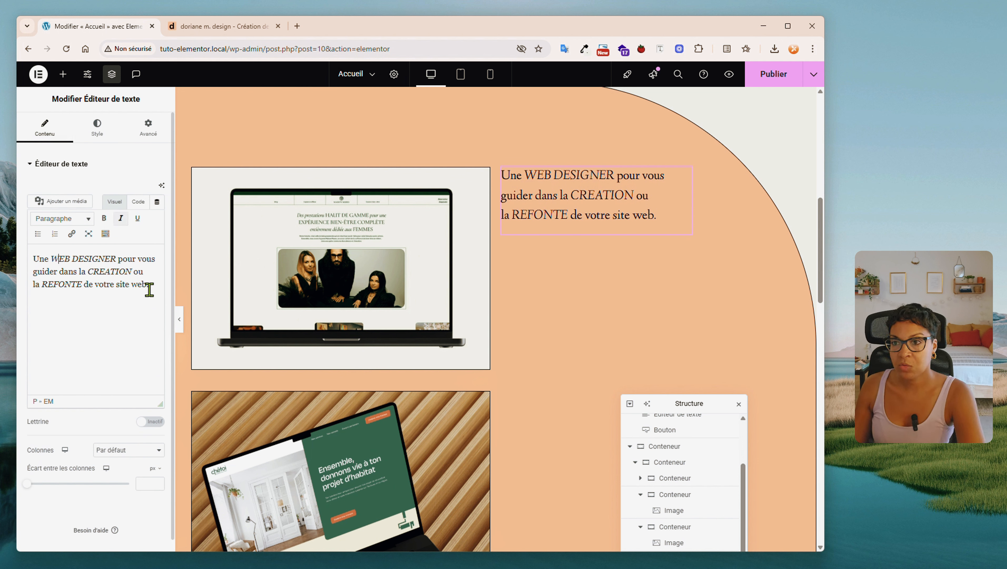
drag(158, 284, 32, 259)
click(83, 281)
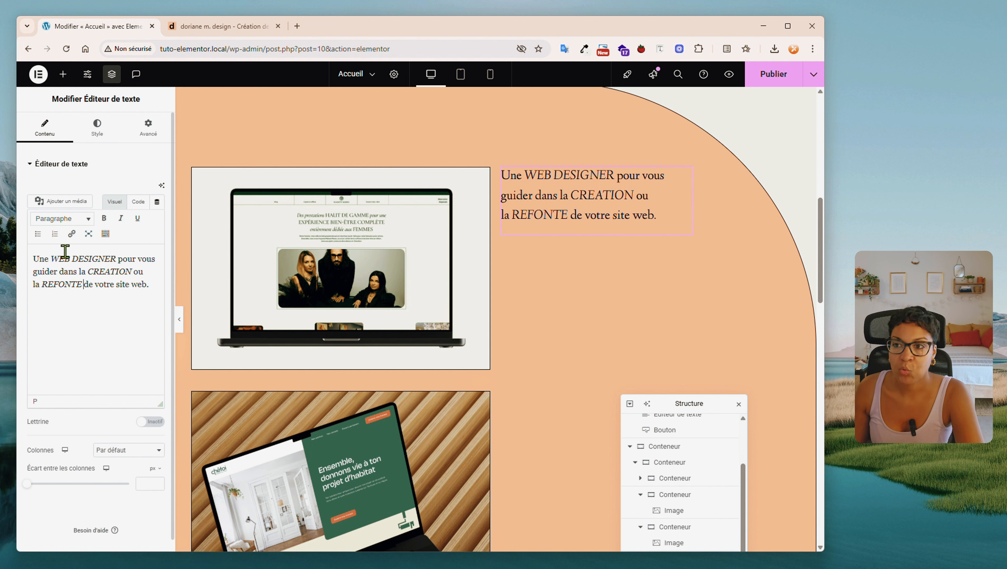
click(223, 26)
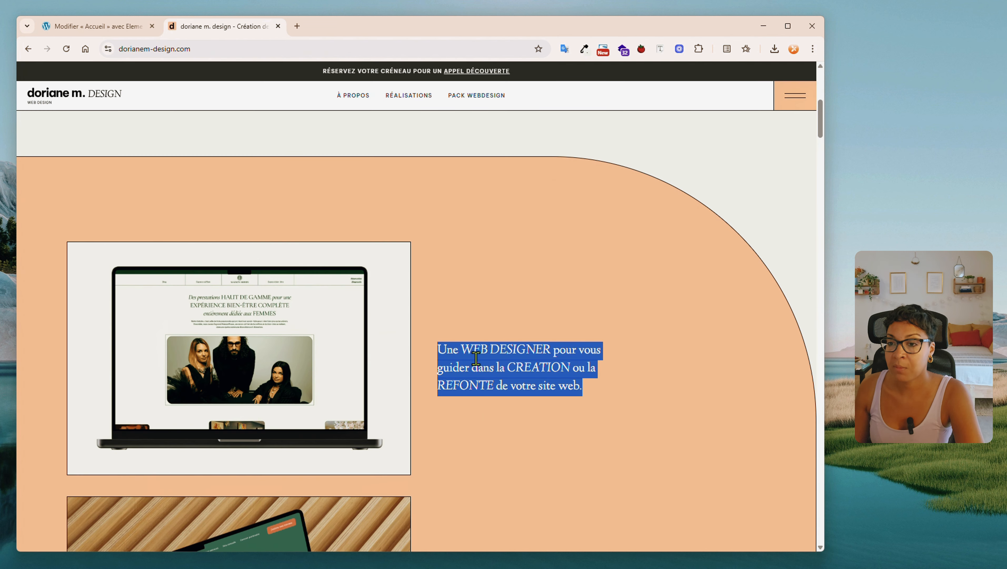
click(501, 354)
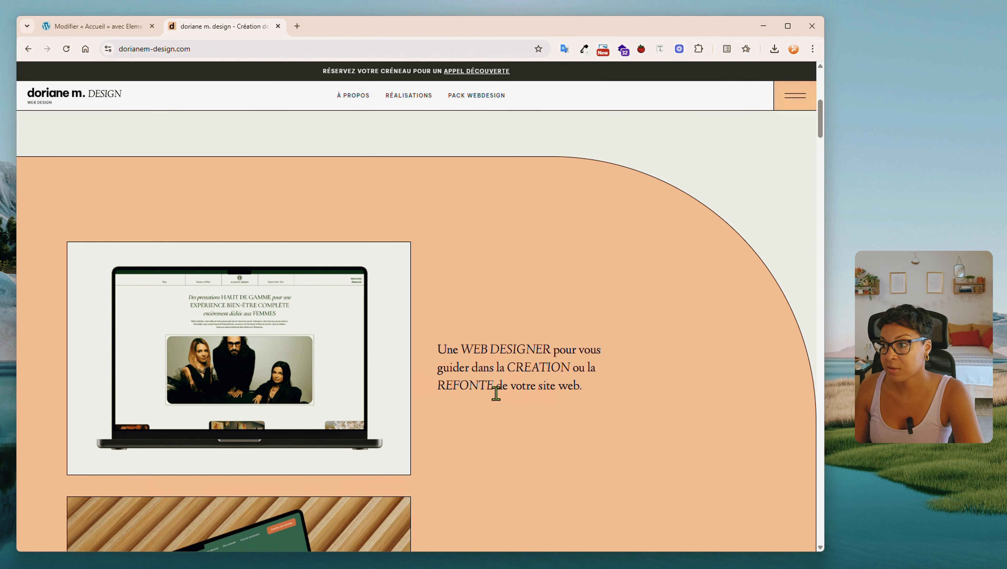
click(96, 28)
click(84, 283)
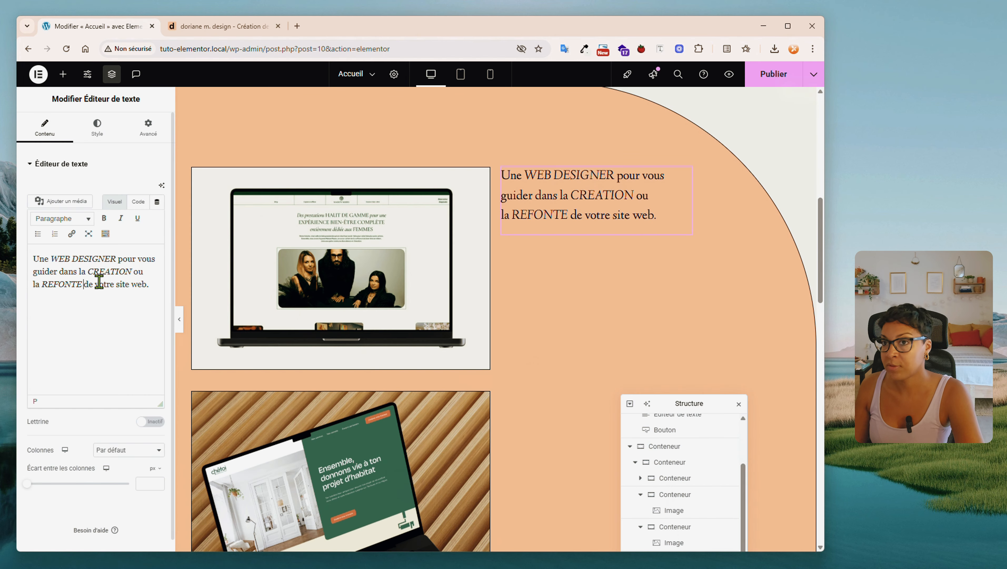
Show the text widget's HTML code and remove the opening and closing em tags around "WEB DESIGNER"
click(137, 203)
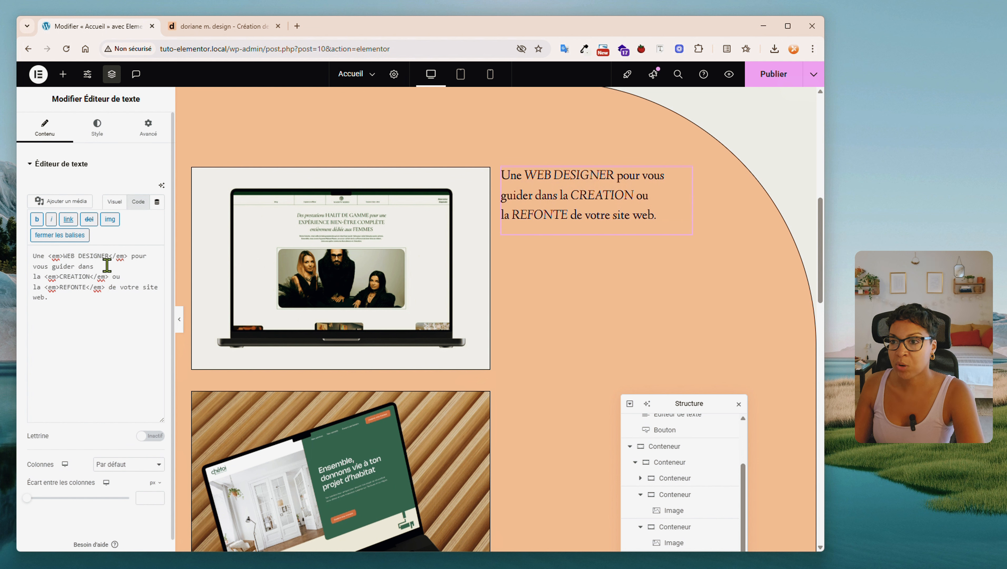
click(127, 257)
drag(130, 257, 48, 257)
click(115, 276)
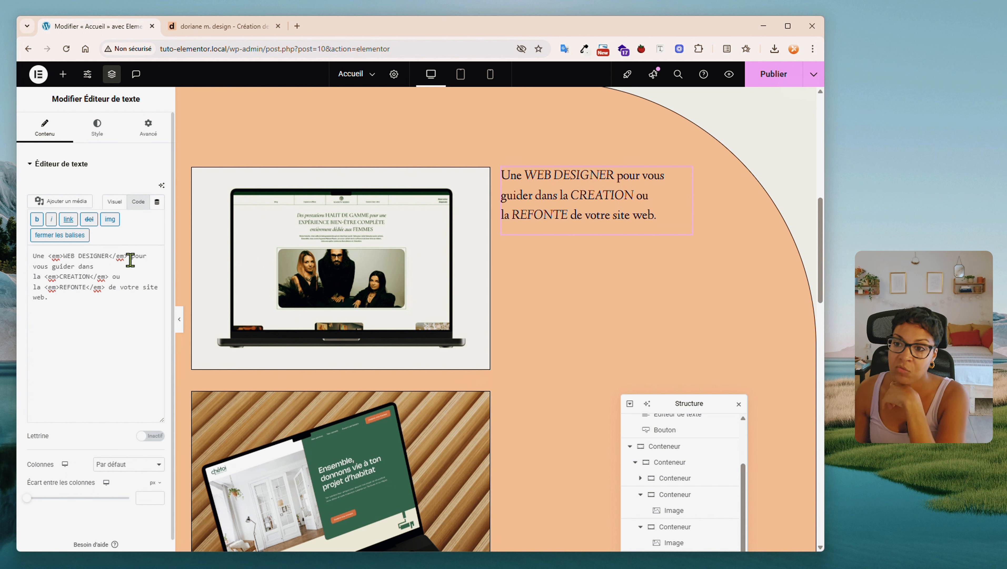
drag(127, 258, 109, 257)
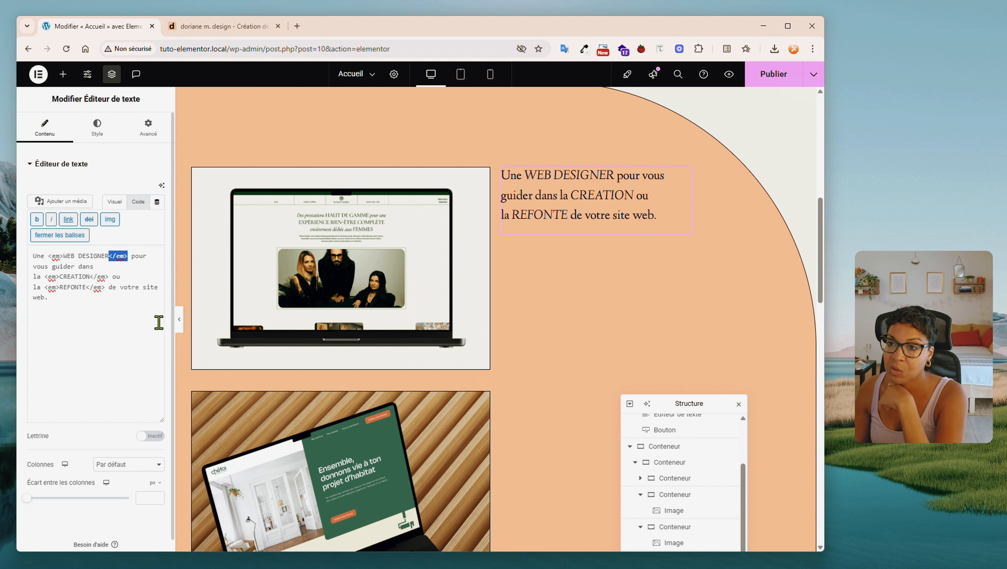
key(BackSpace)
drag(64, 257, 51, 257)
key(BackSpace)
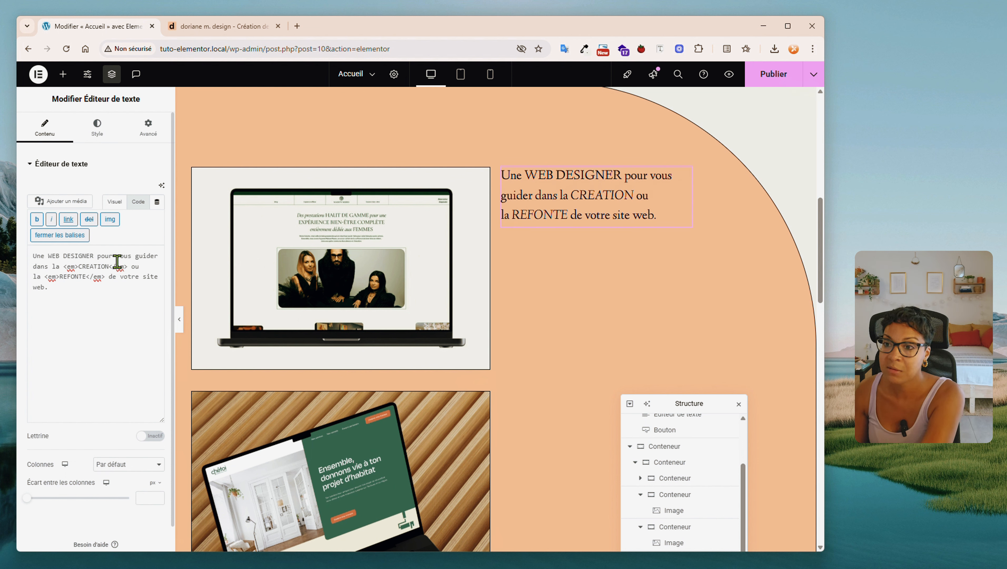
Undo the removal of the em tags around "WEB DESIGNER" and return the text widget's content to visual editing
key(ctrl+z)
key(ctrl+z)
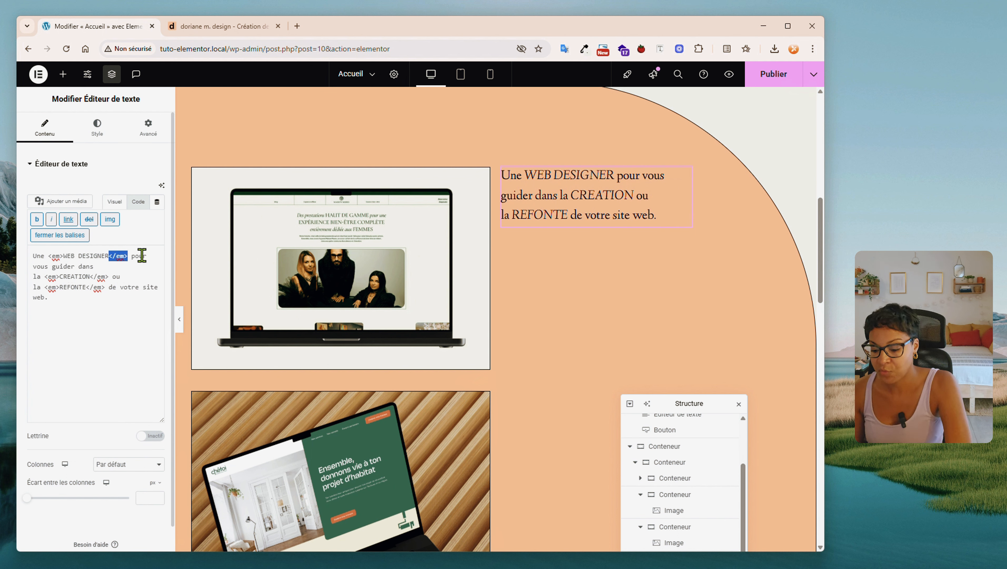
click(143, 256)
click(114, 201)
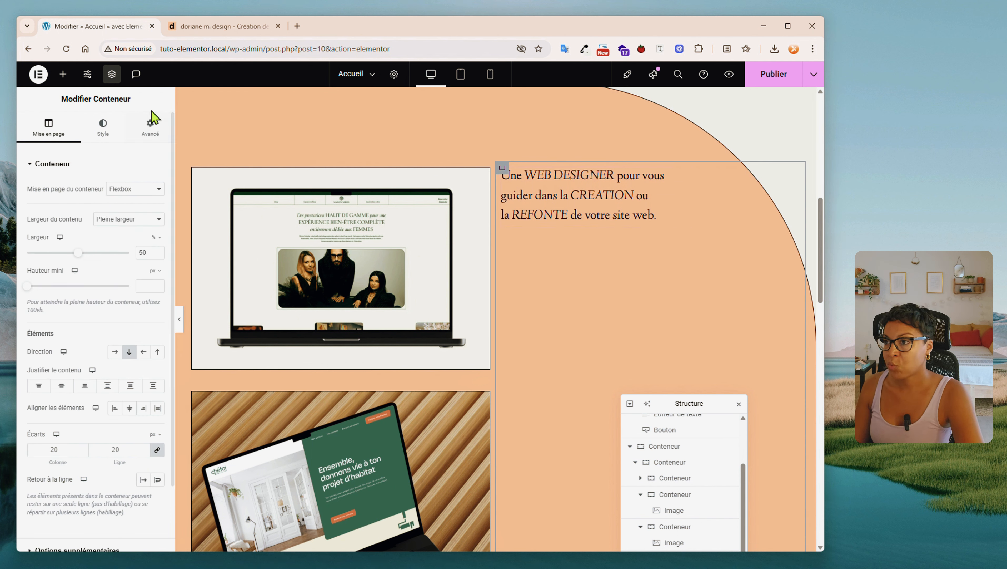
Unlink the text column container's padding and set it to 200 px top, 20 px right, 0 bottom and 40 px left
click(154, 128)
click(158, 243)
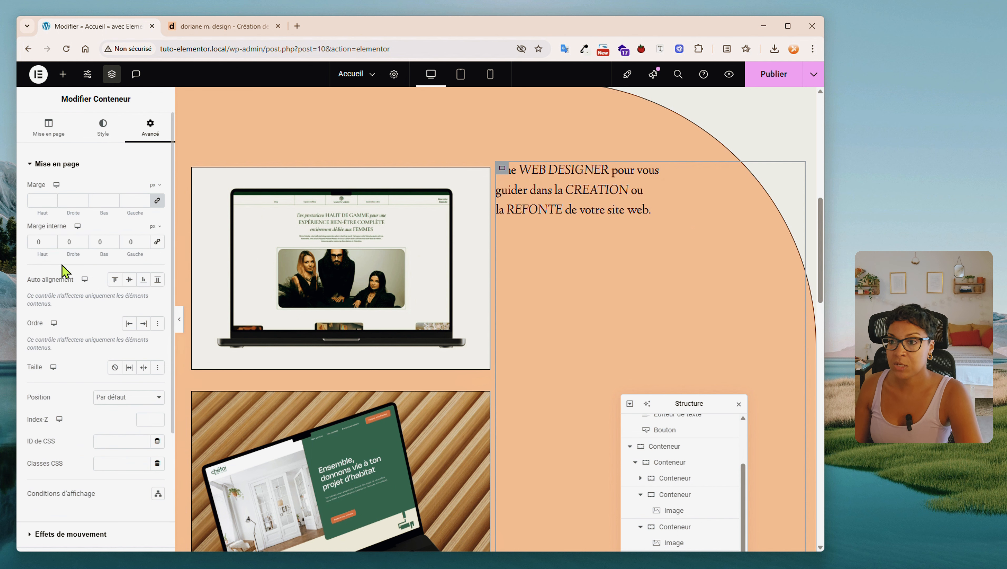
drag(34, 243, 58, 249)
text(2)
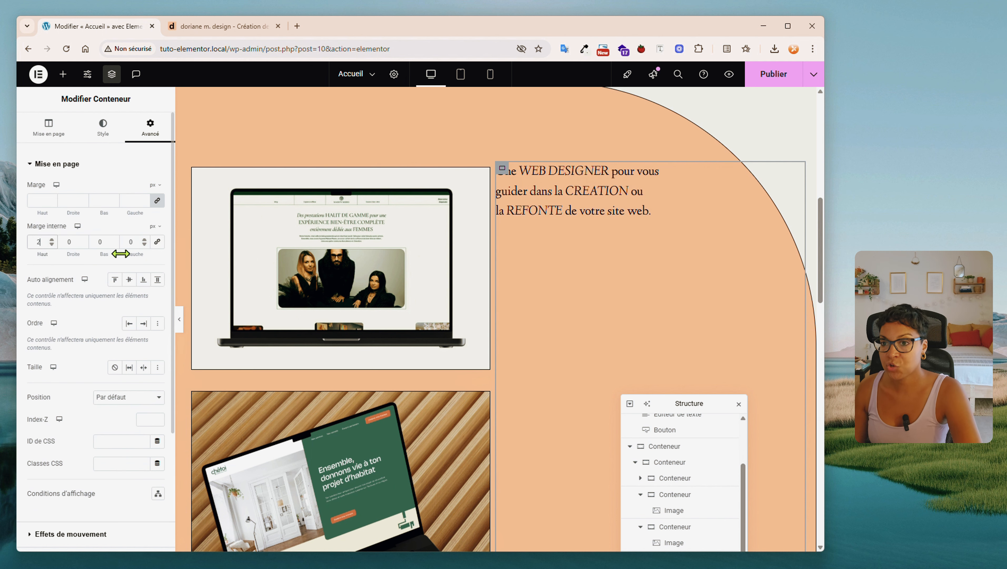
text(00)
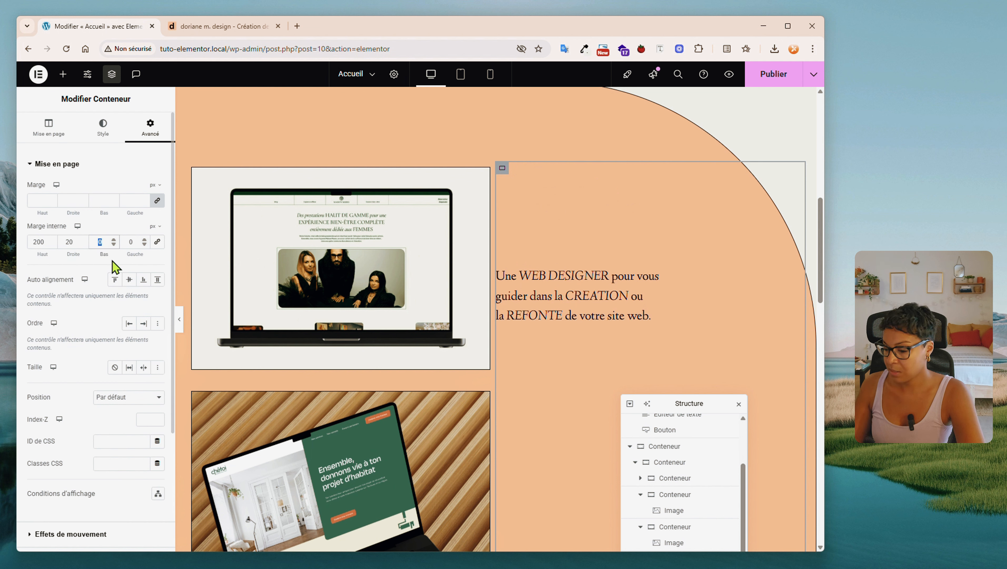
click(134, 241)
text(40)
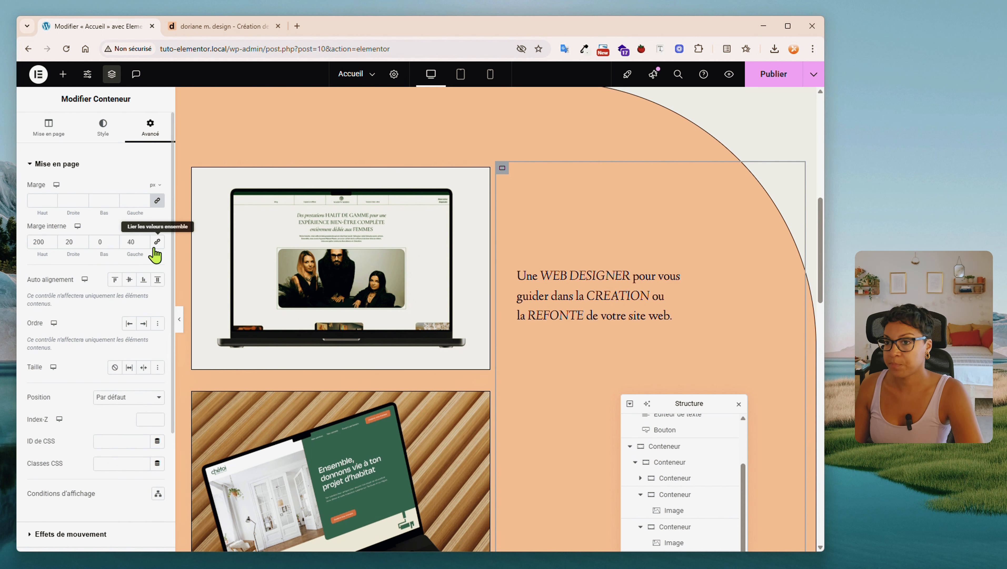
Compare the full-width peach section with the reference site, checking the text's placement and how it behaves while scrolling past the images
click(179, 319)
scroll(165, 364, down, 10)
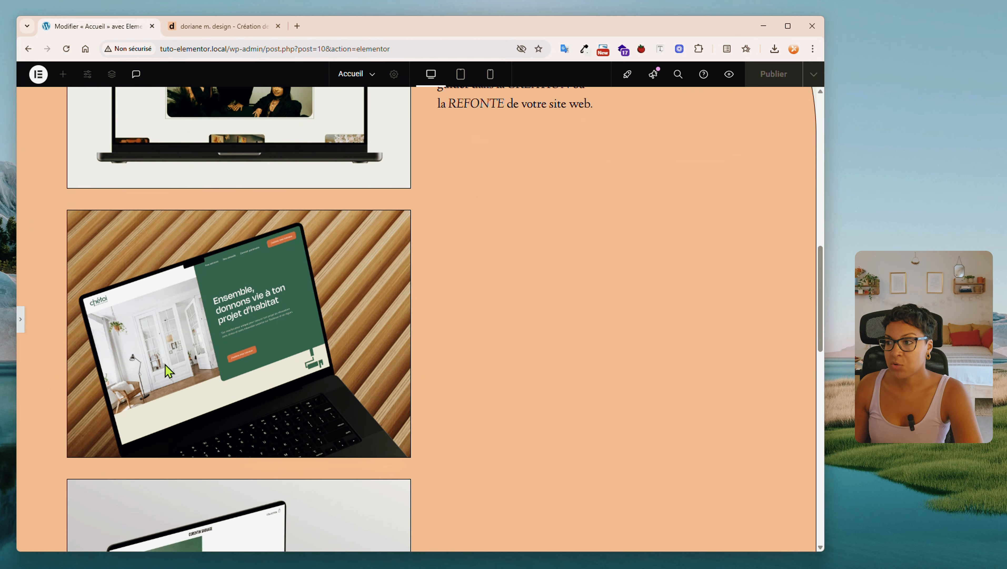
scroll(166, 365, down, 5)
scroll(168, 370, up, 20)
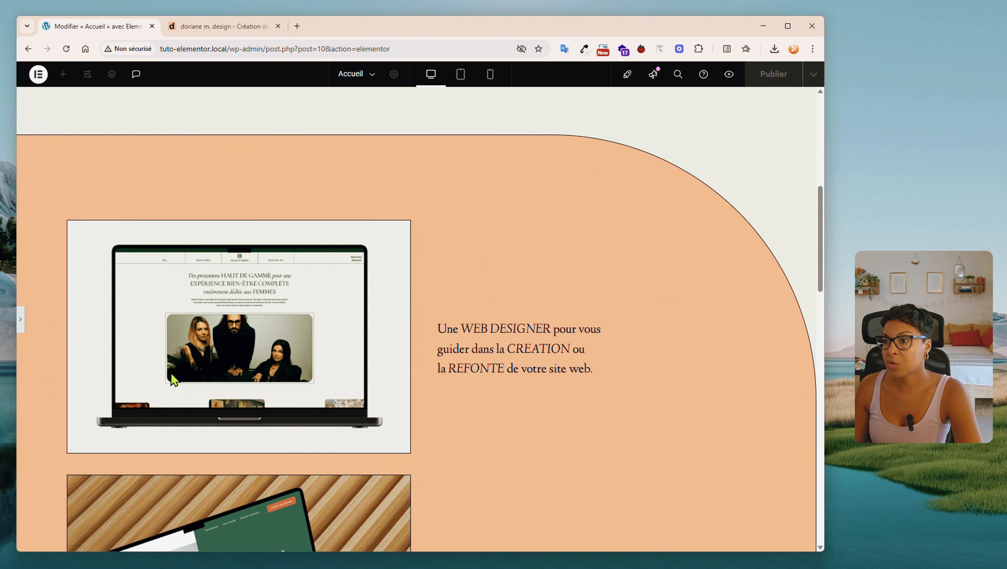
click(193, 31)
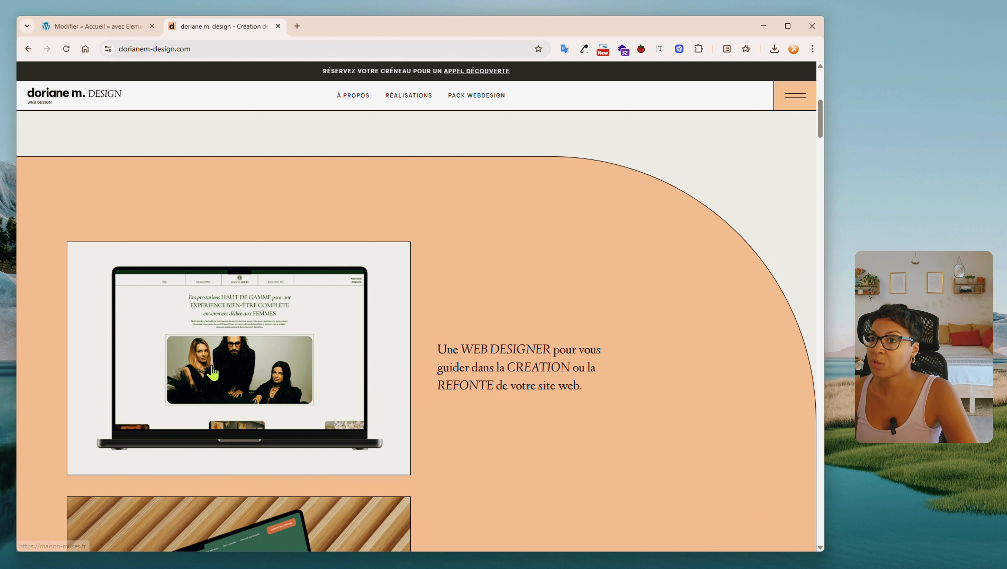
scroll(436, 191, down, 4)
scroll(438, 239, down, 3)
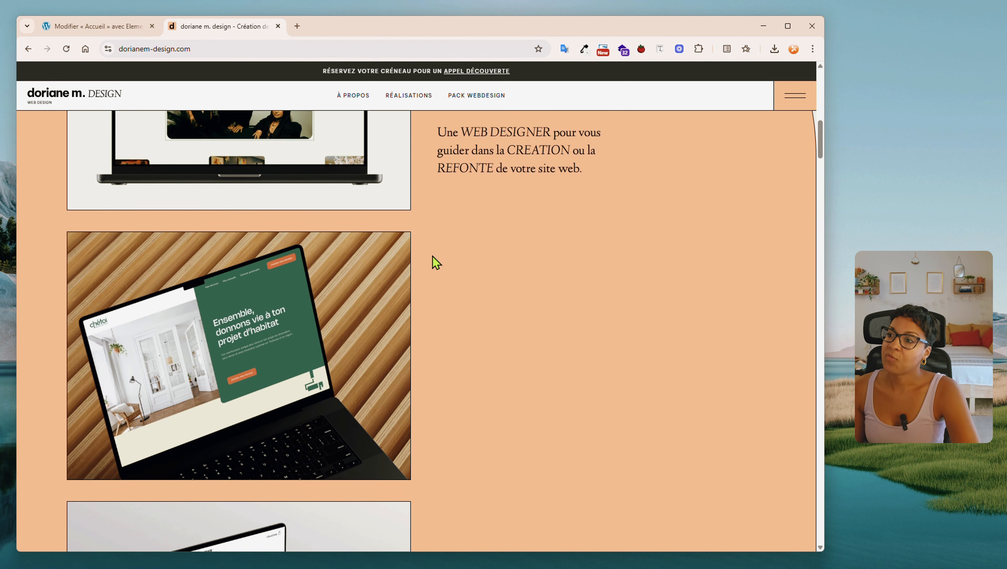
click(104, 27)
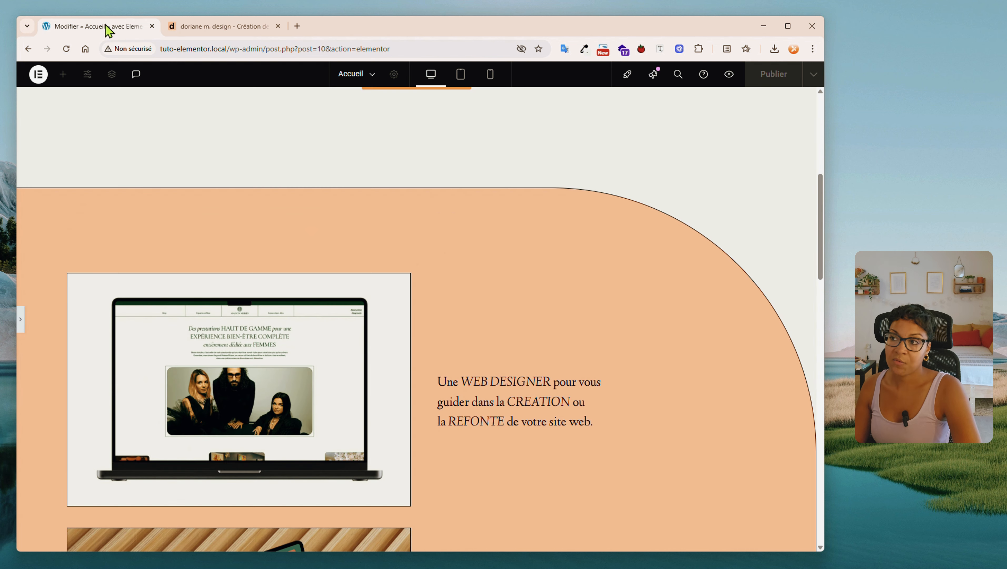
Make the text widget beside the project images sticky to the top through its motion effects
click(21, 318)
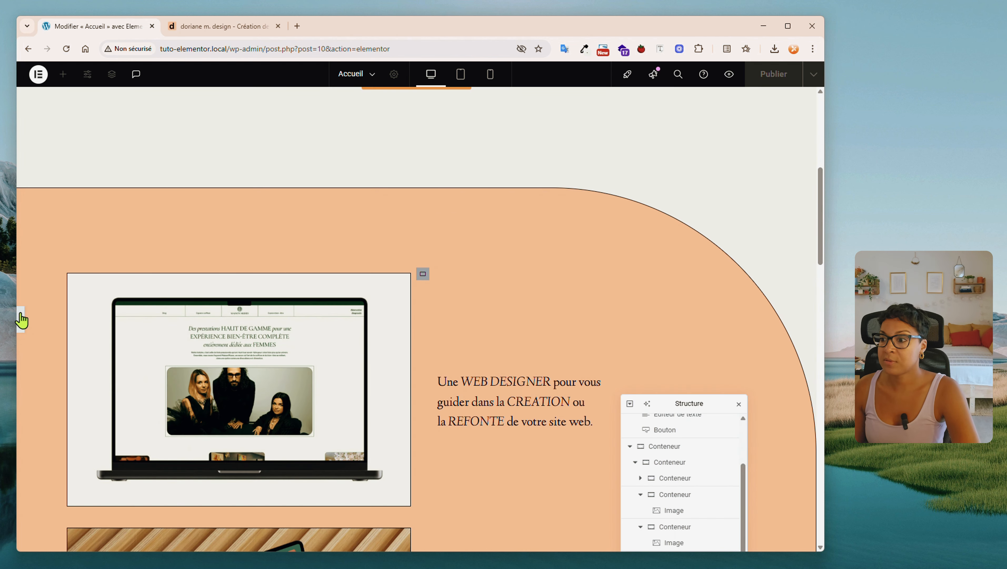
click(591, 399)
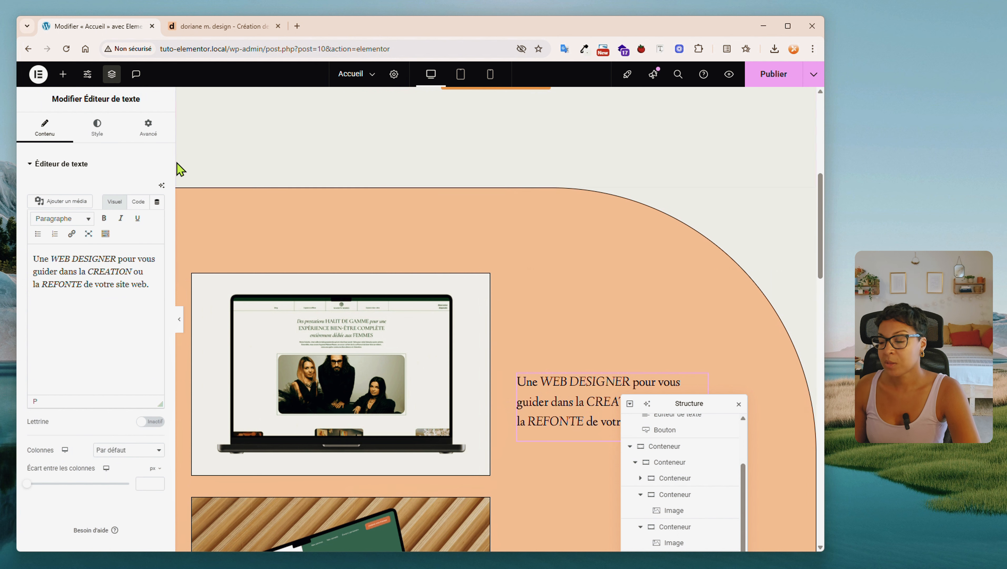
click(147, 128)
scroll(120, 302, down, 6)
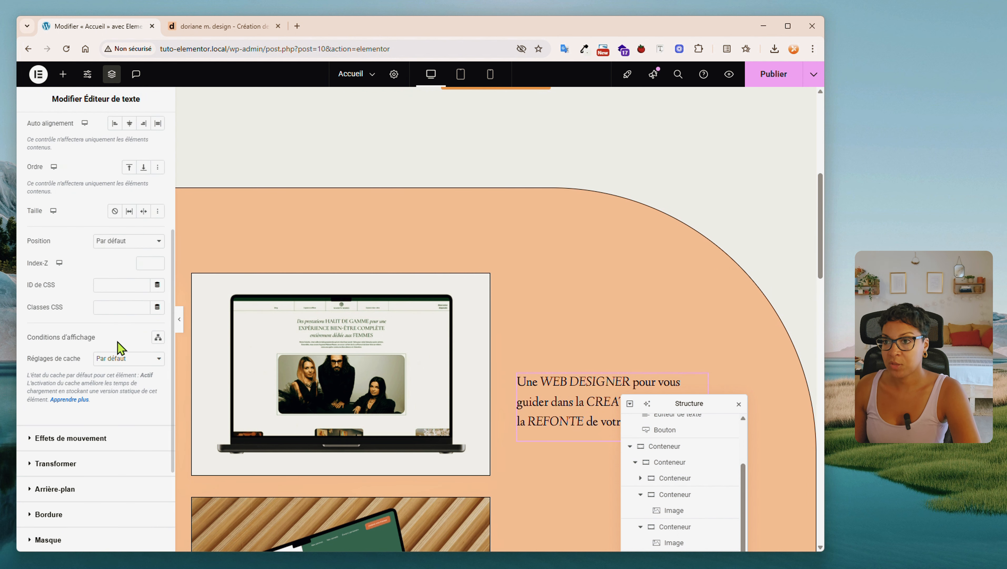
click(84, 386)
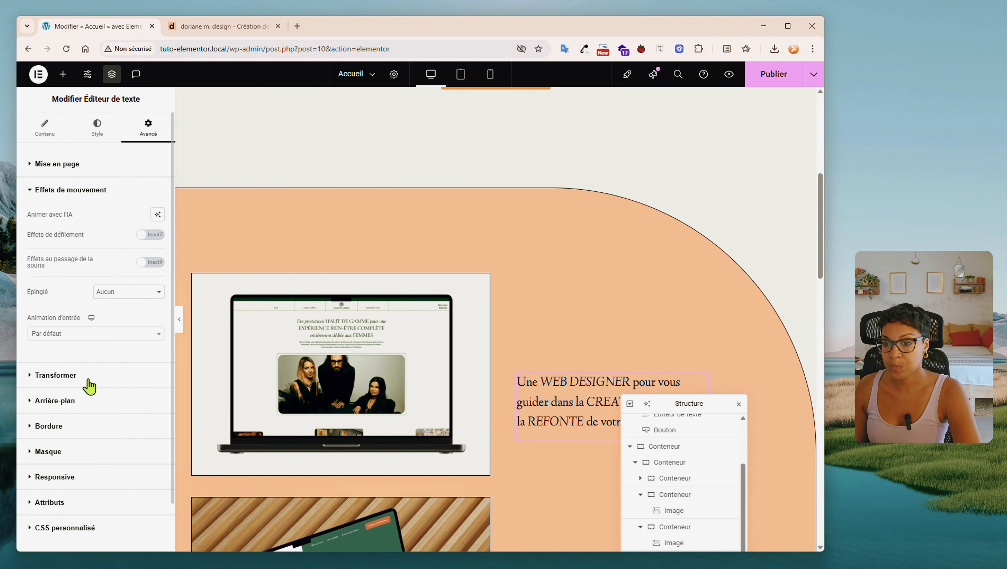
click(113, 292)
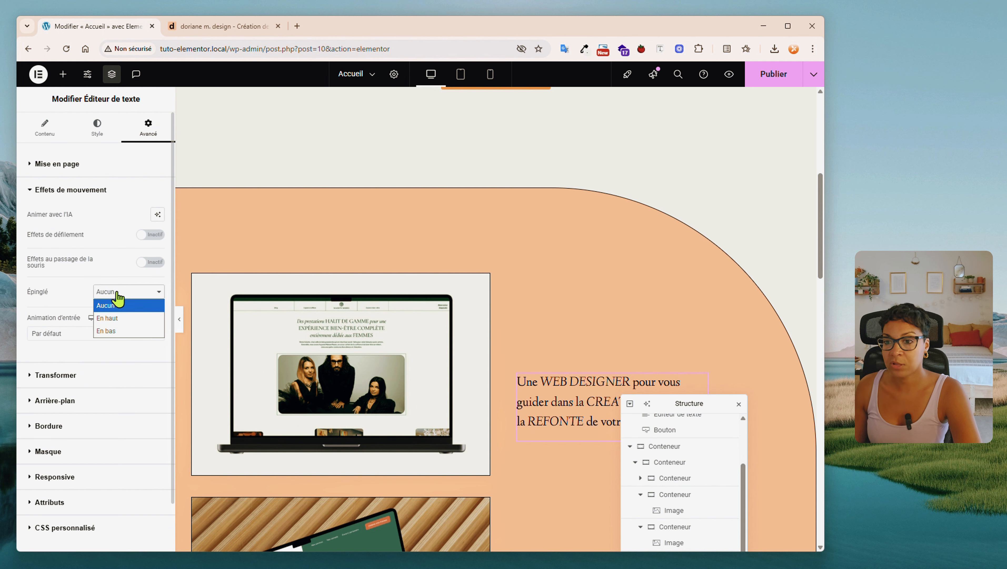
click(117, 318)
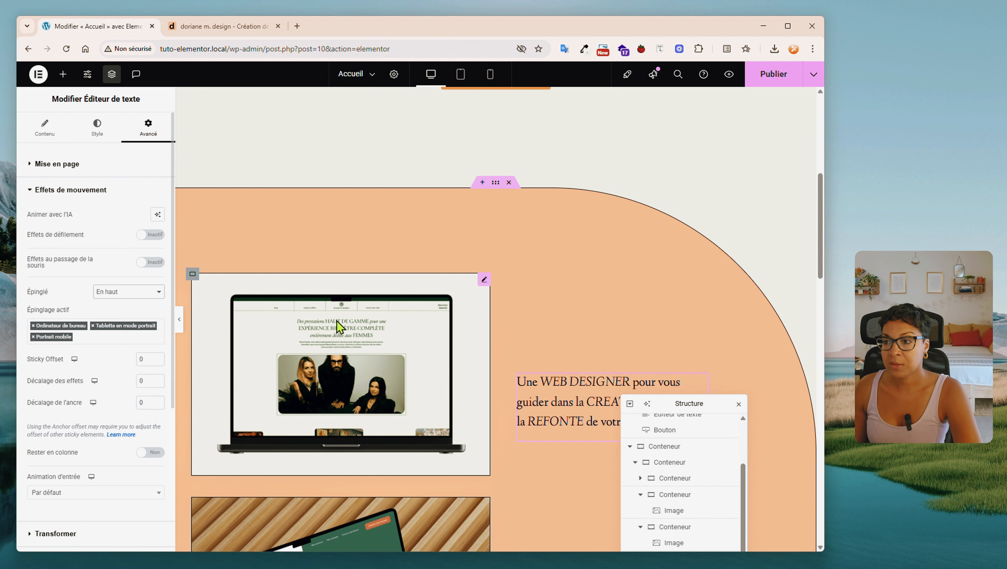
Test the pinned text while scrolling the peach section and set its sticky offset to 120
scroll(361, 334, down, 8)
scroll(359, 336, down, 16)
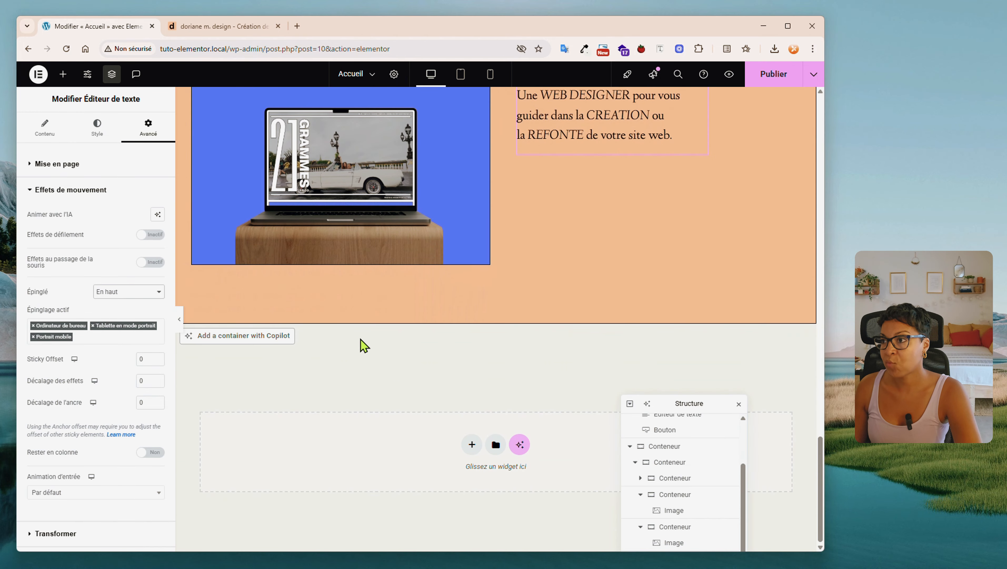
scroll(362, 344, up, 10)
scroll(361, 339, up, 8)
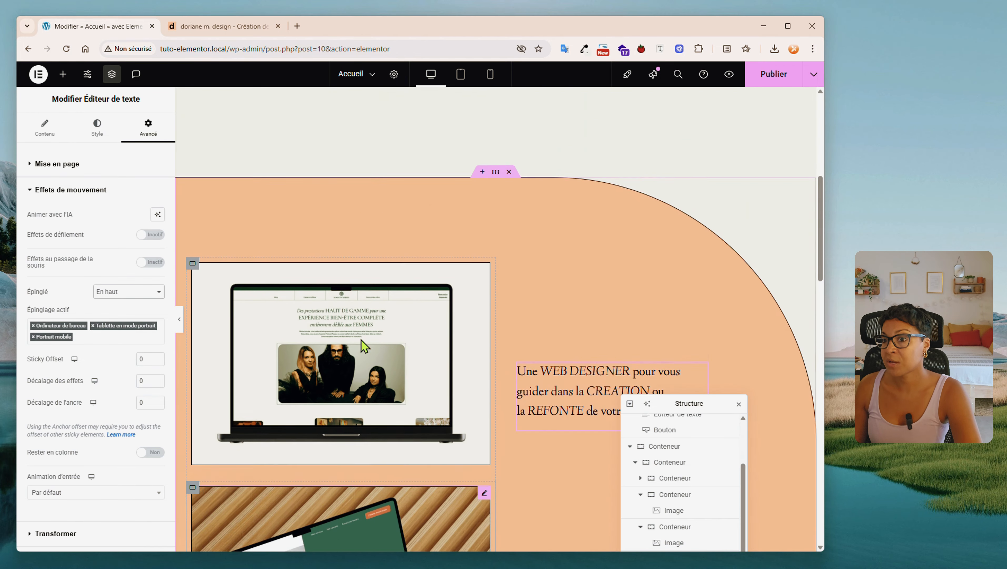
scroll(361, 340, down, 9)
scroll(361, 338, up, 4)
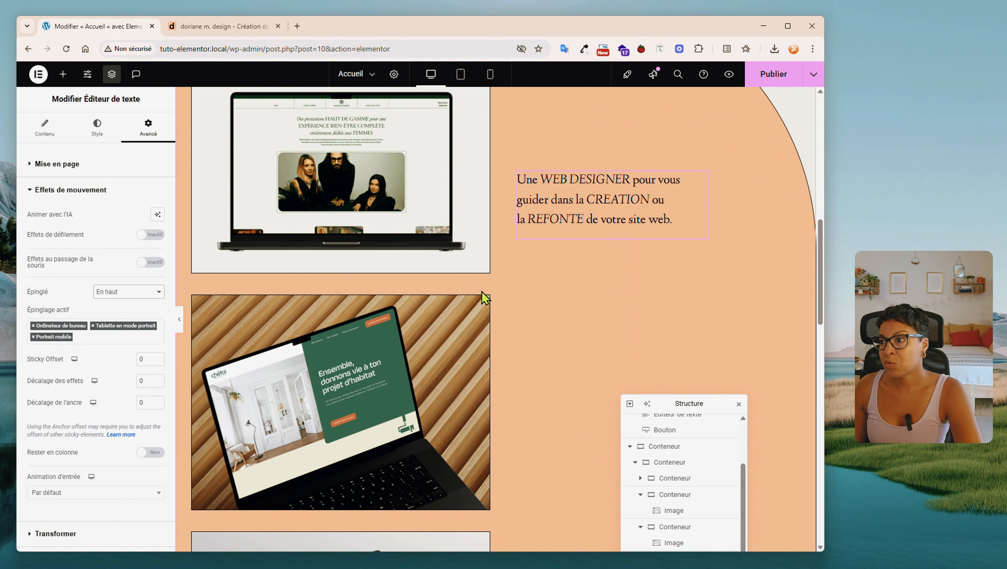
scroll(476, 315, down, 4)
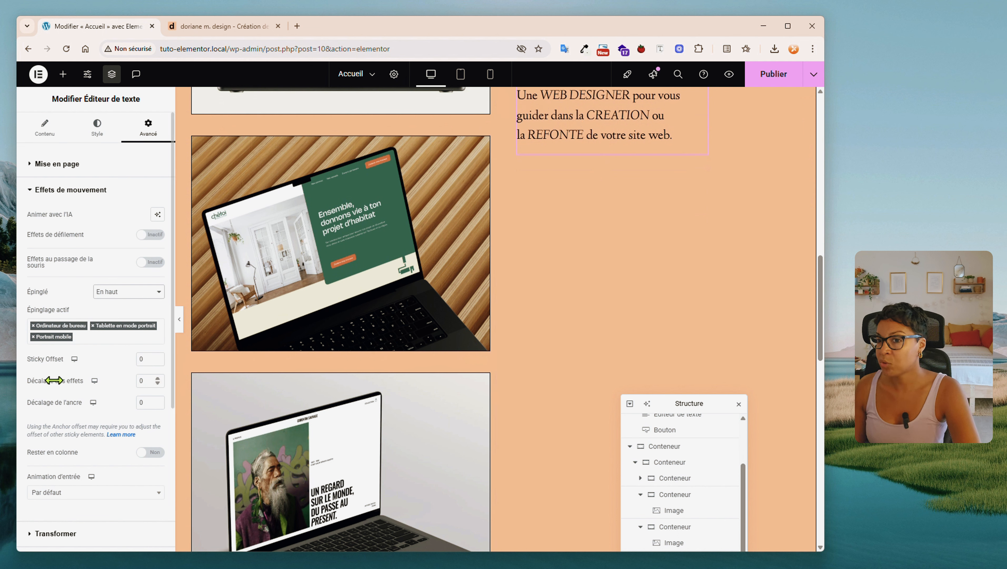
drag(139, 359, 205, 371)
text(120)
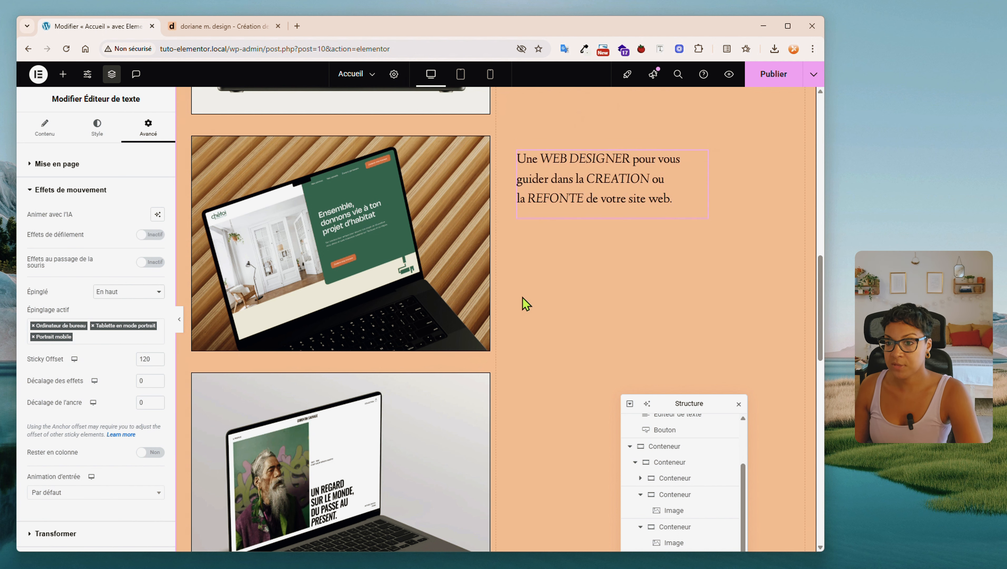
scroll(525, 303, up, 2)
Make the pinned text stay in its column and check it down to the end of the peach section
click(160, 453)
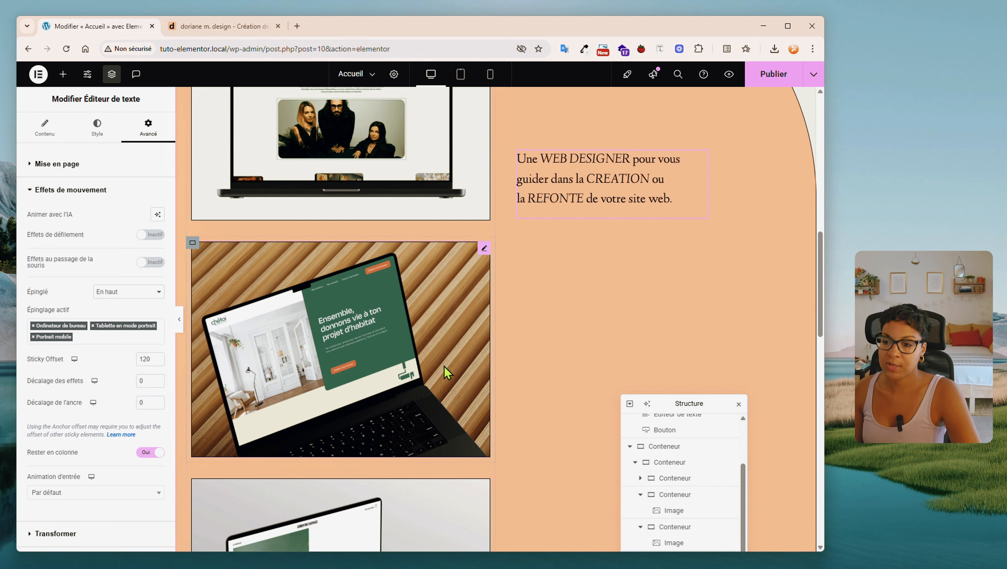
scroll(444, 365, down, 10)
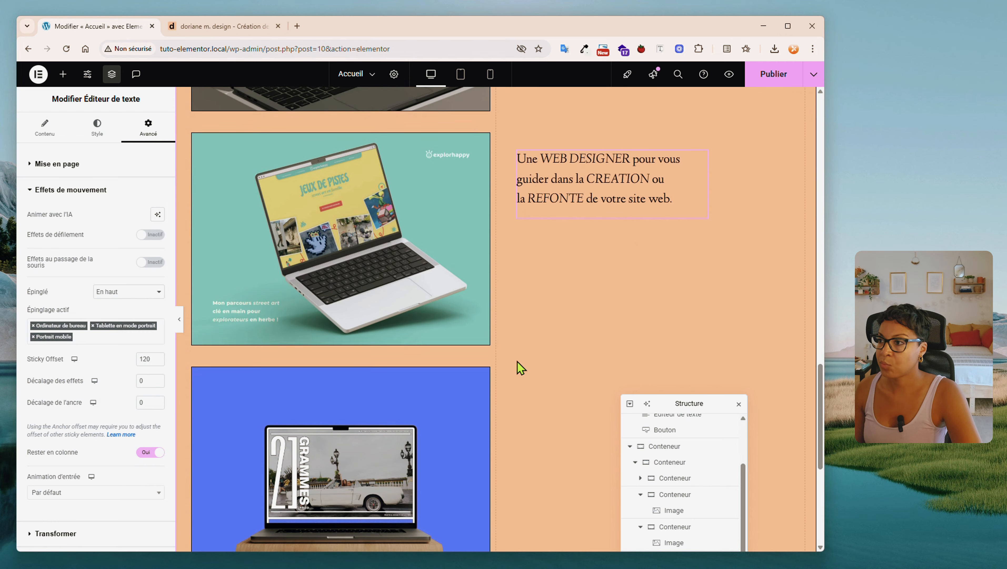
scroll(516, 362, down, 5)
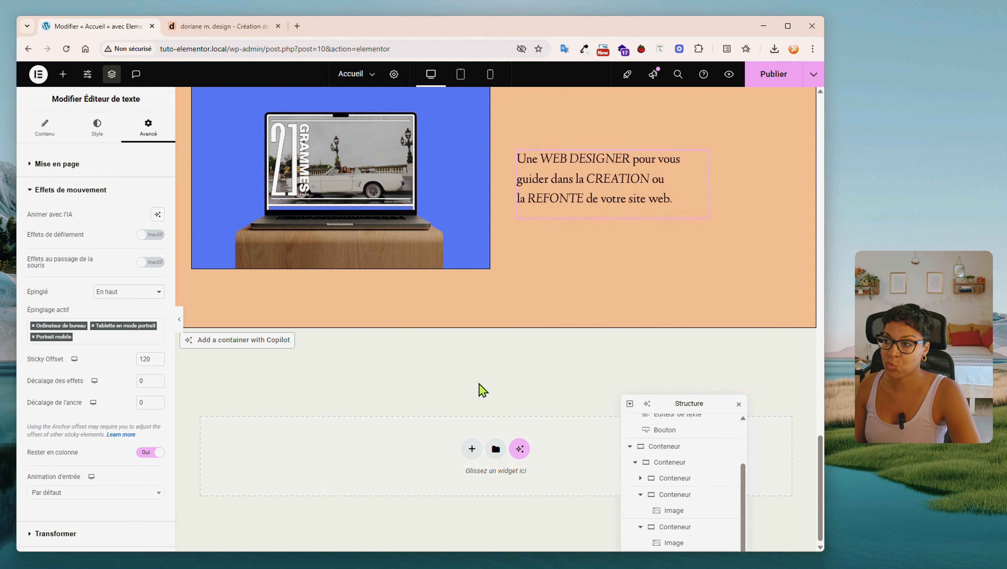
scroll(482, 389, up, 4)
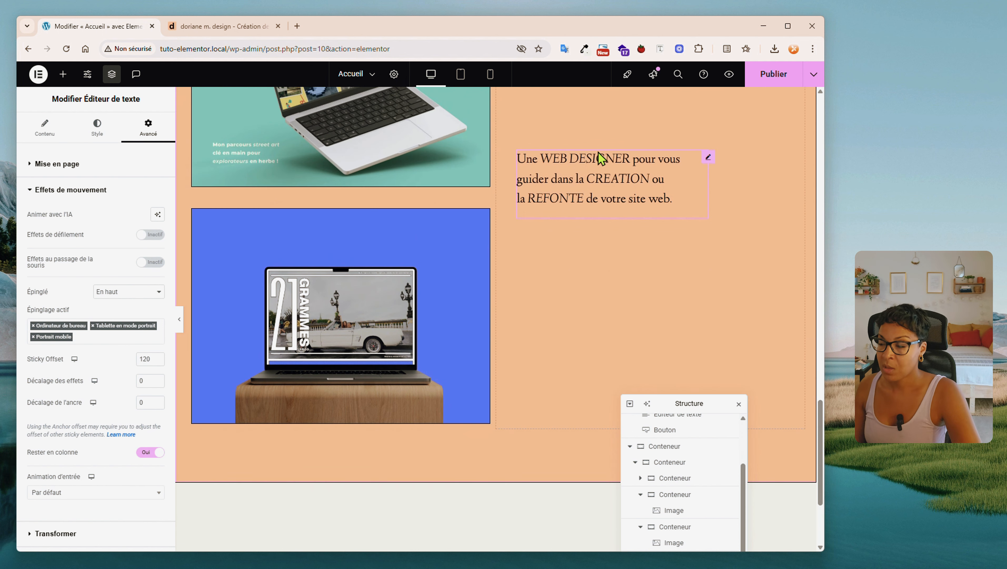